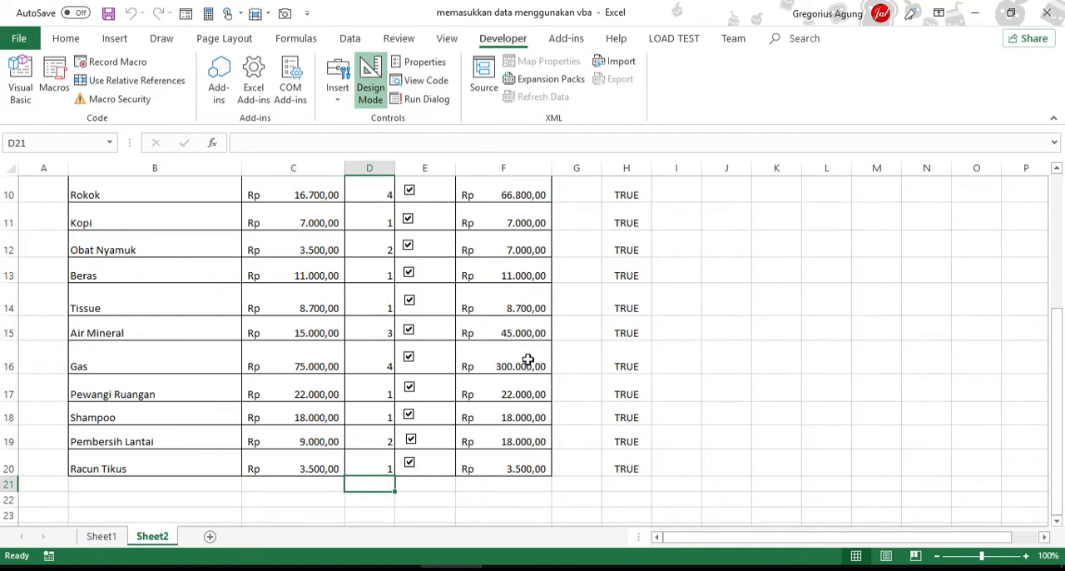
{"action": "scroll", "coordinate": [527, 359], "scroll_direction": "up", "scroll_amount": 3}
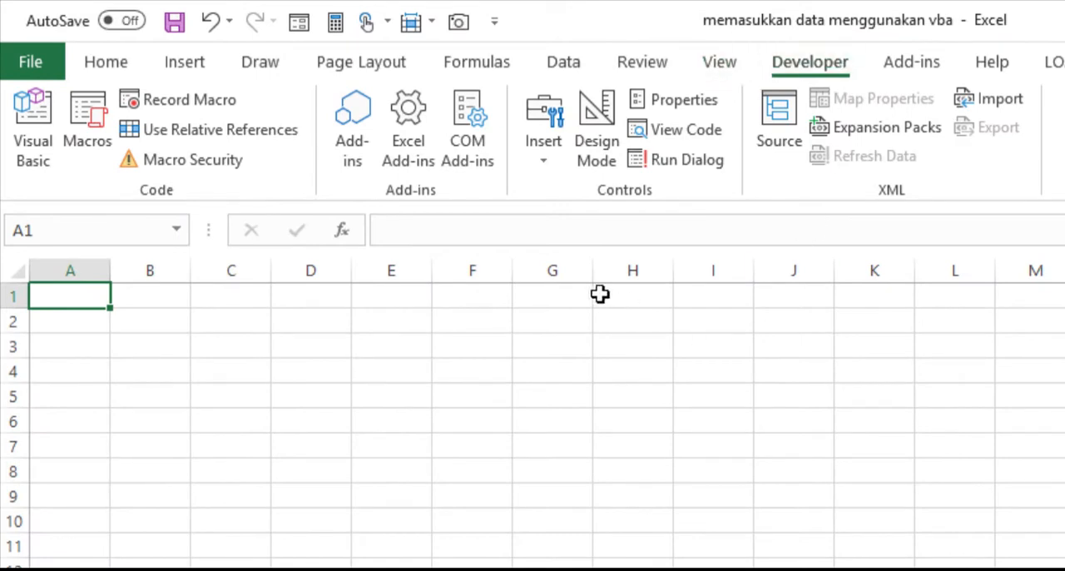
- Insert a form-control check box on the blank sheet, spanning about columns D to E in row 3
{"action": "left_click", "coordinate": [544, 158]}
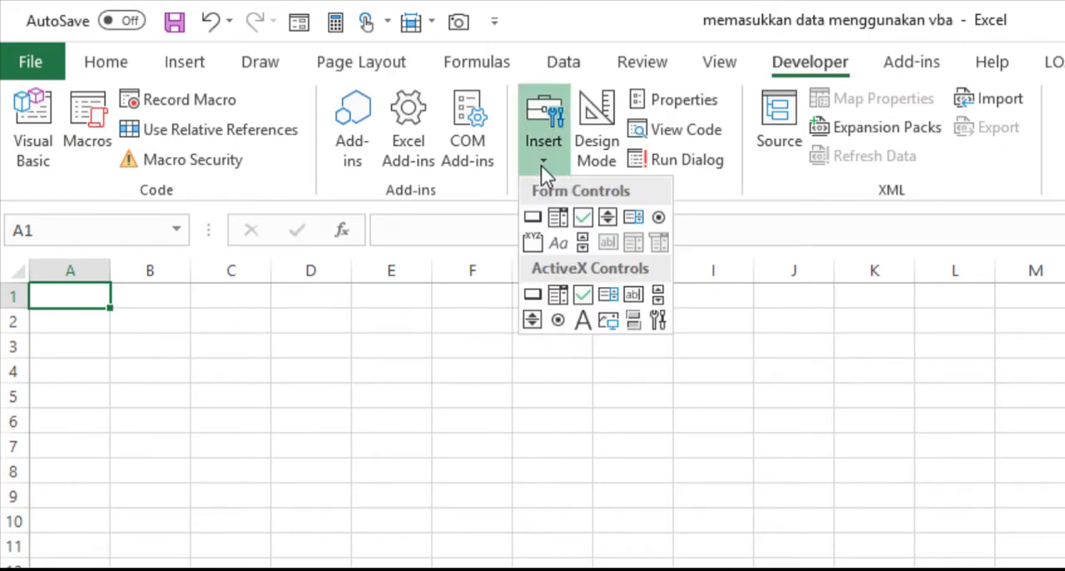
{"action": "left_click", "coordinate": [583, 221]}
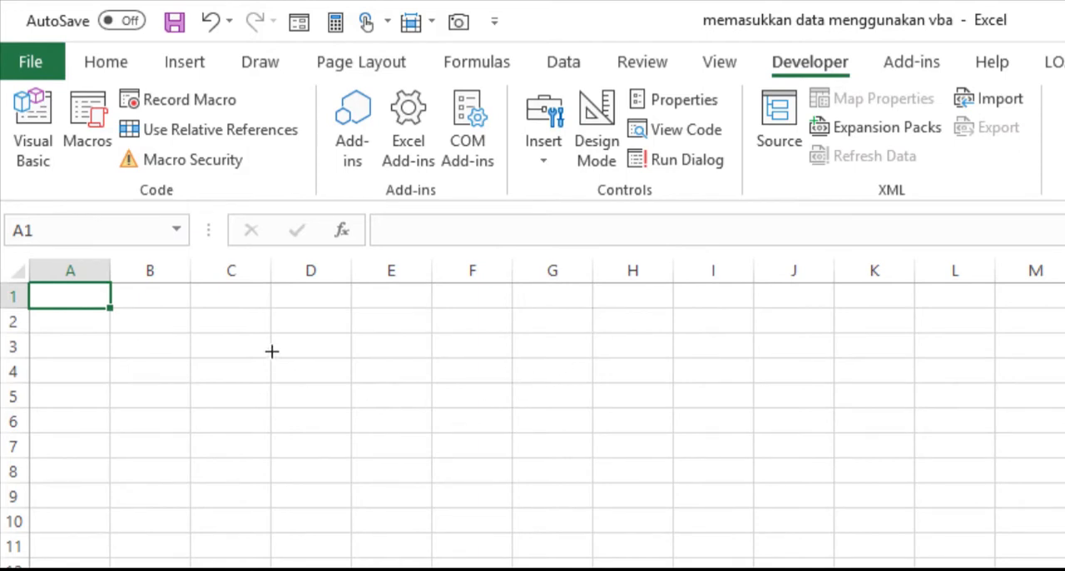
{"action": "mouse_move", "coordinate": [272, 332]}
{"action": "left_mouse_down"}
{"action": "mouse_move", "coordinate": [325, 352]}
{"action": "mouse_move", "coordinate": [433, 354]}
{"action": "left_mouse_up"}
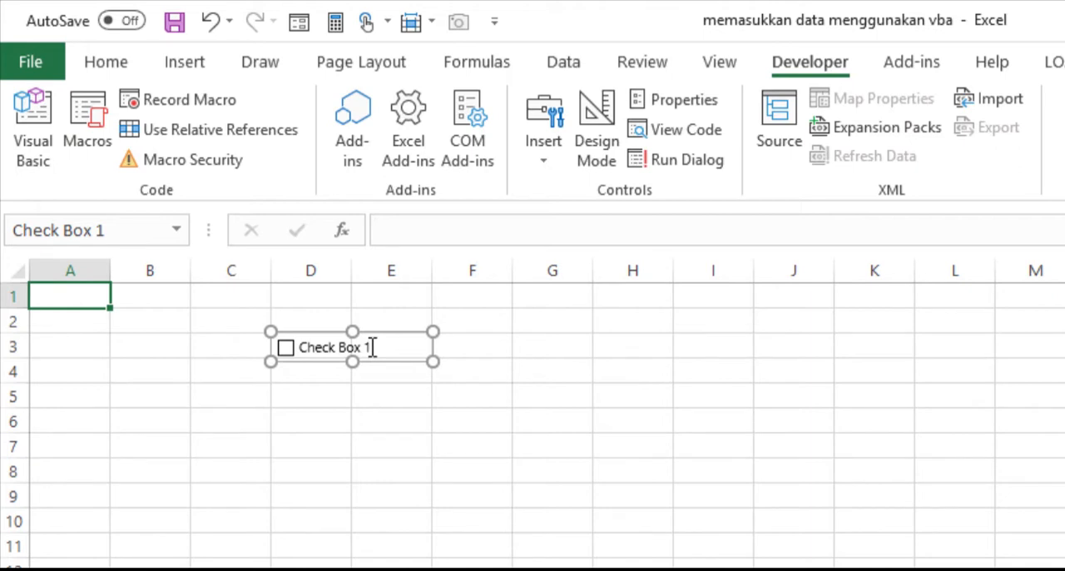
- Replace the check box caption with "Klik saya" and test the box by ticking and unticking it
{"action": "left_click", "coordinate": [300, 347]}
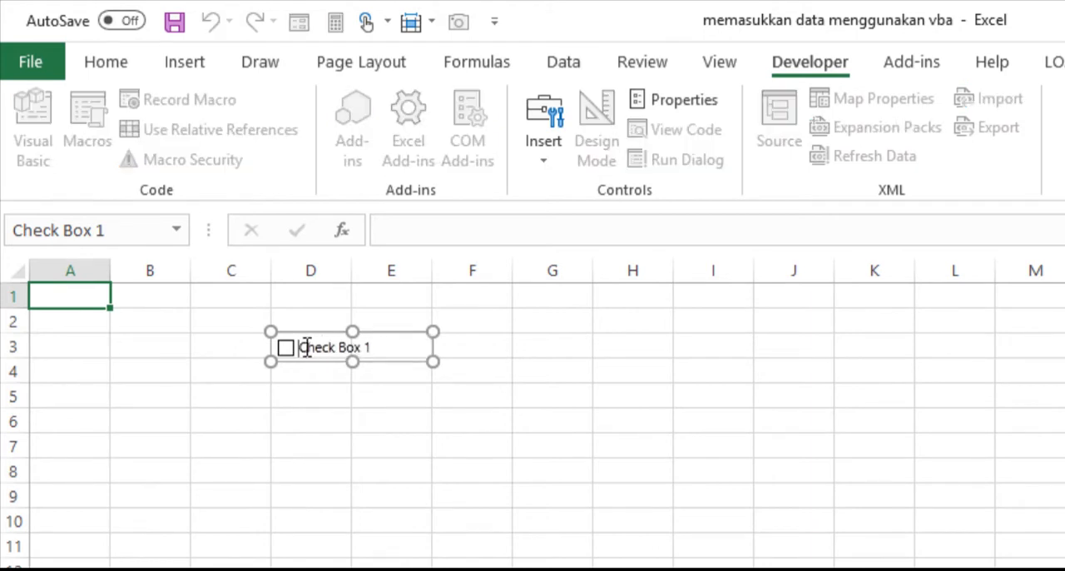
{"action": "left_click_drag", "start_coordinate": [301, 347], "coordinate": [385, 347]}
{"action": "type", "text": "K"}
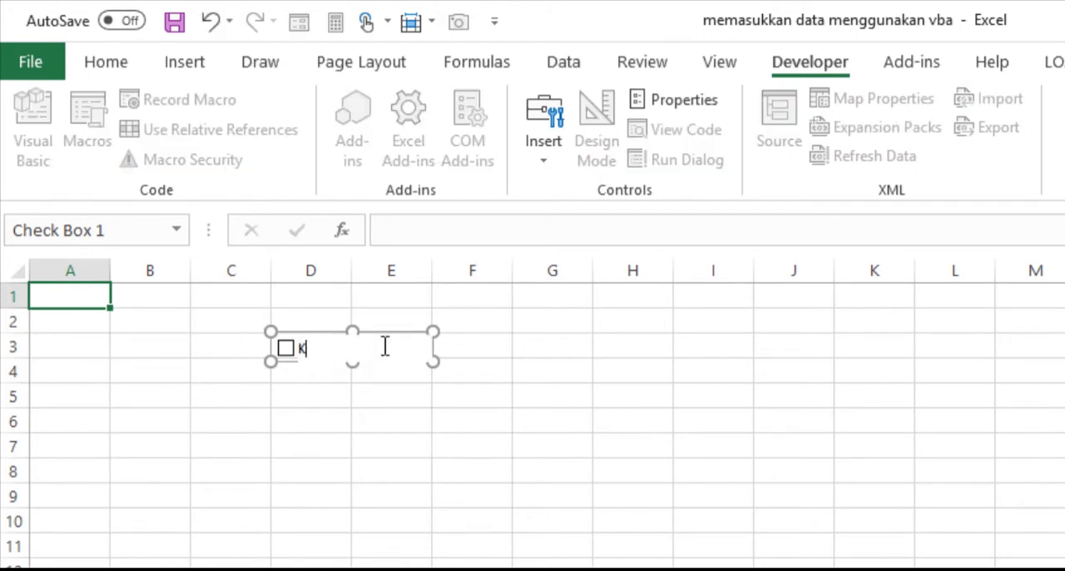
{"action": "type", "text": "lik saya"}
{"action": "left_click", "coordinate": [512, 377]}
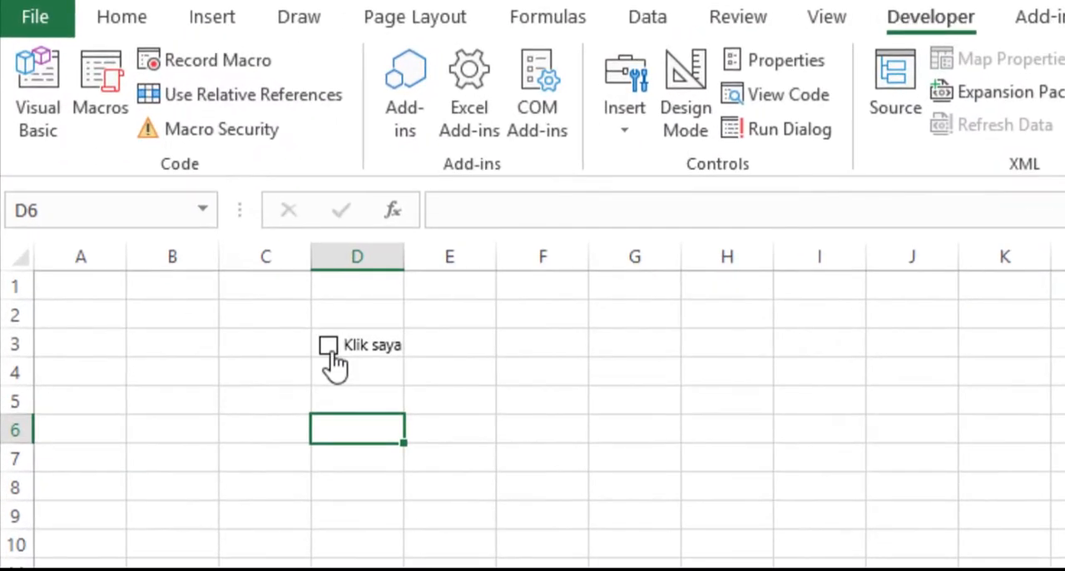
{"action": "left_click", "coordinate": [329, 350]}
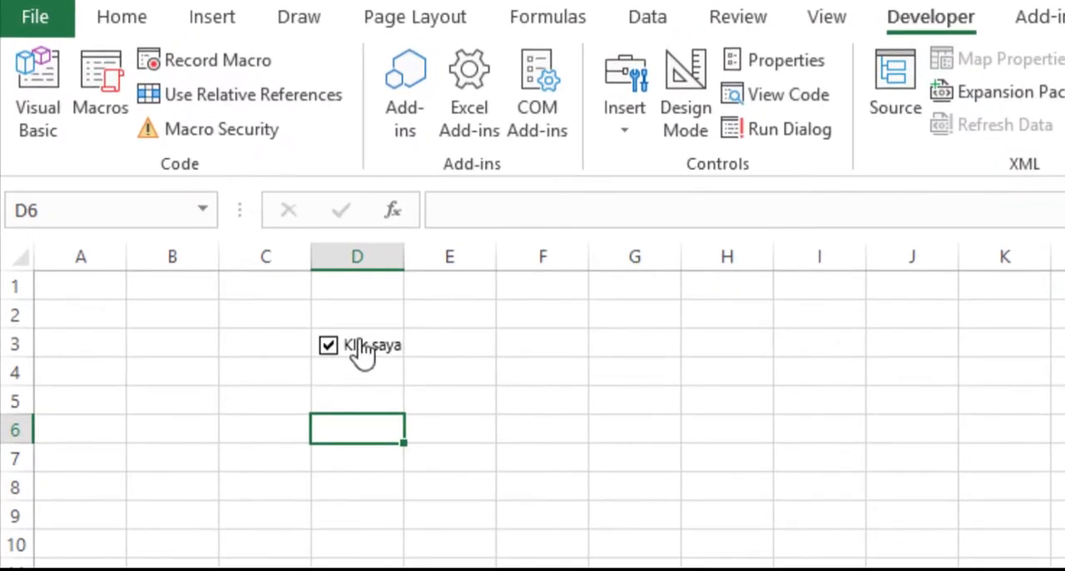
{"action": "left_click", "coordinate": [330, 348]}
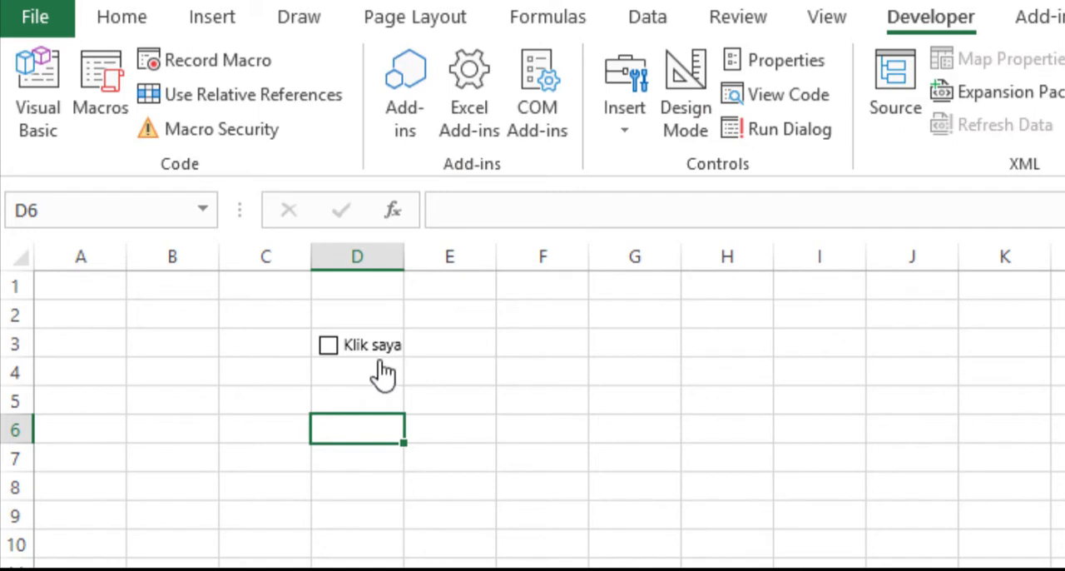
- Link the "Klik saya" check box to cell G3 with the reference =$G$3
{"action": "left_click", "coordinate": [378, 362], "text": "ctrl"}
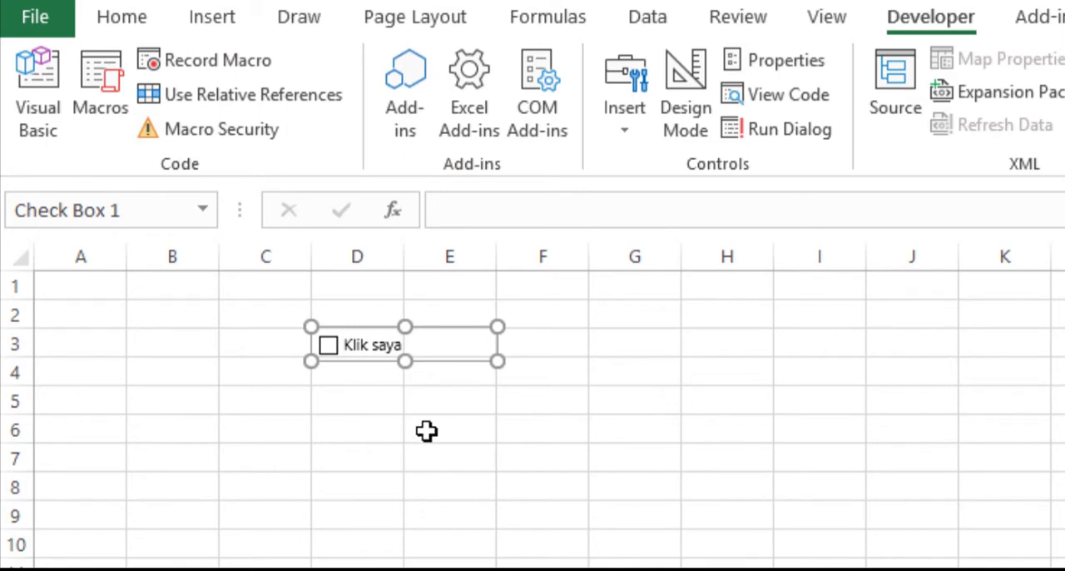
{"action": "left_click", "coordinate": [652, 219]}
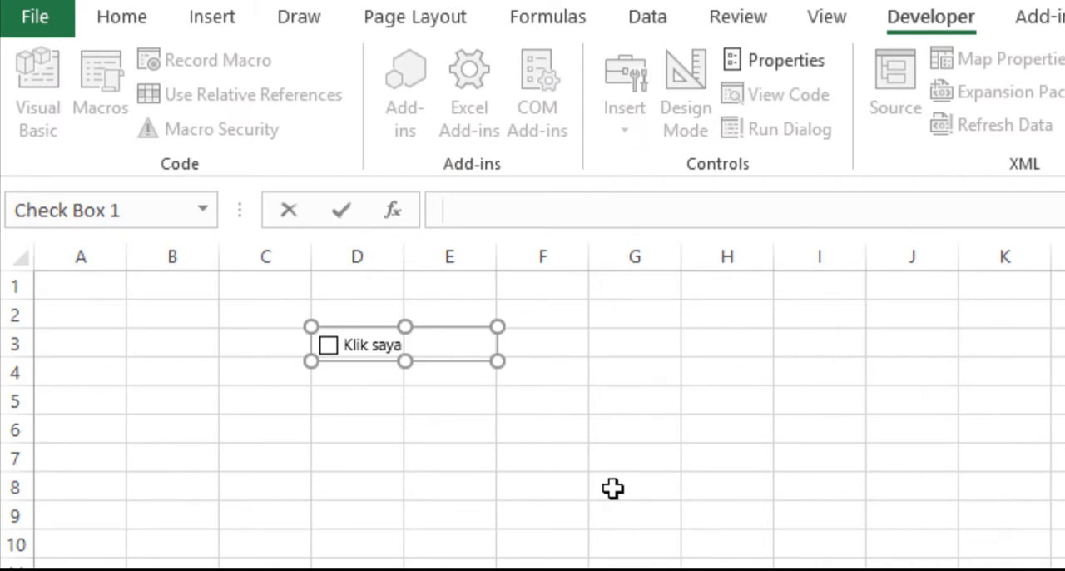
{"action": "type", "text": "="}
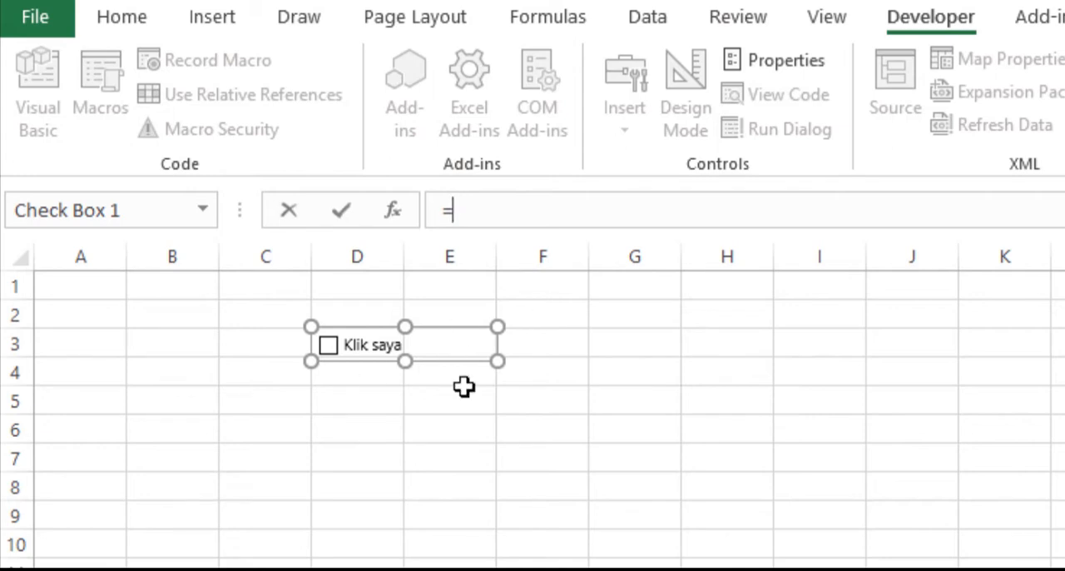
{"action": "left_click", "coordinate": [625, 343]}
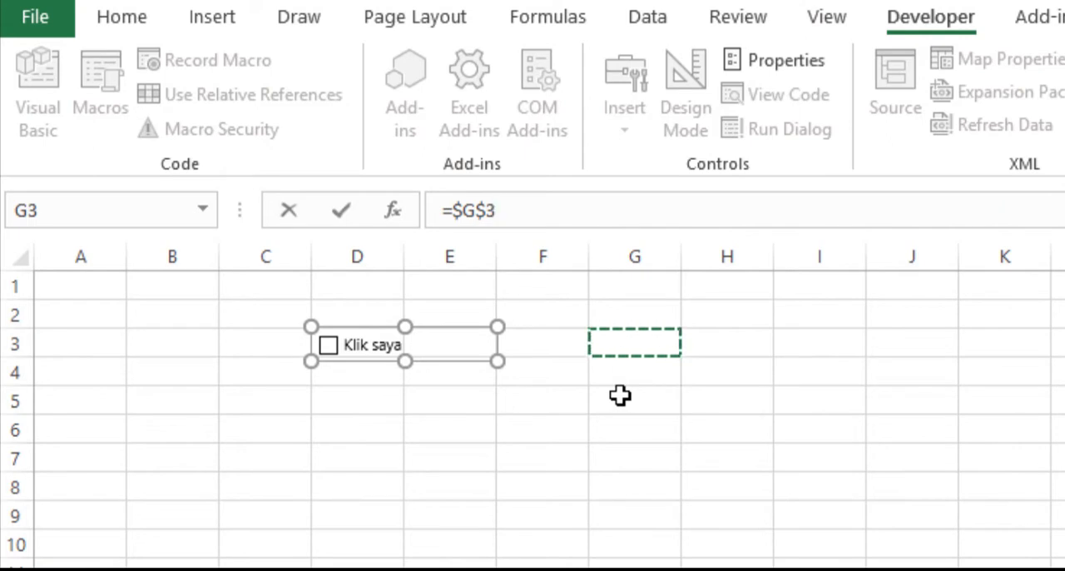
{"action": "key", "text": "Return"}
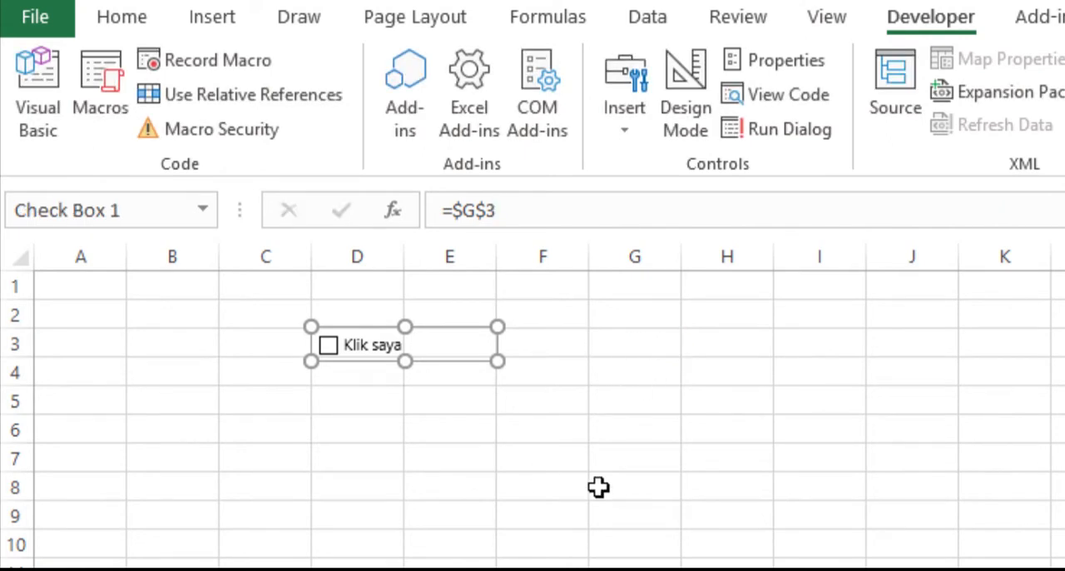
- Test the cell link by ticking and unticking the "Klik saya" check box
{"action": "left_click", "coordinate": [371, 408]}
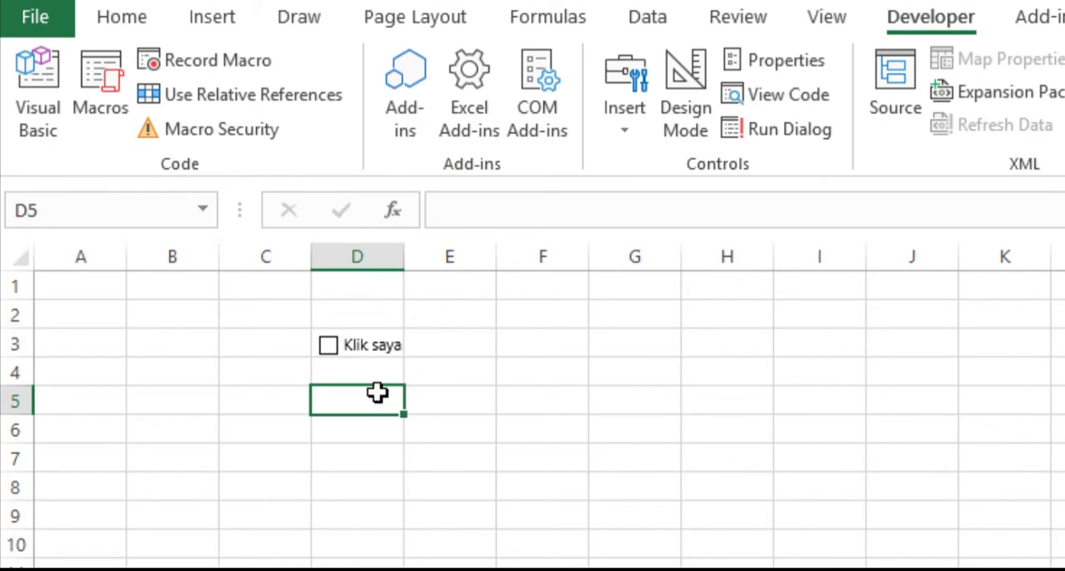
{"action": "left_click", "coordinate": [328, 350]}
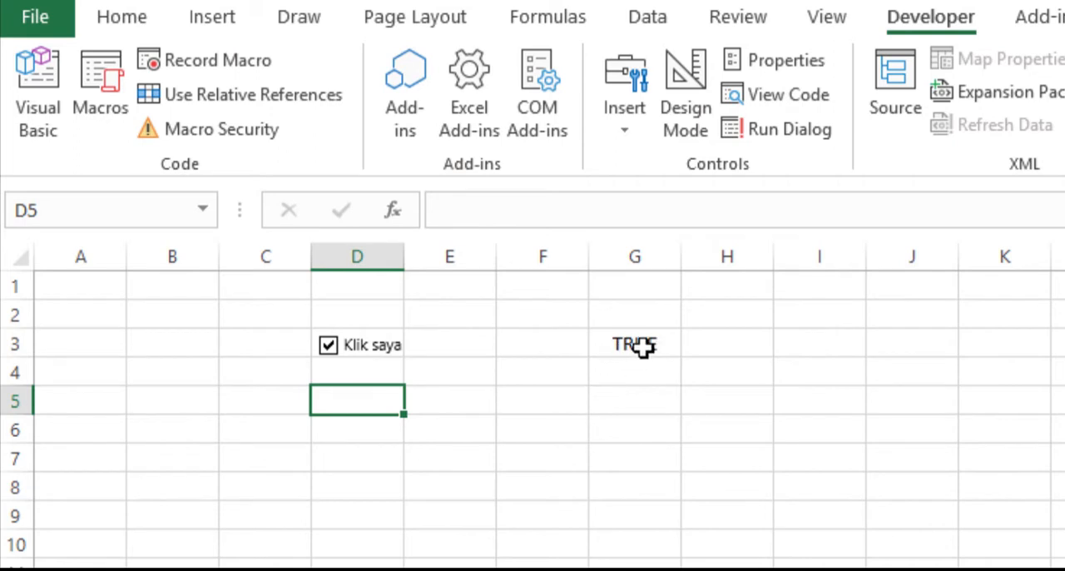
{"action": "left_click", "coordinate": [328, 347]}
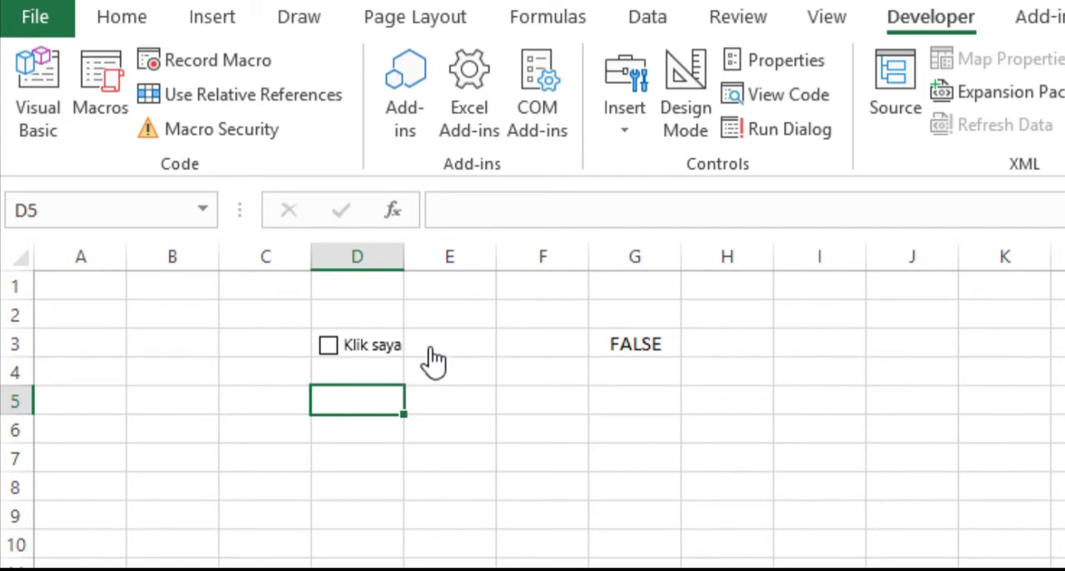
- Delete the "Klik saya" check box and clear its linked cell G3
{"action": "left_click", "coordinate": [378, 358], "text": "ctrl"}
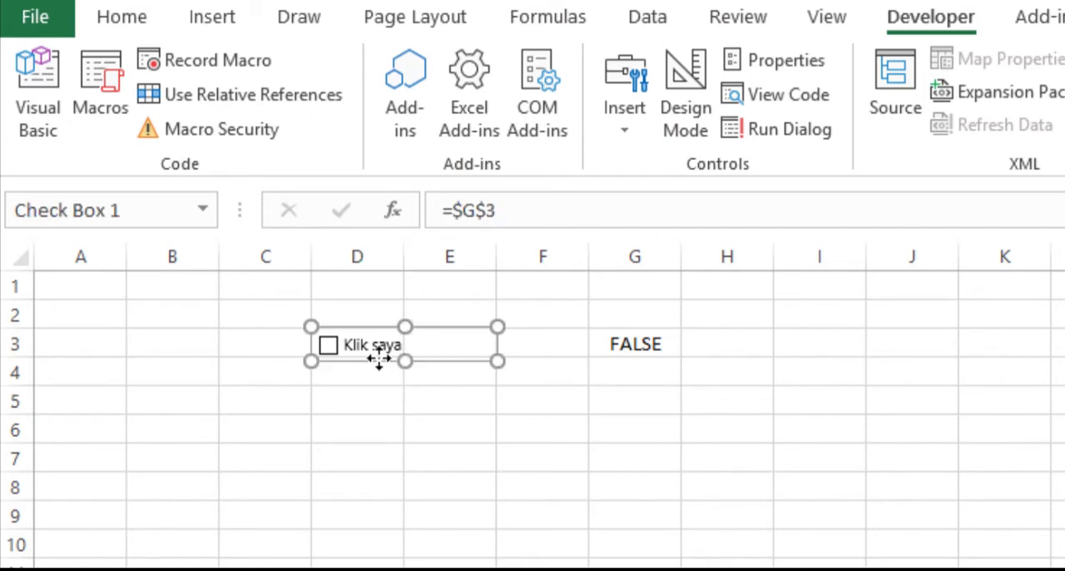
{"action": "key", "text": "Escape"}
{"action": "left_click", "coordinate": [651, 344]}
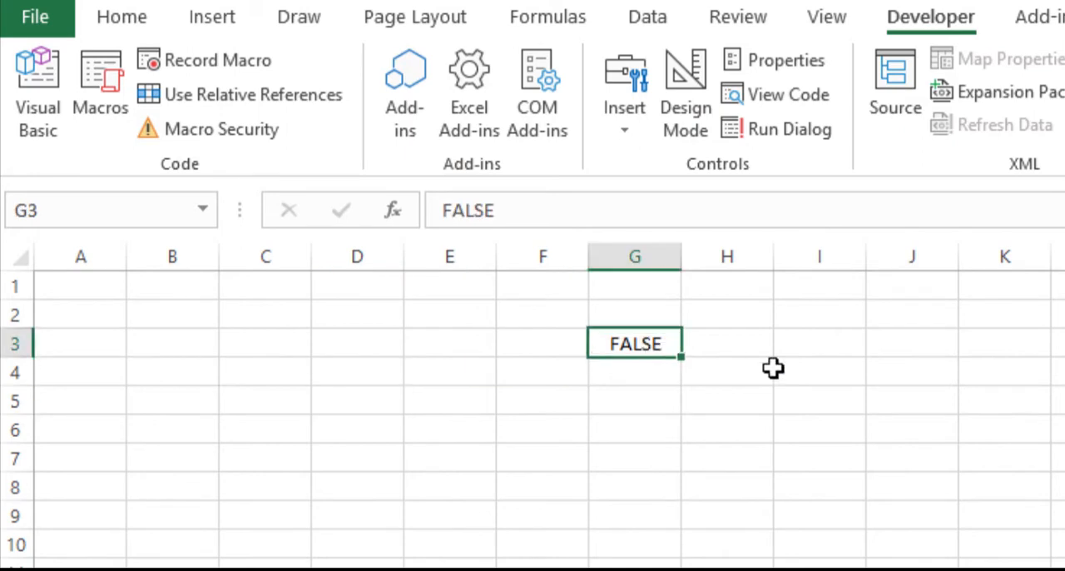
{"action": "key", "text": "Delete"}
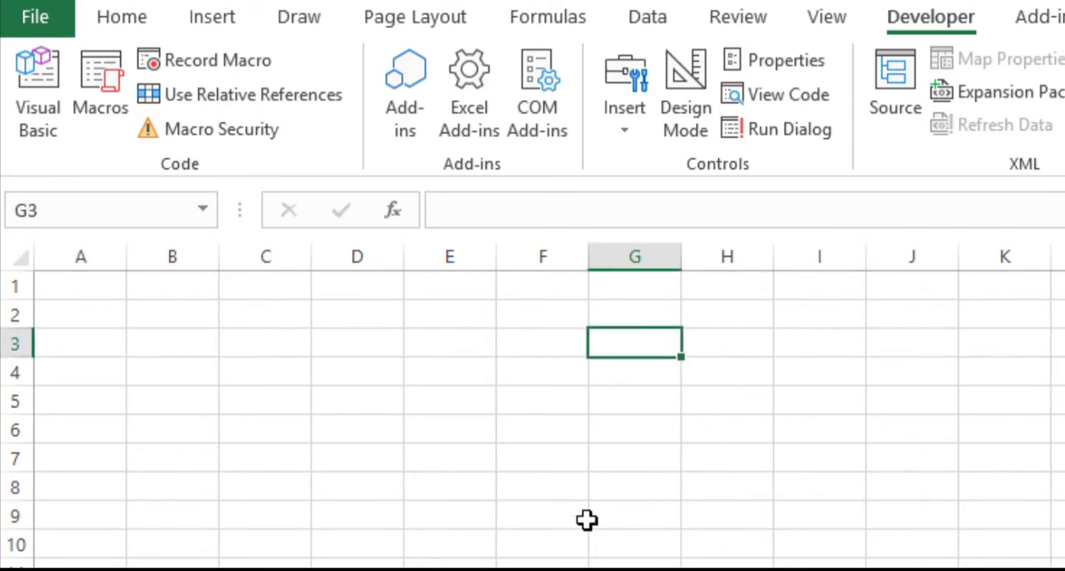
- Enter the title "DAFTAR BELANJA BULANAN" in cell A1
{"action": "left_click", "coordinate": [95, 288]}
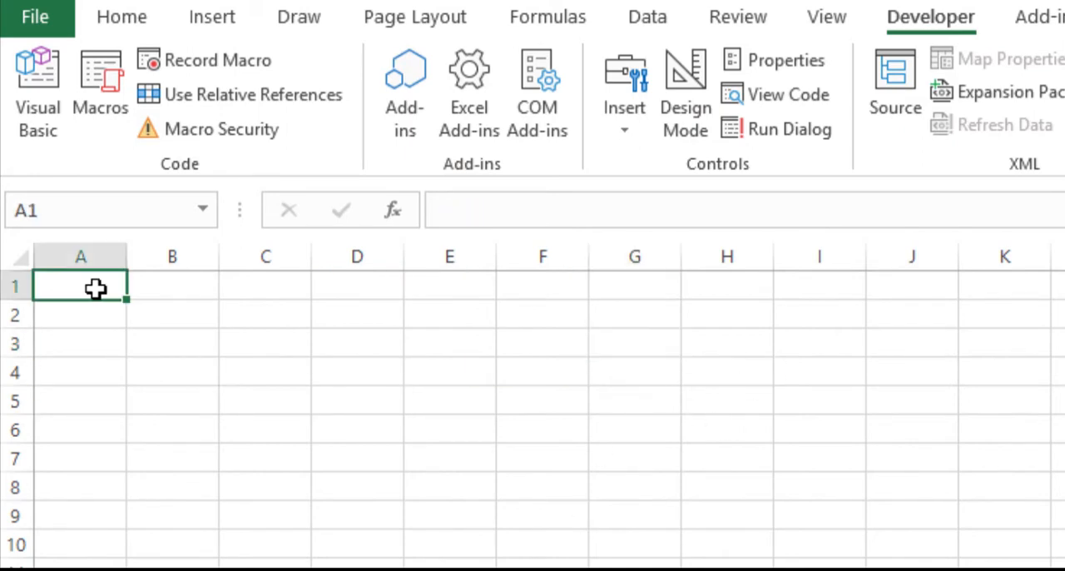
{"action": "left_click", "coordinate": [486, 212]}
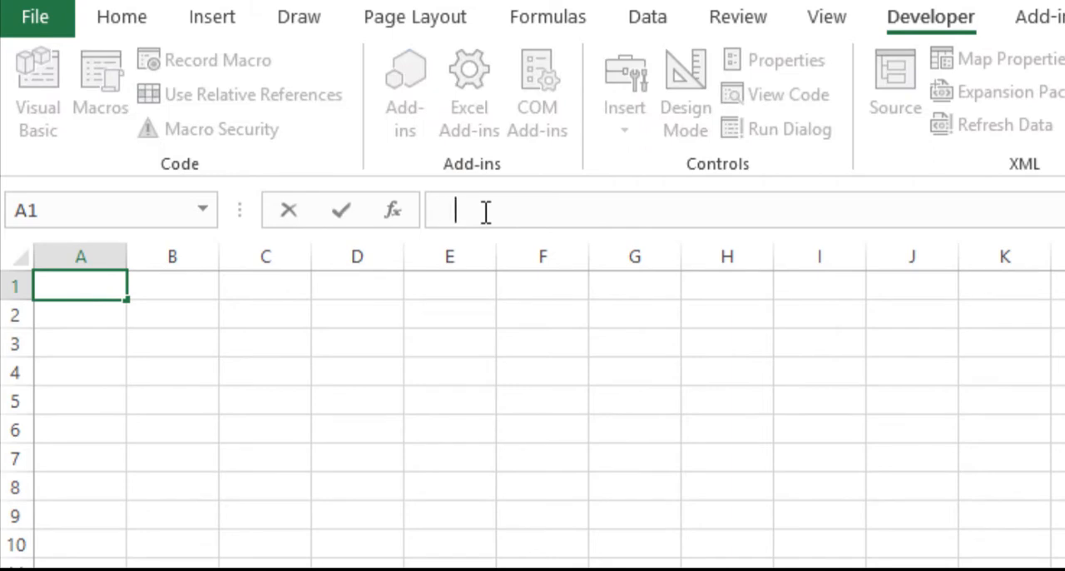
{"action": "type", "text": "DAFTAR BELANJA"}
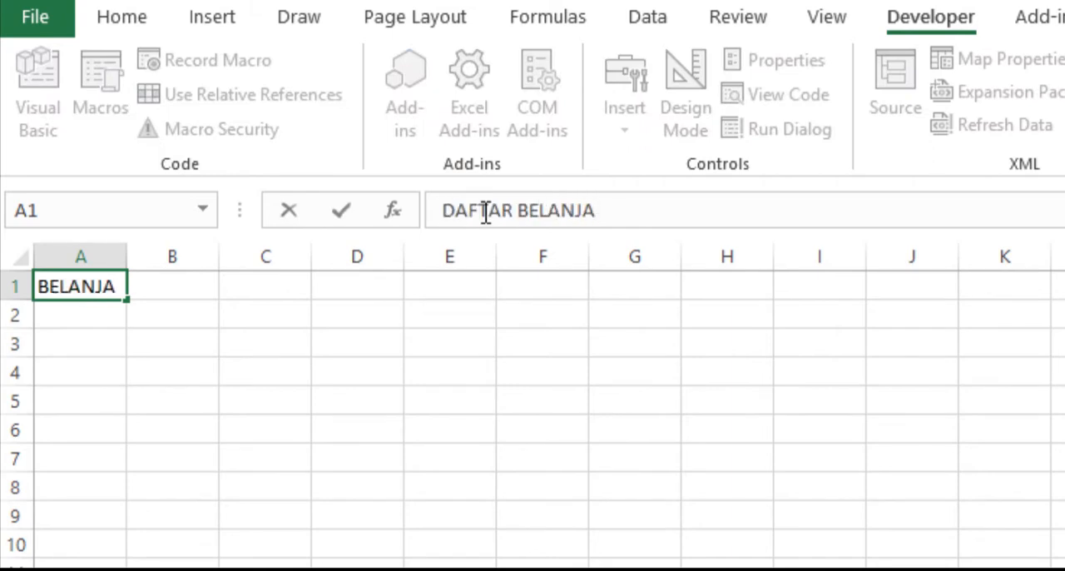
{"action": "type", "text": " BULANAN"}
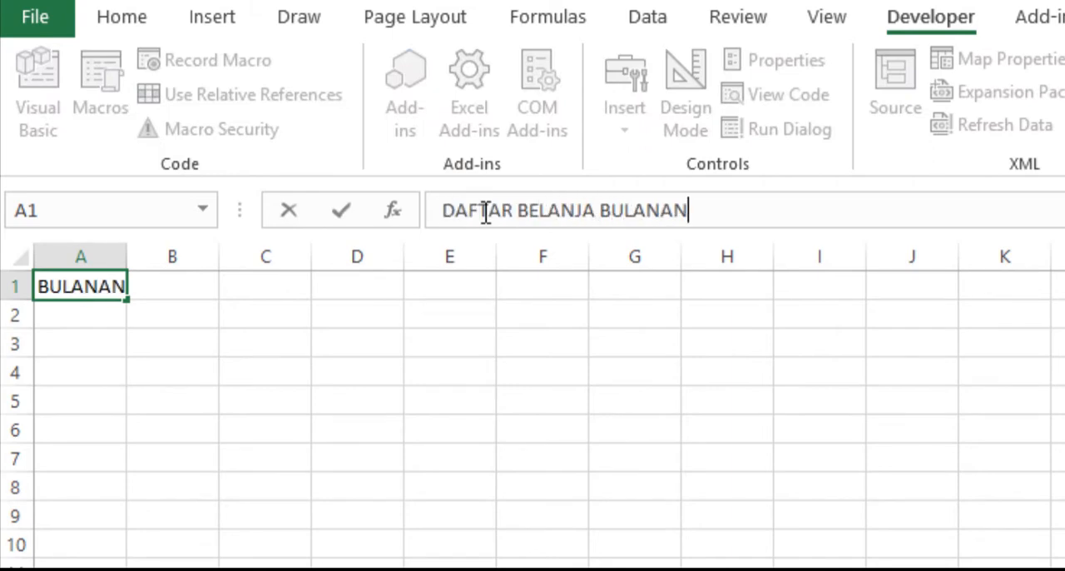
{"action": "key", "text": "ctrl+Return"}
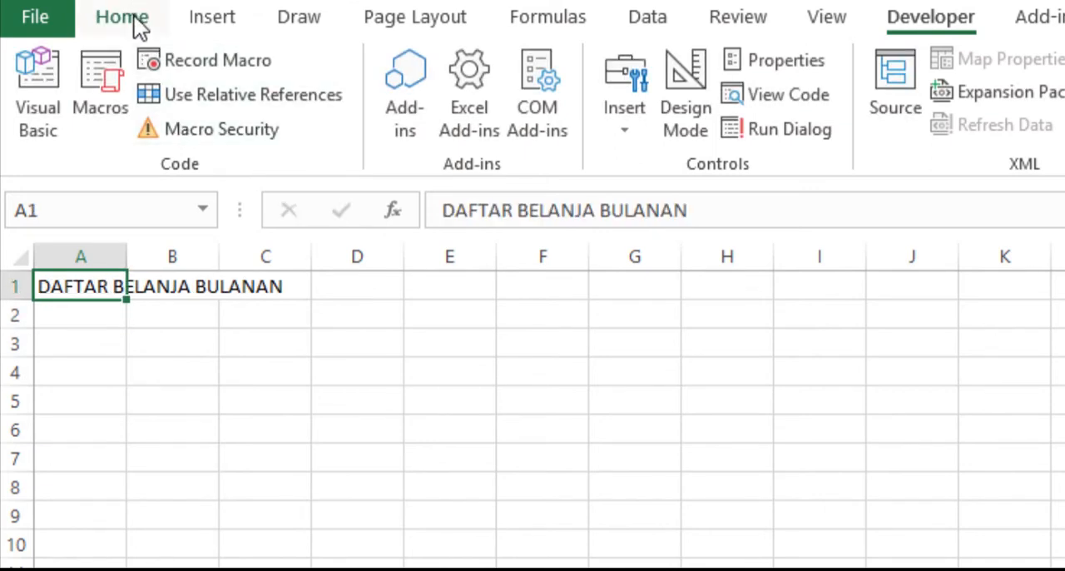
- Make the title in A1 bold and increase its font size to 14
{"action": "left_click", "coordinate": [134, 17]}
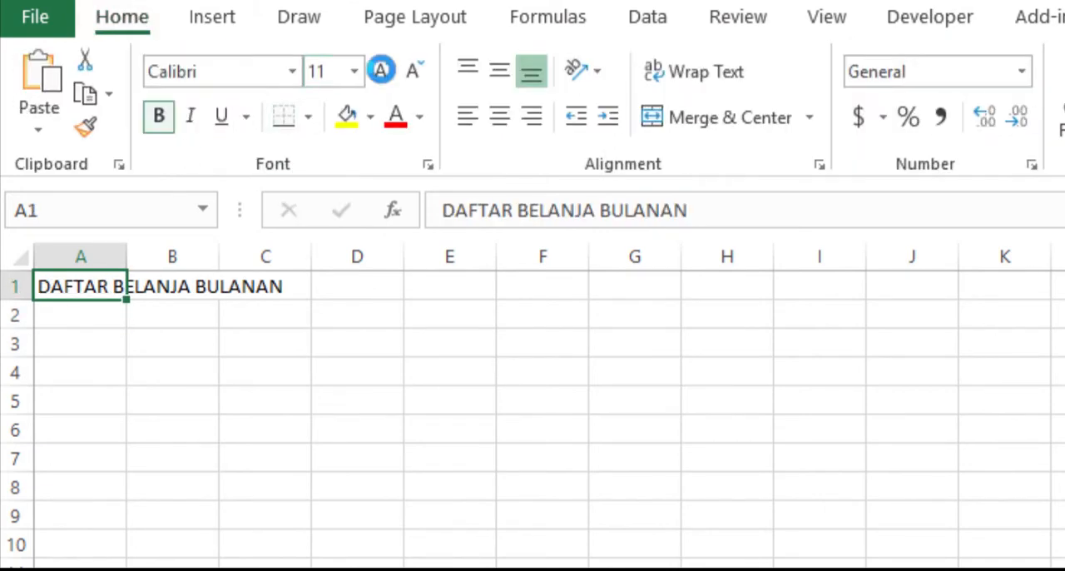
{"action": "left_click", "coordinate": [158, 116]}
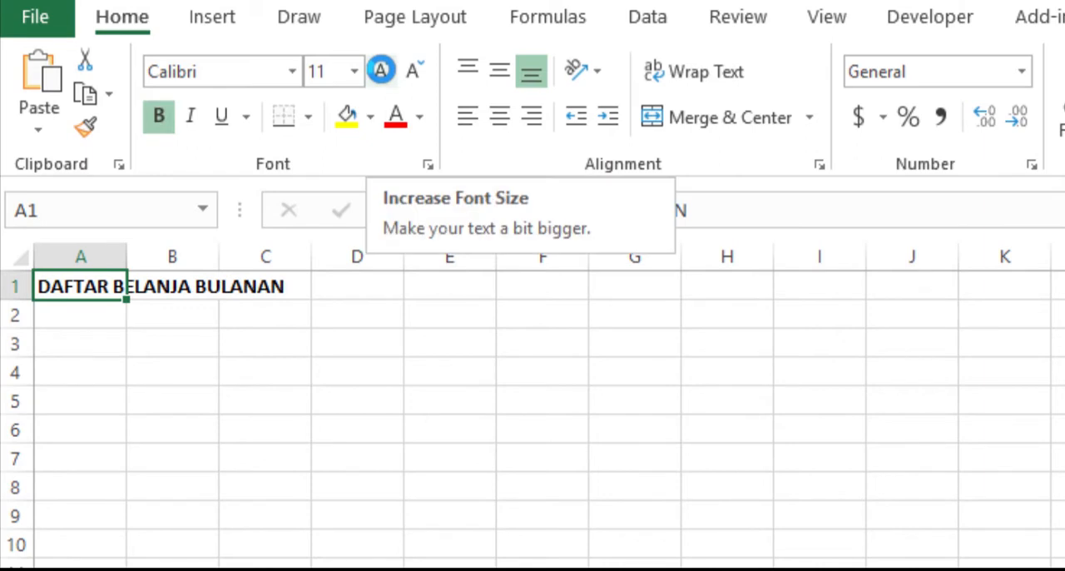
{"action": "left_click", "coordinate": [381, 70]}
{"action": "left_click", "coordinate": [381, 69]}
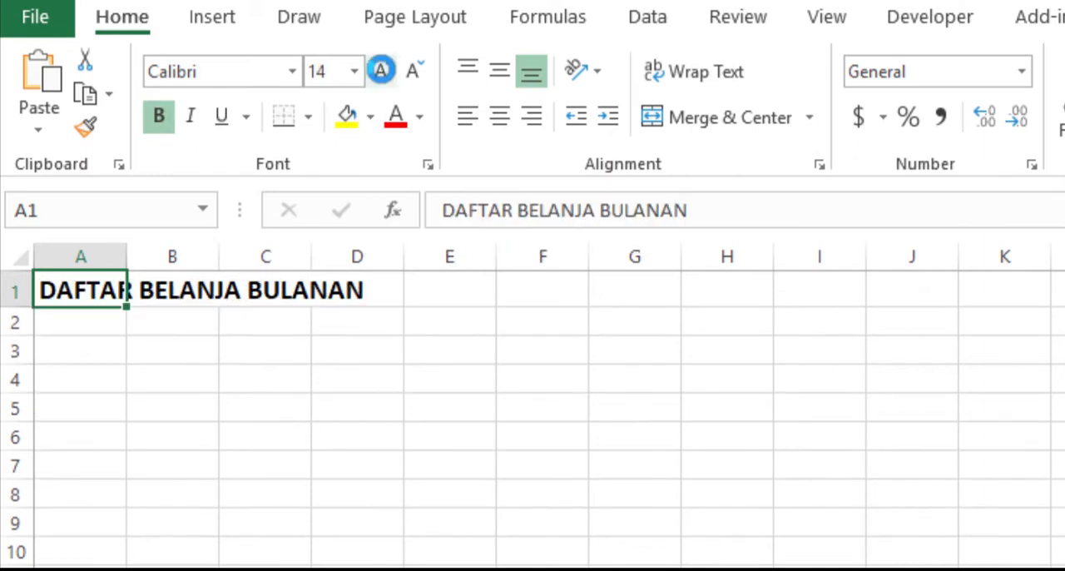
- Enter the column headers Barang, Harga, Jumlah, Beli and Sub Total in cells B3 to F3
{"action": "left_click", "coordinate": [193, 355]}
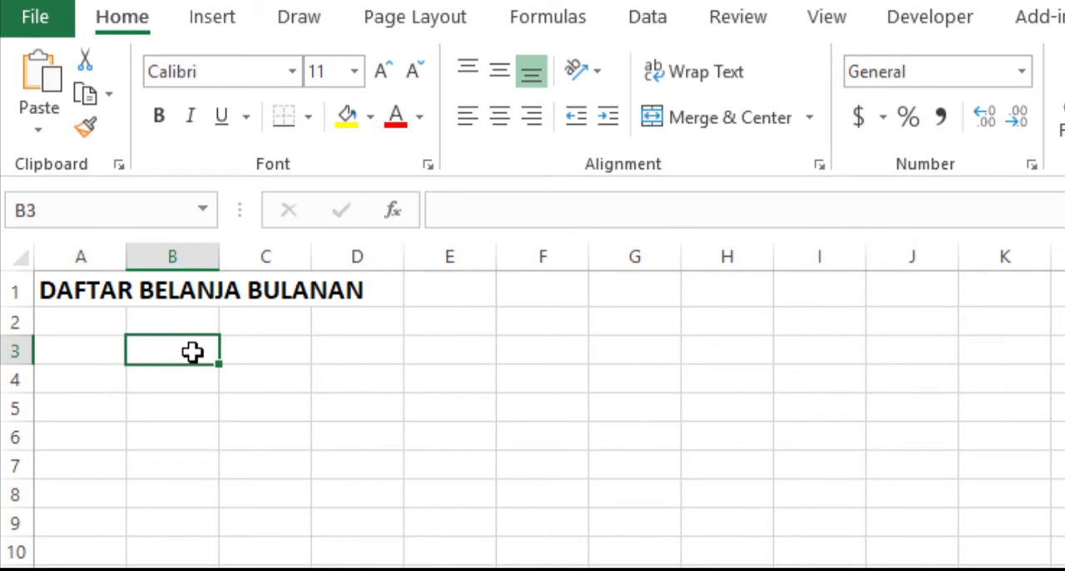
{"action": "type", "text": "Barang"}
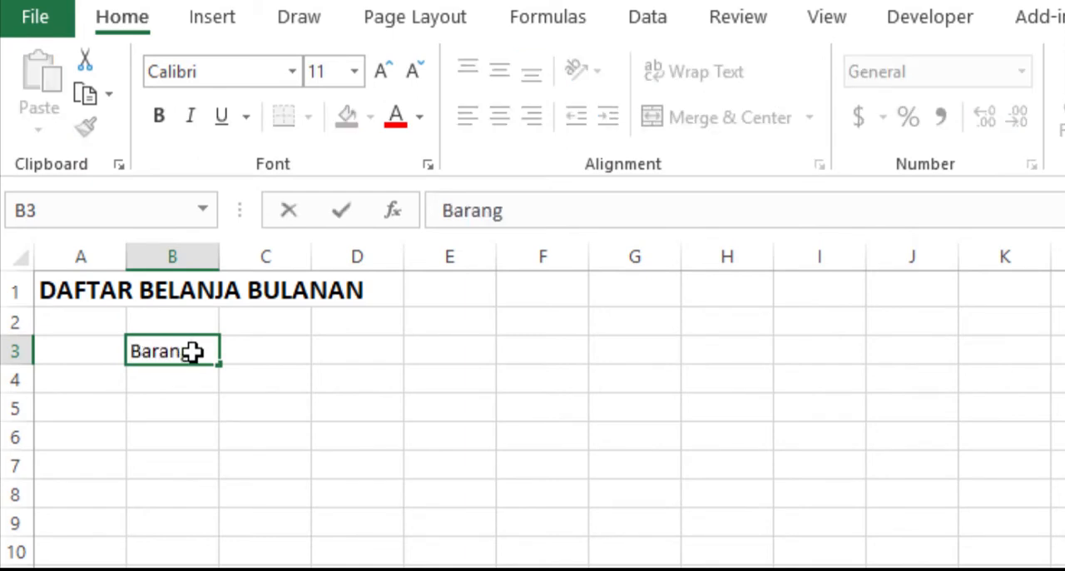
{"action": "key", "text": "Tab"}
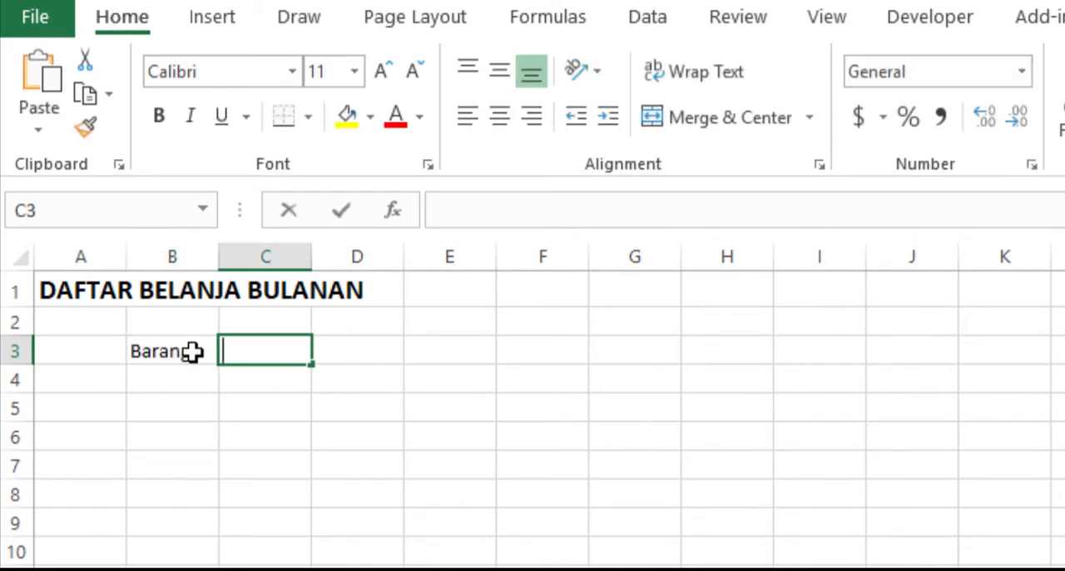
{"action": "type", "text": "Harga"}
{"action": "key", "text": "Tab"}
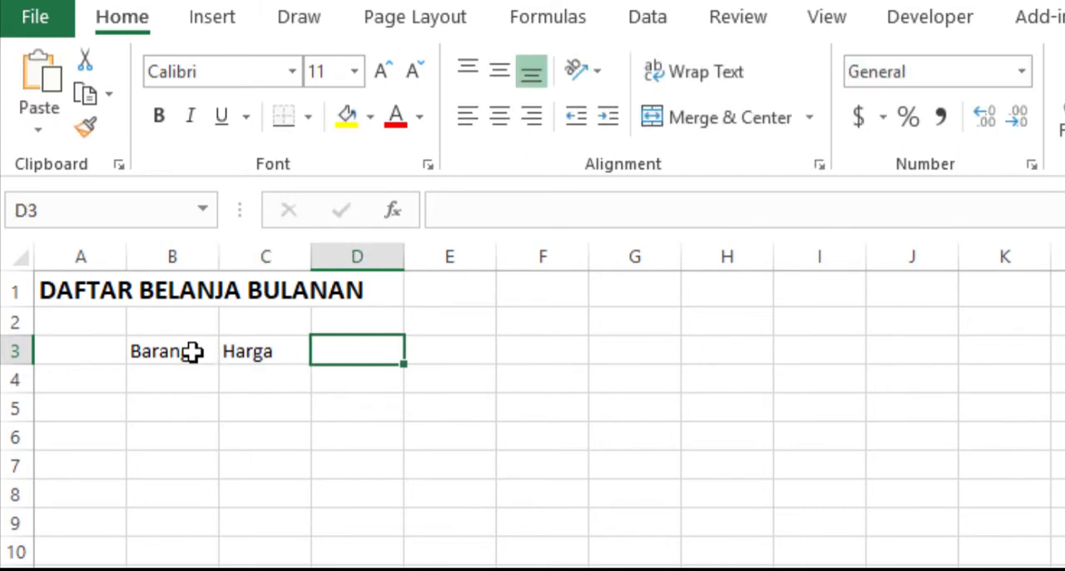
{"action": "type", "text": "Jumlah"}
{"action": "key", "text": "Tab"}
{"action": "type", "text": "Be"}
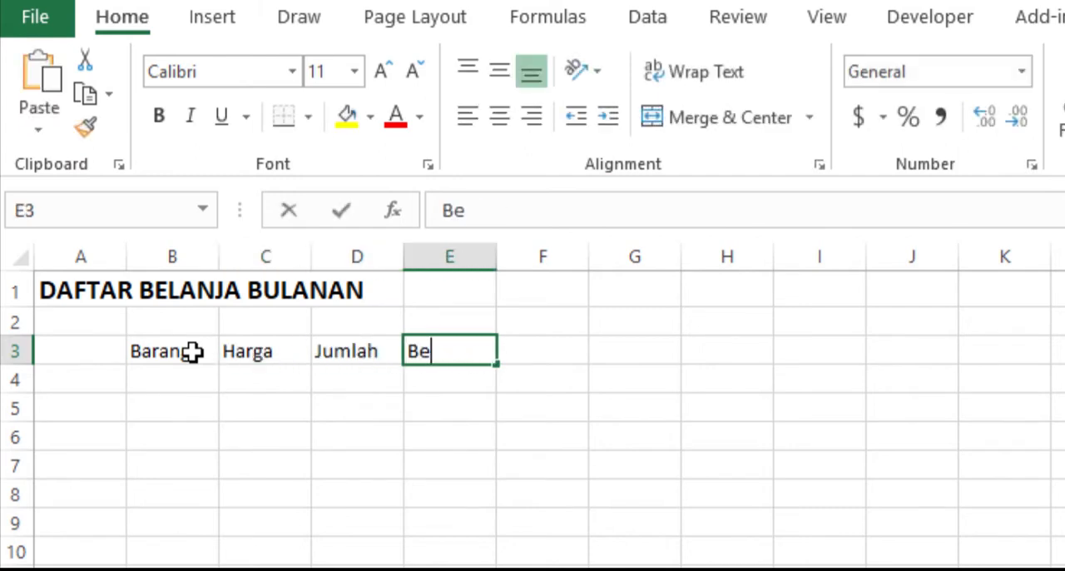
{"action": "key", "text": "Tab"}
{"action": "type", "text": "Sub"}
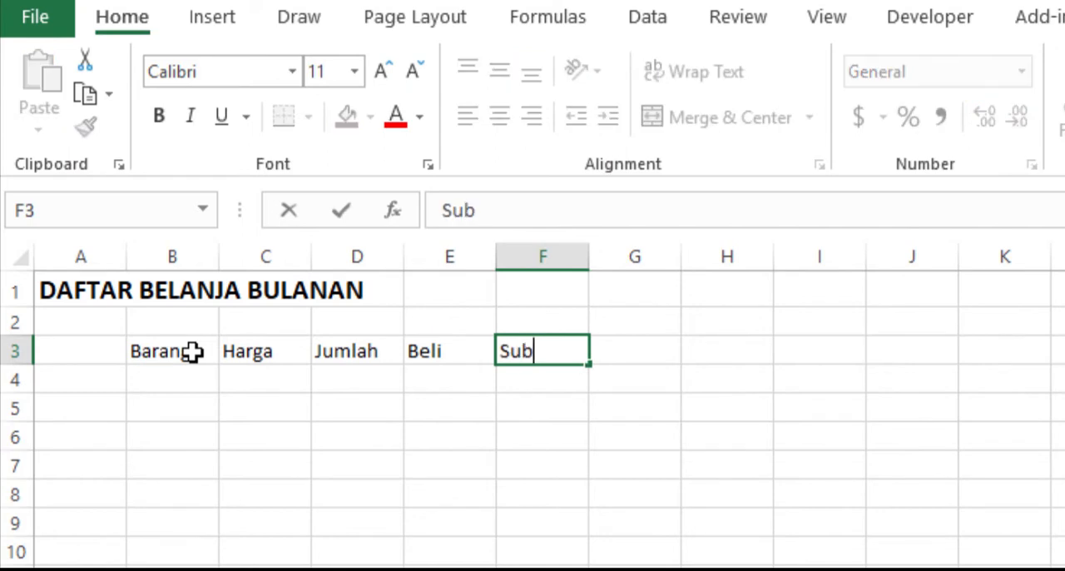
{"action": "type", "text": " Total"}
{"action": "key", "text": "Return"}
- Widen columns B, C, E and F, making the Barang column the widest
{"action": "left_click", "coordinate": [175, 353]}
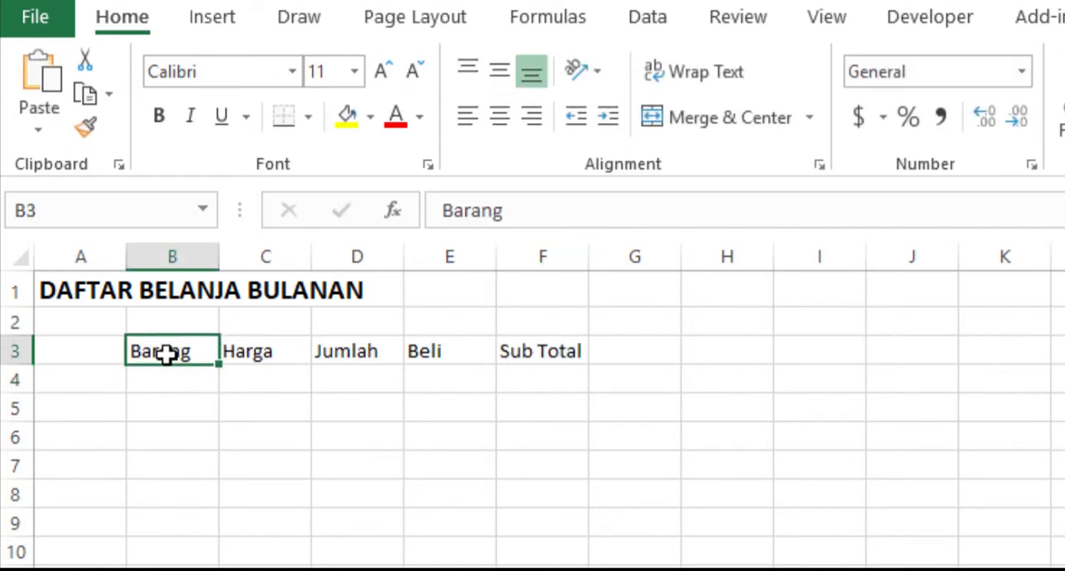
{"action": "left_click_drag", "start_coordinate": [219, 250], "coordinate": [447, 239]}
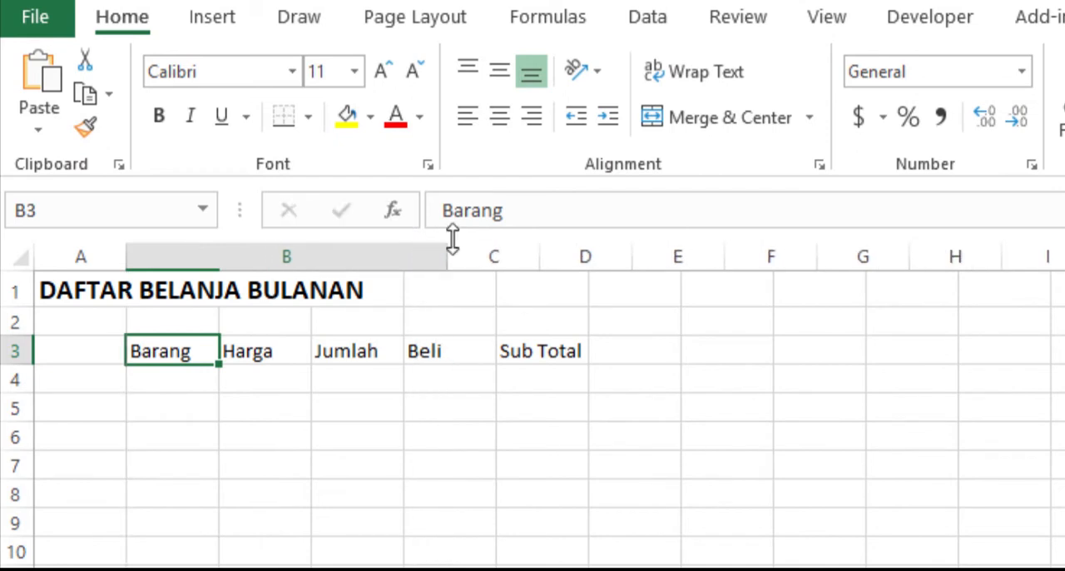
{"action": "left_click_drag", "start_coordinate": [538, 254], "coordinate": [638, 240]}
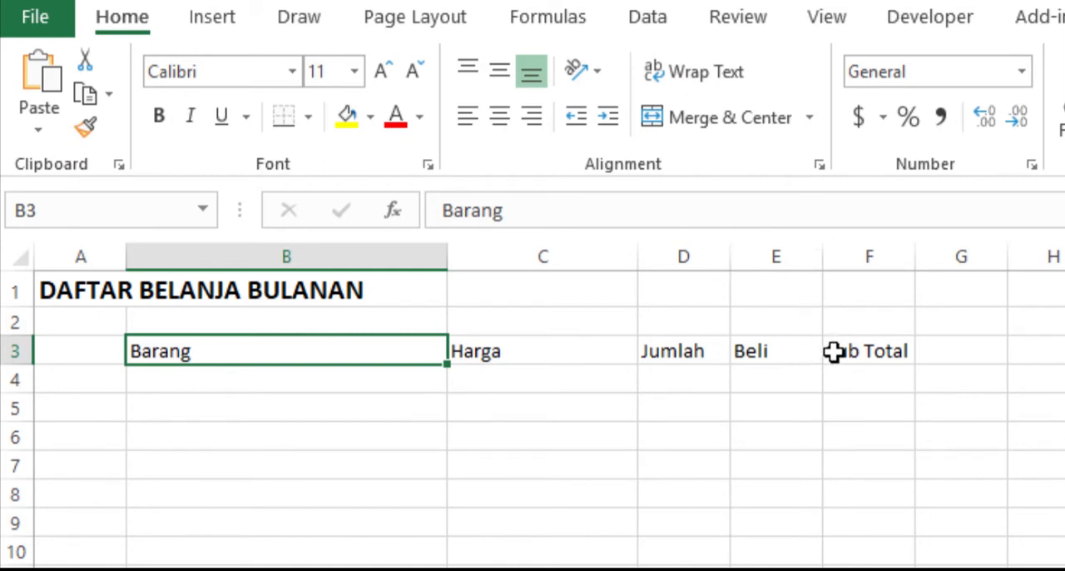
{"action": "left_click_drag", "start_coordinate": [822, 260], "coordinate": [842, 260]}
{"action": "left_click_drag", "start_coordinate": [935, 259], "coordinate": [1020, 252]}
- Make the column headers in cells B3 to F3 bold
{"action": "left_click_drag", "start_coordinate": [205, 342], "coordinate": [926, 348]}
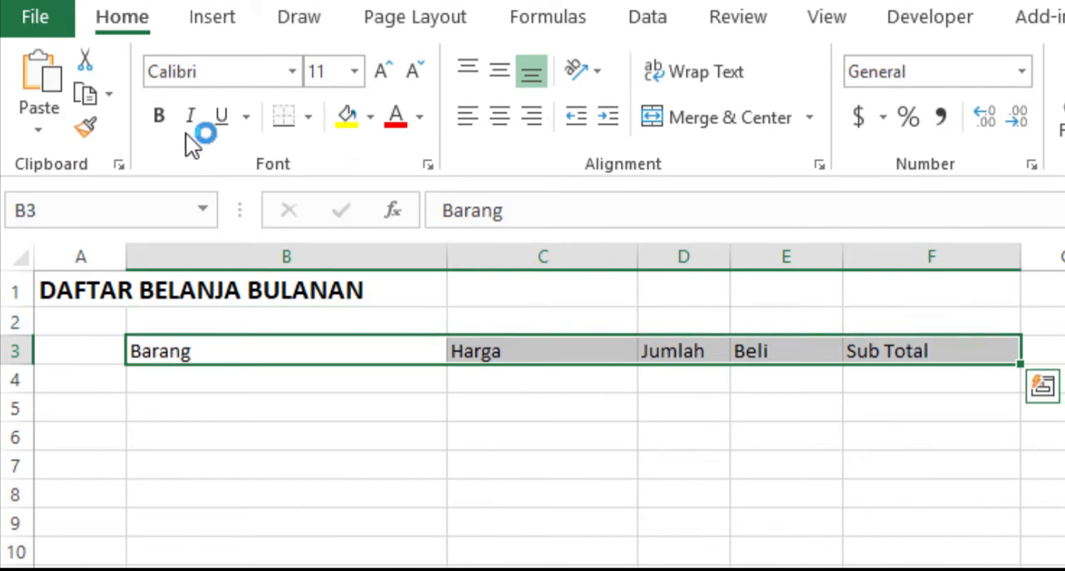
{"action": "left_click", "coordinate": [164, 115]}
{"action": "left_click", "coordinate": [228, 418]}
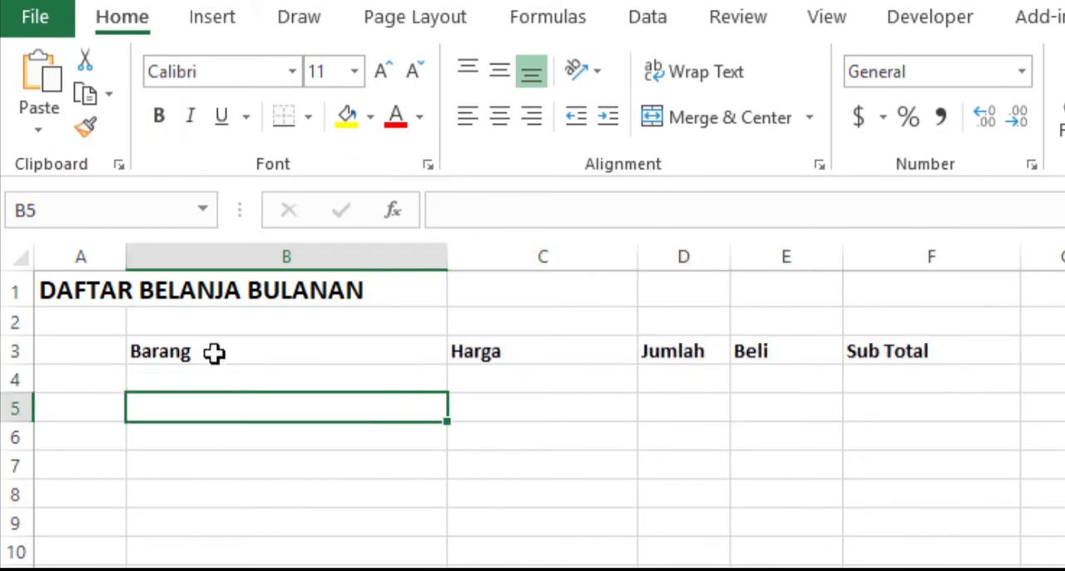
- Apply all borders to the range B3:F20 and center the headers in B3:F3
{"action": "left_click_drag", "start_coordinate": [214, 352], "coordinate": [932, 523]}
{"action": "left_click_drag", "start_coordinate": [770, 485], "coordinate": [767, 569]}
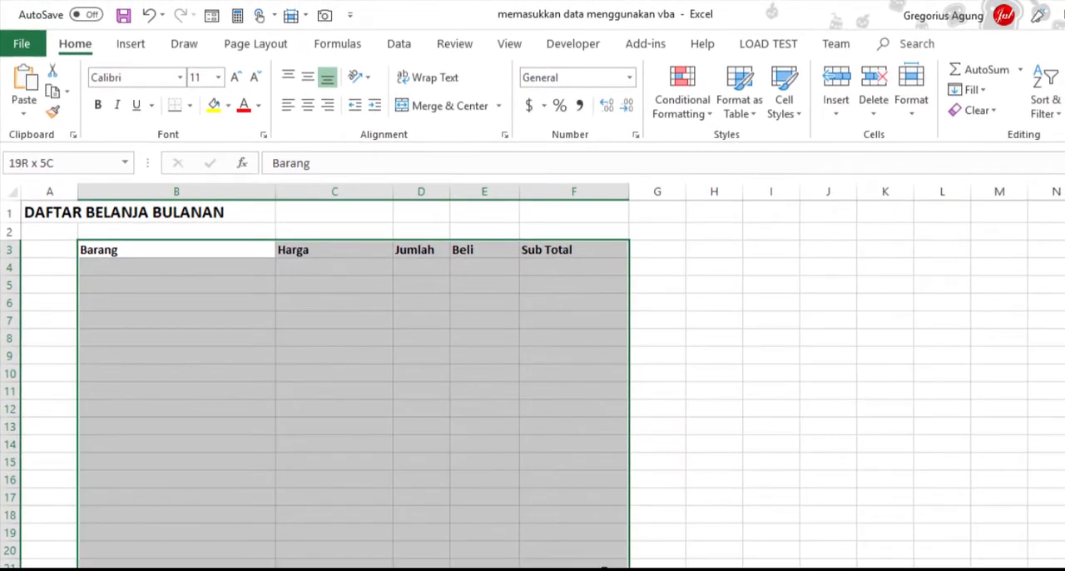
{"action": "left_click_drag", "start_coordinate": [603, 560], "coordinate": [604, 555]}
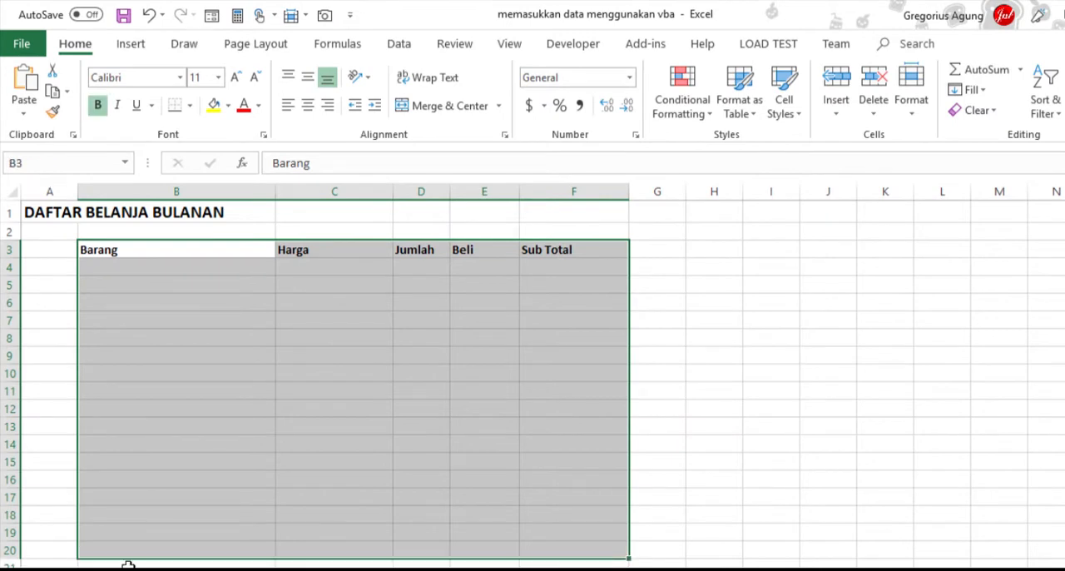
{"action": "left_click", "coordinate": [191, 107]}
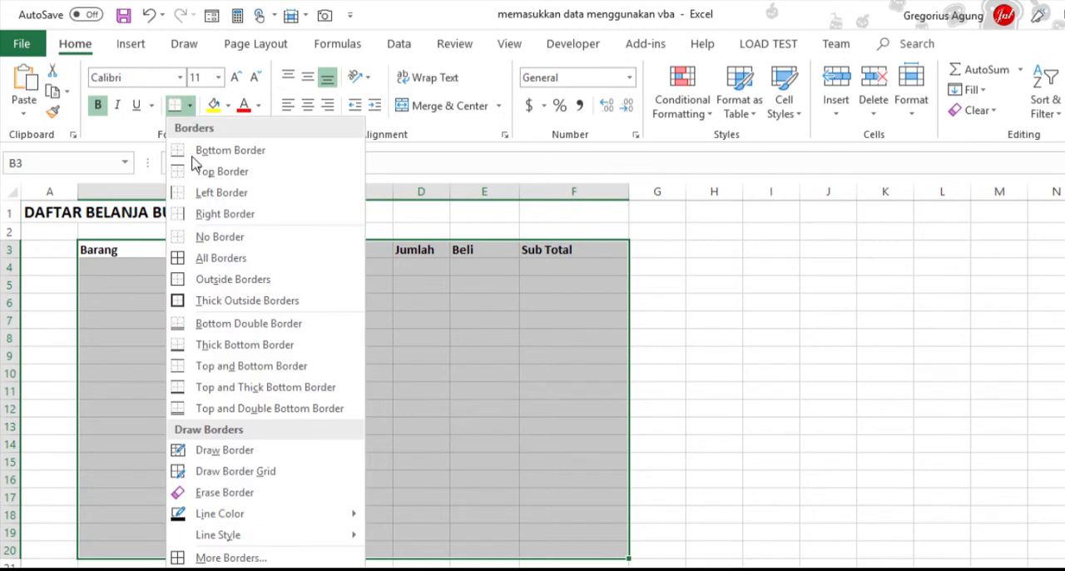
{"action": "left_click", "coordinate": [208, 258]}
{"action": "left_click_drag", "start_coordinate": [209, 251], "coordinate": [563, 252]}
{"action": "left_click", "coordinate": [311, 112]}
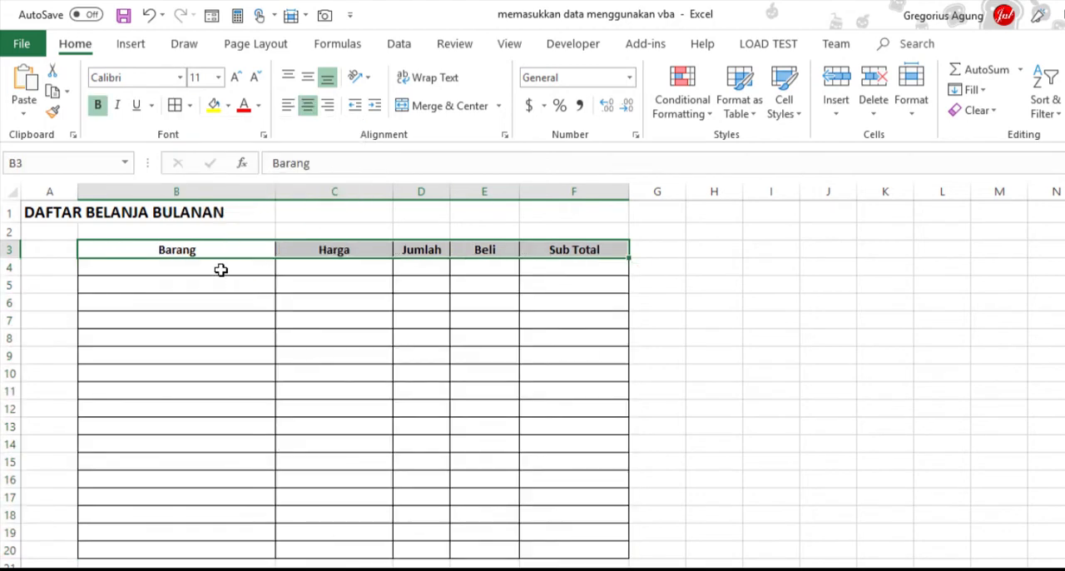
- Enter the items Sabun Mandi, Sabun Cuci Piring and Pasta Gigi in cells B4 to B6
{"action": "left_click", "coordinate": [221, 267]}
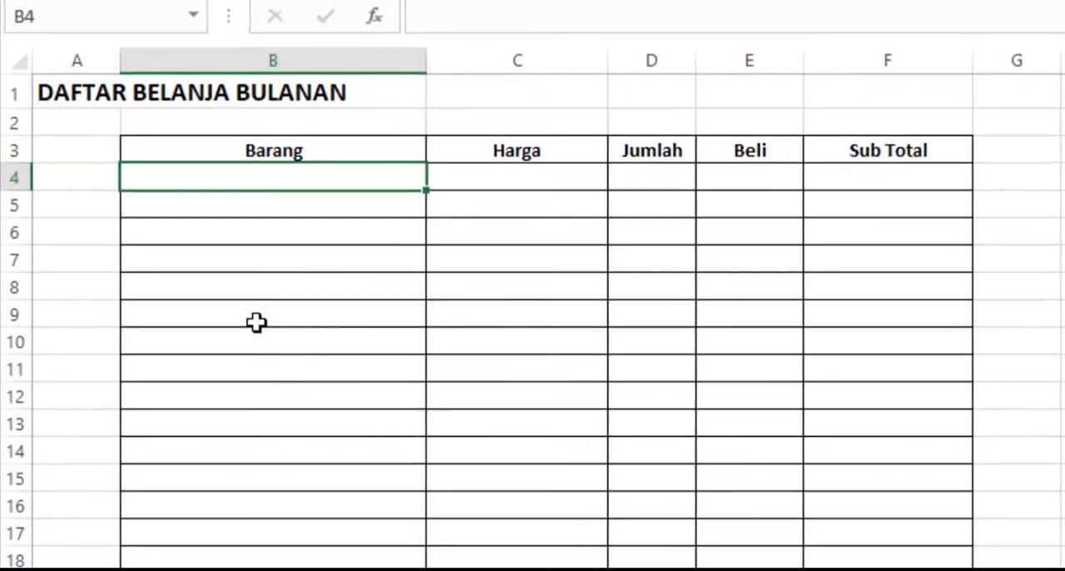
{"action": "type", "text": "Sabun "}
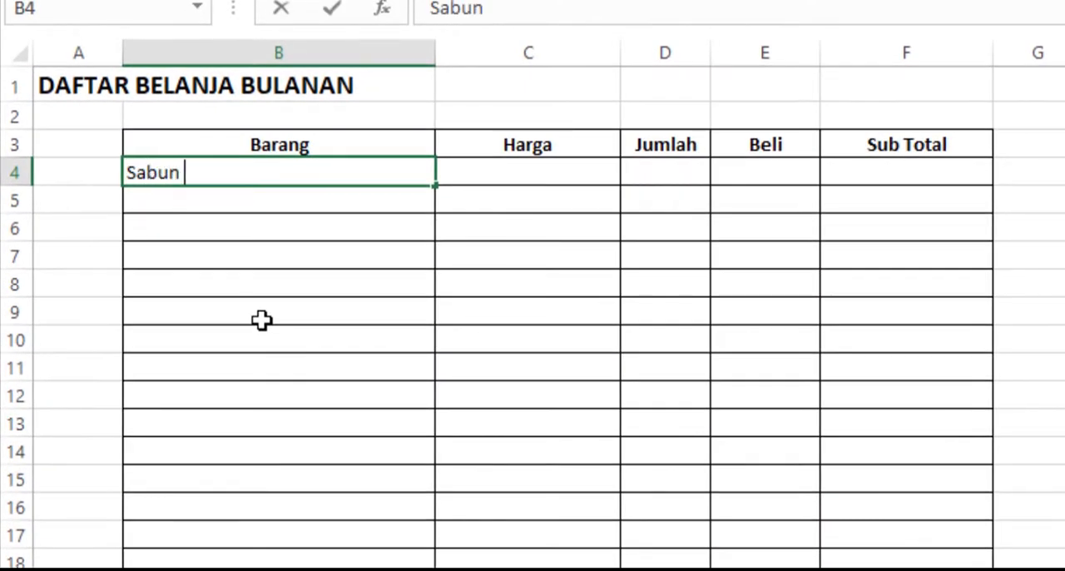
{"action": "type", "text": "Mandi"}
{"action": "key", "text": "Return"}
{"action": "key", "text": "F2"}
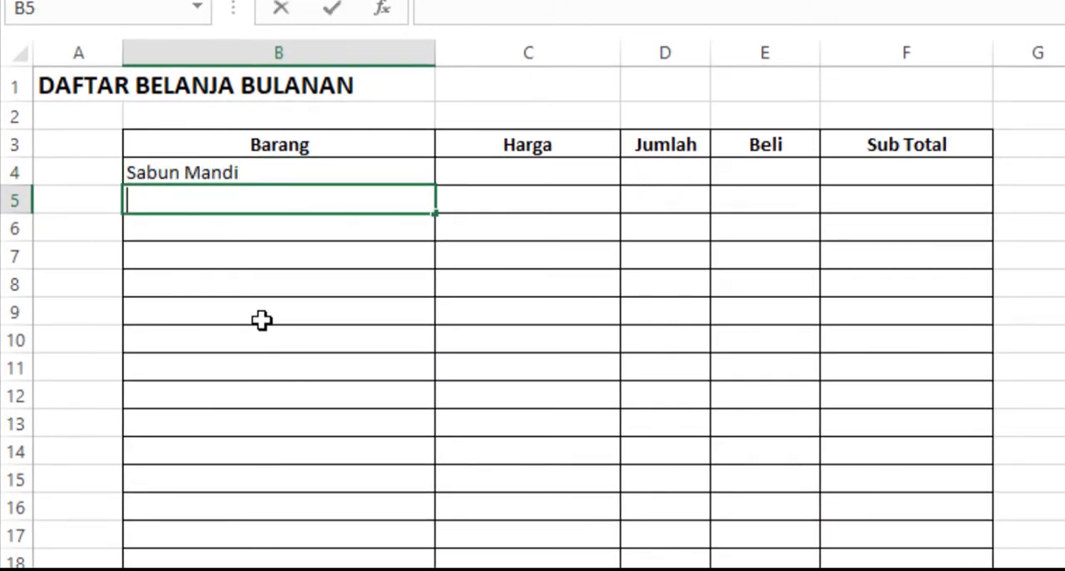
{"action": "type", "text": "Sabun Cuci Piri"}
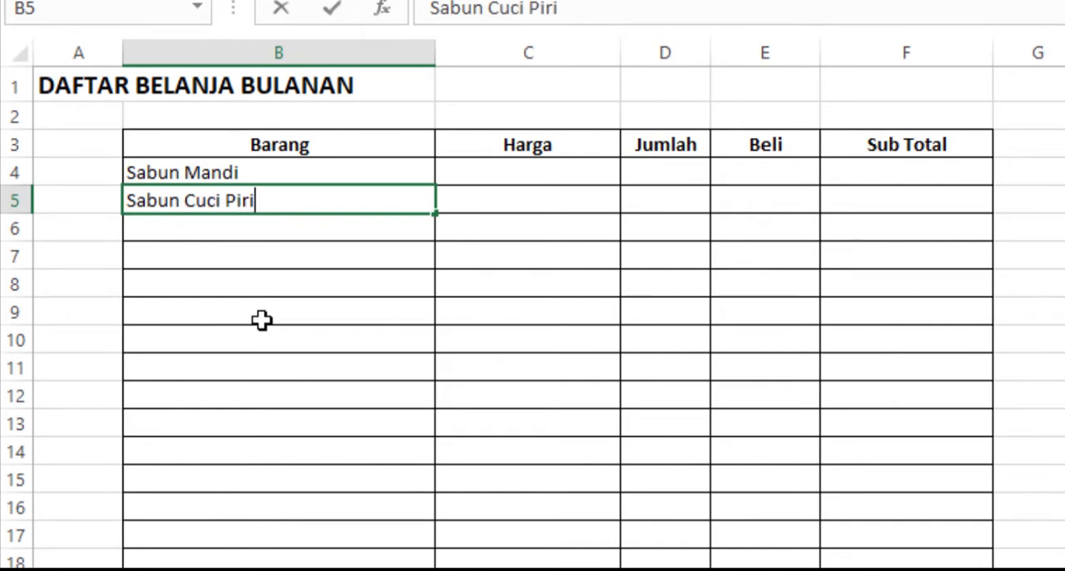
{"action": "type", "text": "ng"}
{"action": "key", "text": "Return"}
{"action": "type", "text": "Pasta "}
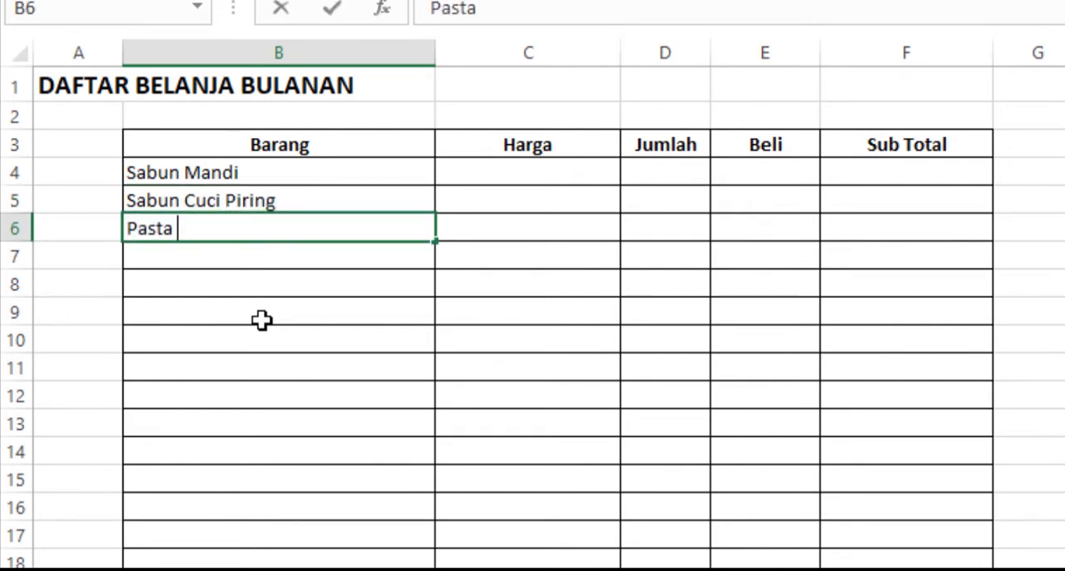
{"action": "type", "text": "Gigi"}
{"action": "key", "text": "Return"}
- Enter the items Susu Kaleng, Popok Bayi, Gula and Rokok in cells B7 to B10
{"action": "type", "text": "Susu Ka"}
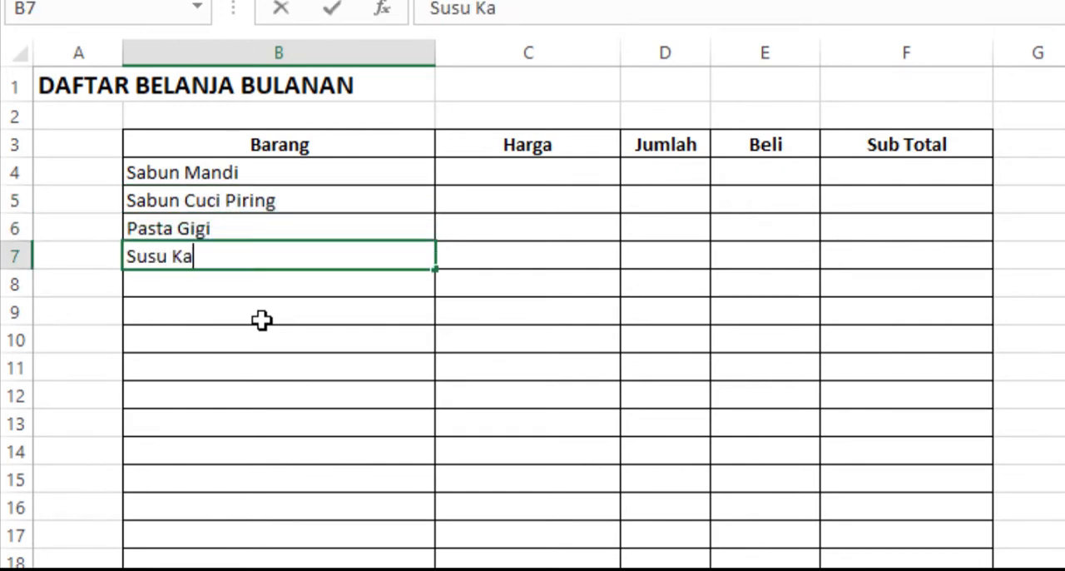
{"action": "type", "text": "leng"}
{"action": "key", "text": "Return"}
{"action": "type", "text": "Popok Ba"}
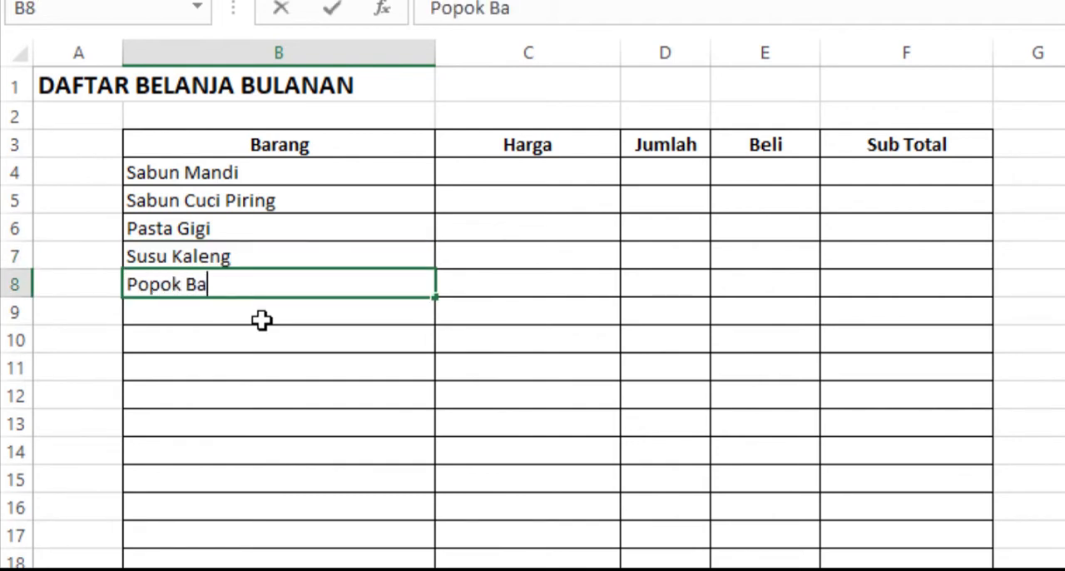
{"action": "type", "text": "yi"}
{"action": "key", "text": "Return"}
{"action": "type", "text": "Gula"}
{"action": "key", "text": "Return"}
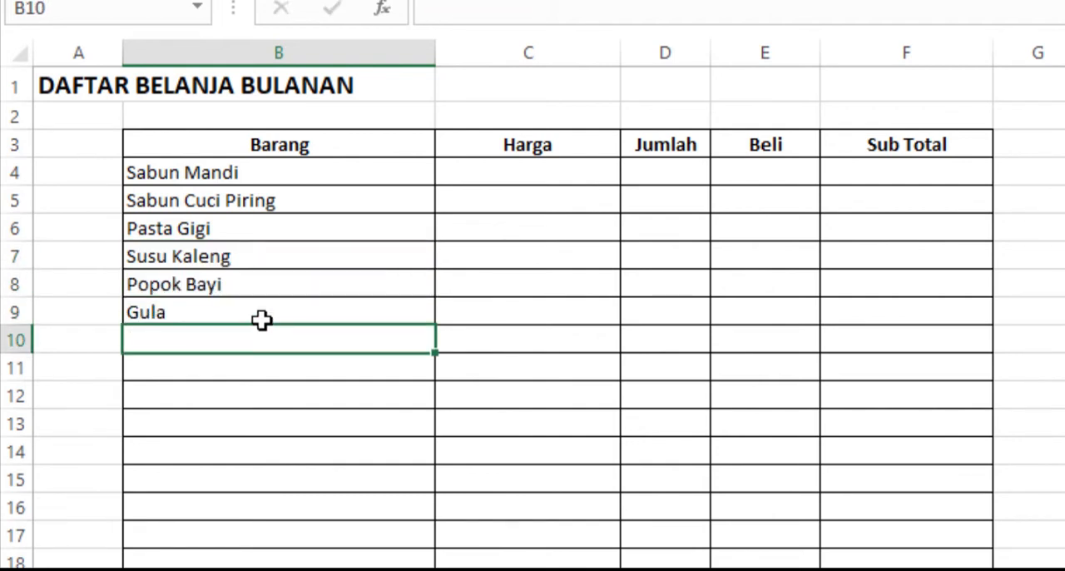
{"action": "type", "text": "Rokok"}
{"action": "key", "text": "Return"}
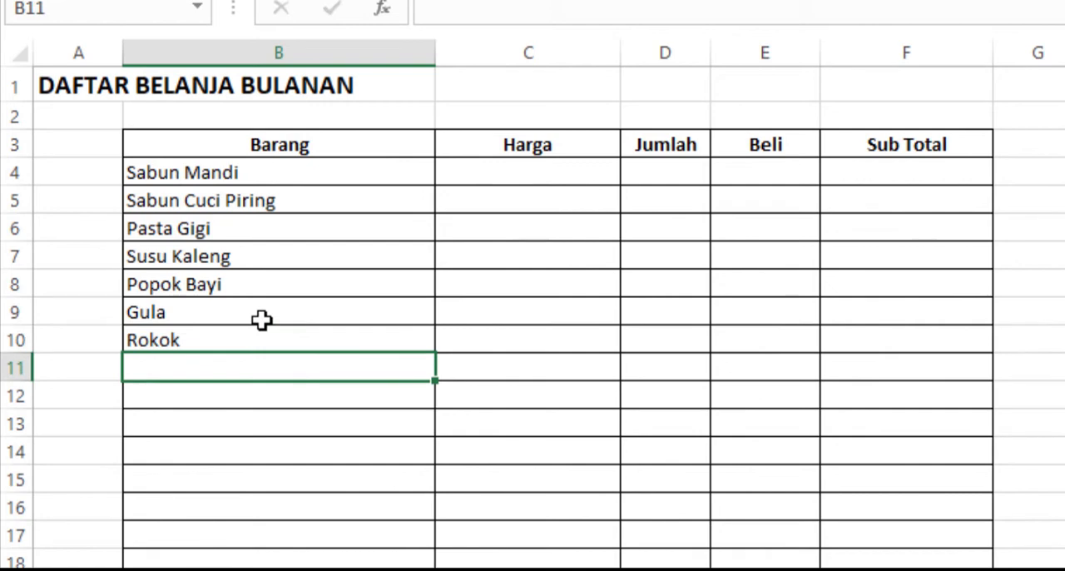
- Enter the items Kopi, Obat Nyamuk, Beras and Tissue in cells B11 to B14
{"action": "type", "text": "Kopi"}
{"action": "key", "text": "Return"}
{"action": "type", "text": "Ob"}
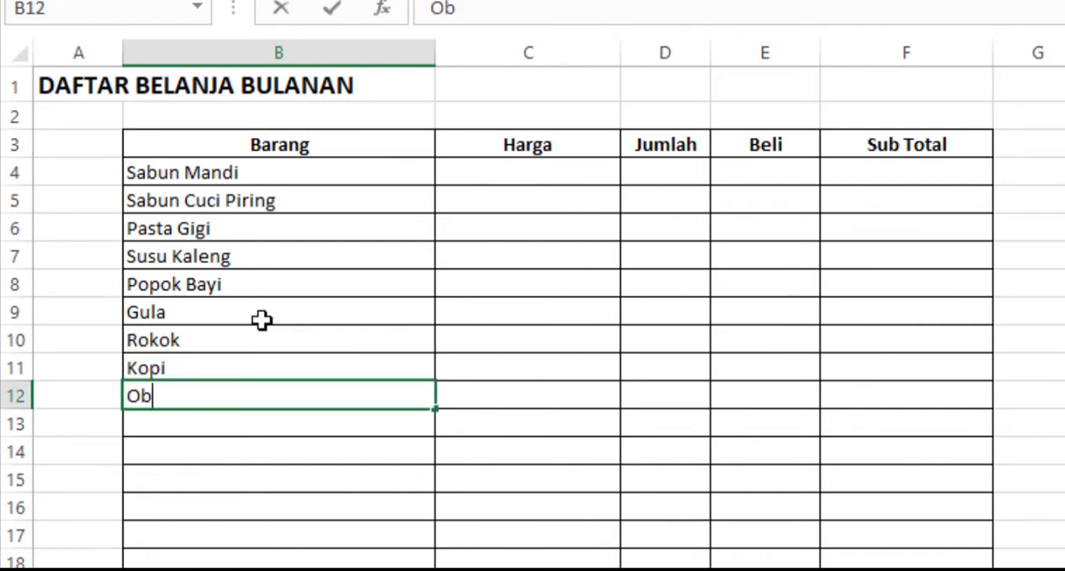
{"action": "type", "text": "at Nyamuk"}
{"action": "key", "text": "ctrl+Return"}
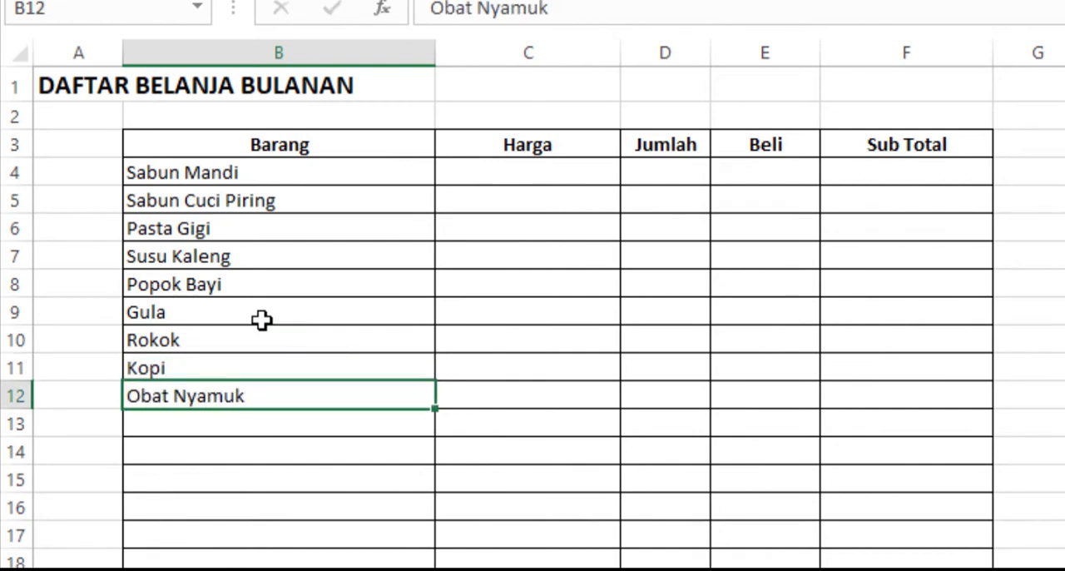
{"action": "key", "text": "Return"}
{"action": "type", "text": "Beras"}
{"action": "key", "text": "Return"}
{"action": "type", "text": "Tiss"}
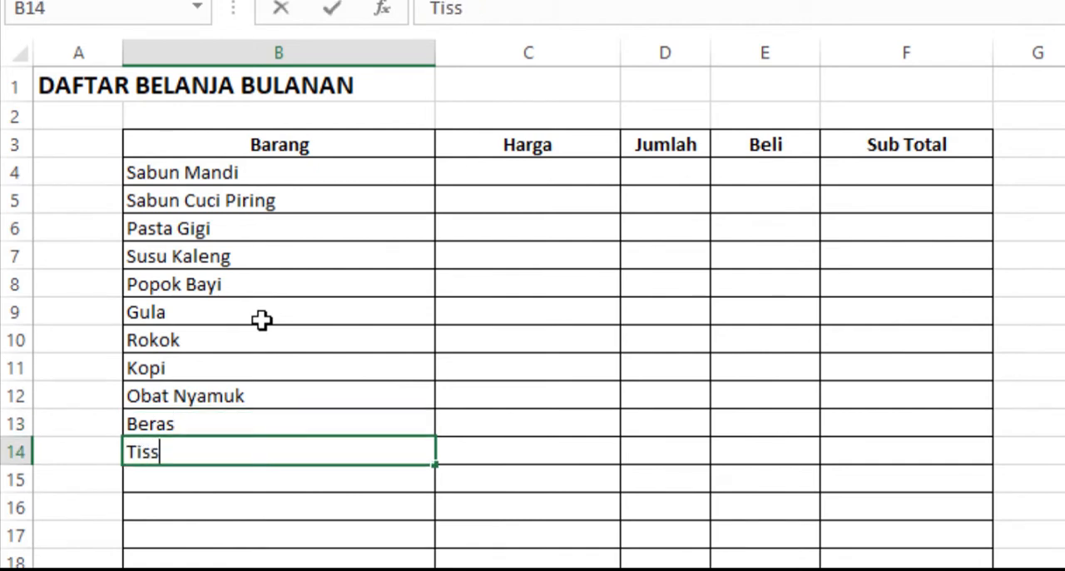
{"action": "type", "text": "ue"}
{"action": "key", "text": "Return"}
- Enter the items Air Mineral, gas, Pewangi Ruangan and Shampoo in cells B15 to B18
{"action": "type", "text": "Air Mineral"}
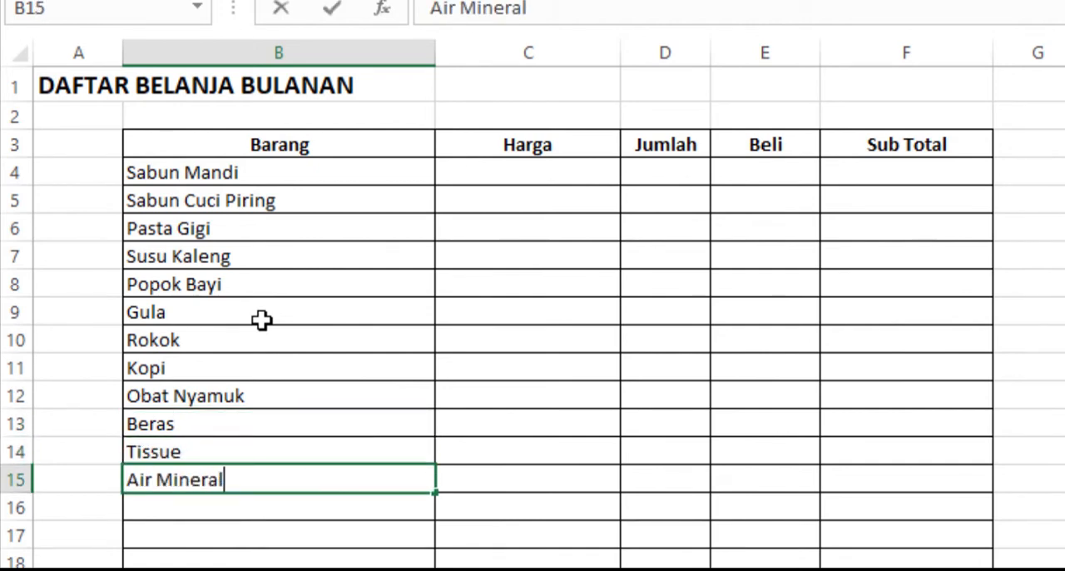
{"action": "key", "text": "Return"}
{"action": "type", "text": "gas"}
{"action": "key", "text": "Return"}
{"action": "type", "text": "Pe"}
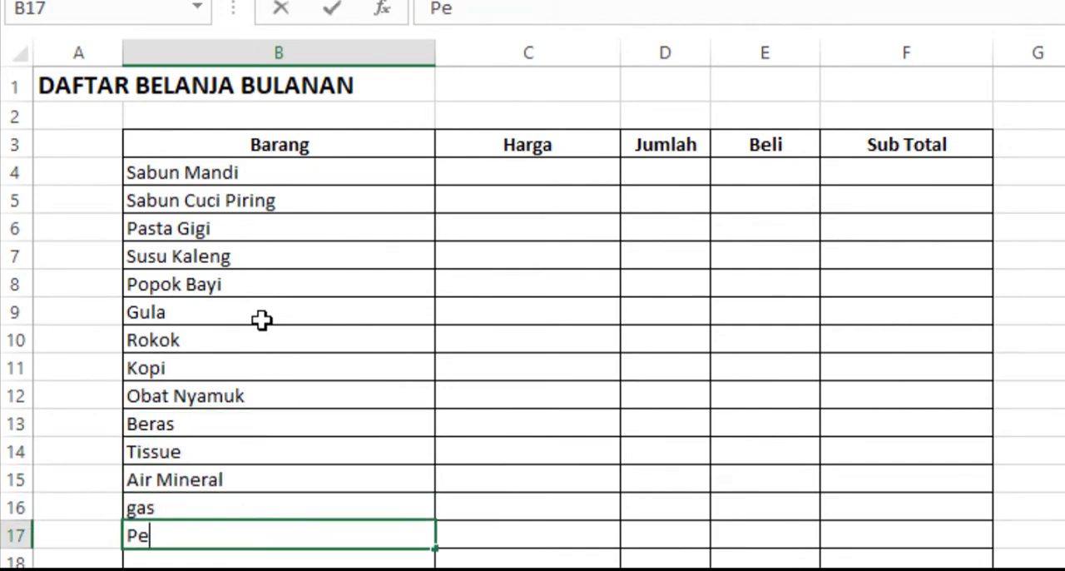
{"action": "type", "text": "wangi Ruangan"}
{"action": "key", "text": "Return"}
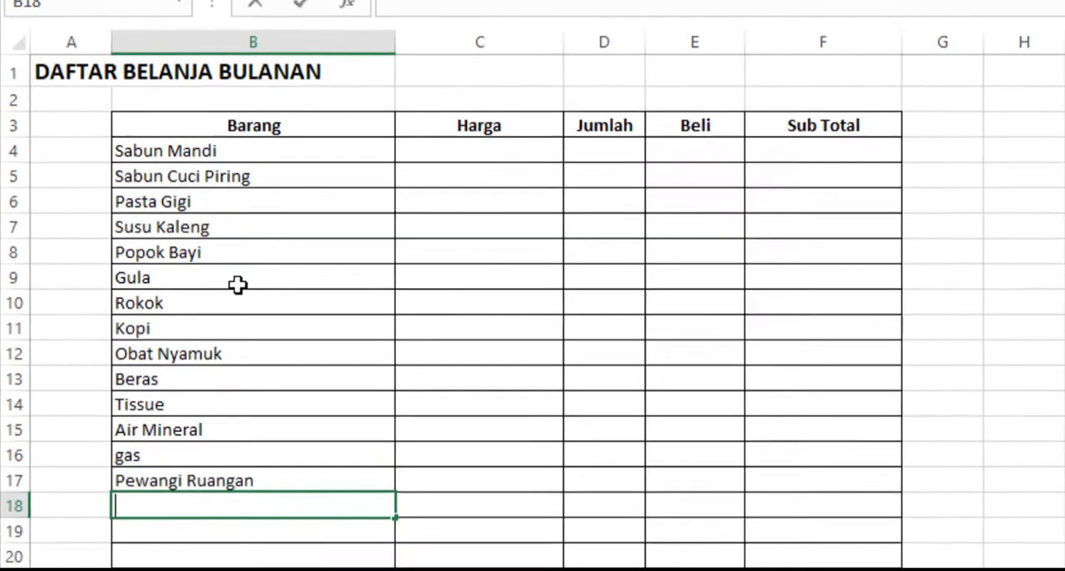
{"action": "type", "text": "Shampoo"}
{"action": "key", "text": "Return"}
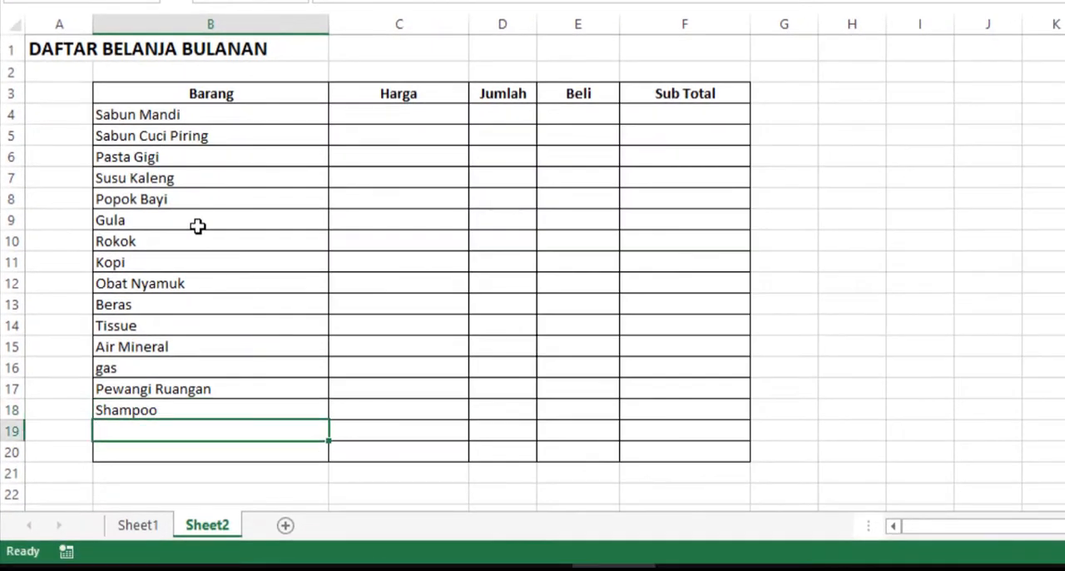
- Enter the items Pembersih Lantai and Racun Tikus in cells B19 and B20
{"action": "type", "text": "Pembersih Lanta"}
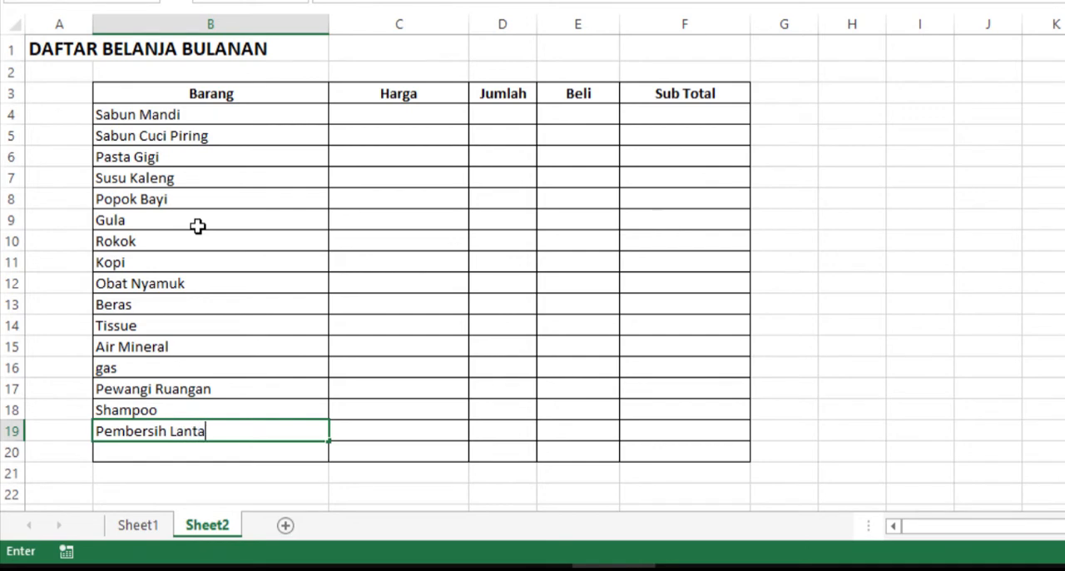
{"action": "type", "text": "i"}
{"action": "key", "text": "Return"}
{"action": "type", "text": "Racun Ti"}
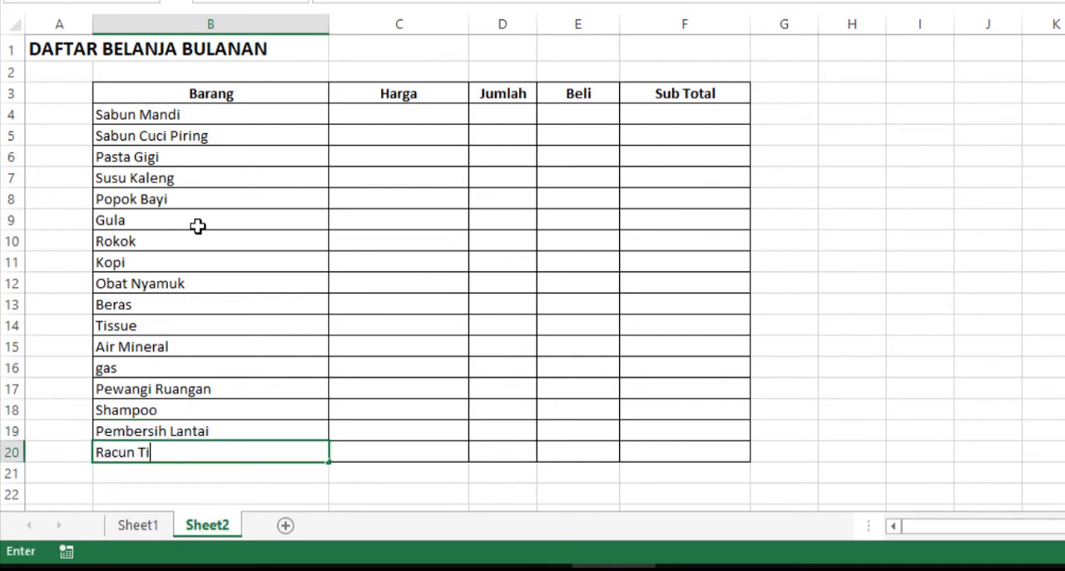
{"action": "type", "text": "kus"}
{"action": "key", "text": "Return"}
- Capitalize the item name in cell B16 as "Gas"
{"action": "key", "text": "Up"}
{"action": "key", "text": "Up"}
{"action": "key", "text": "Up"}
{"action": "key", "text": "Up"}
{"action": "key", "text": "Up"}
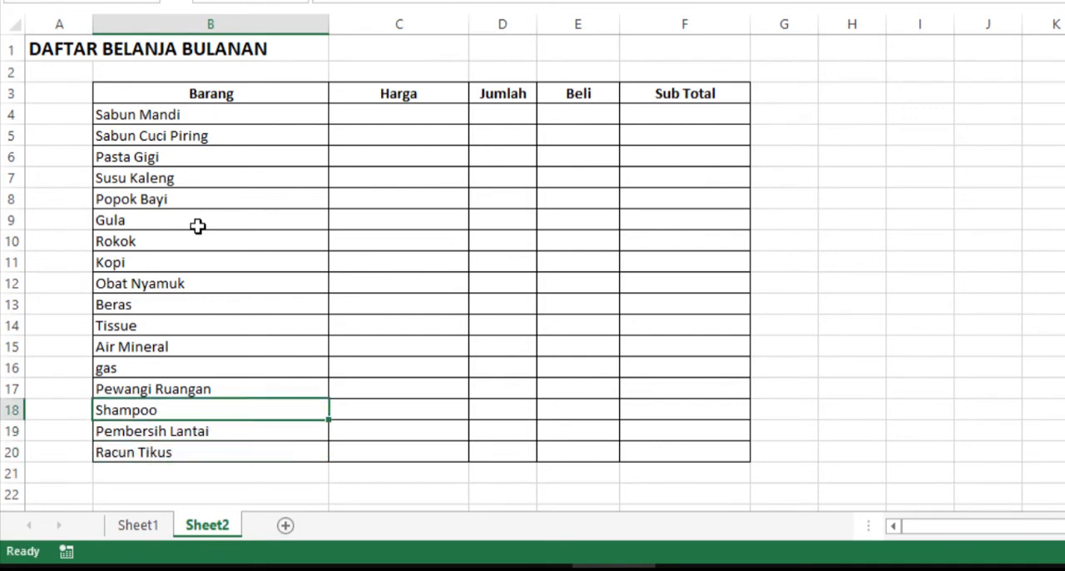
{"action": "type", "text": "Gas"}
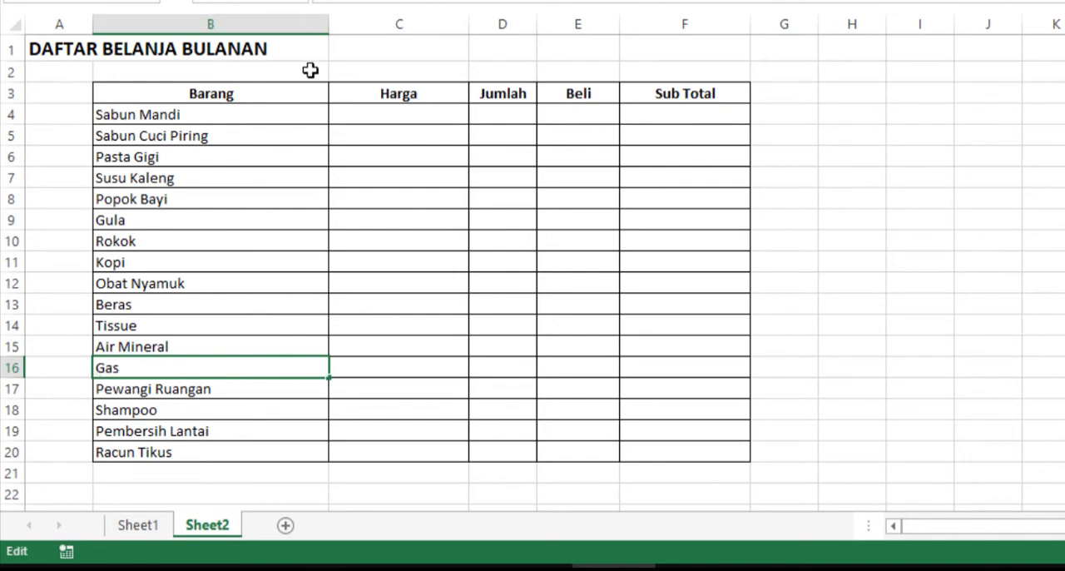
{"action": "key", "text": "Down"}
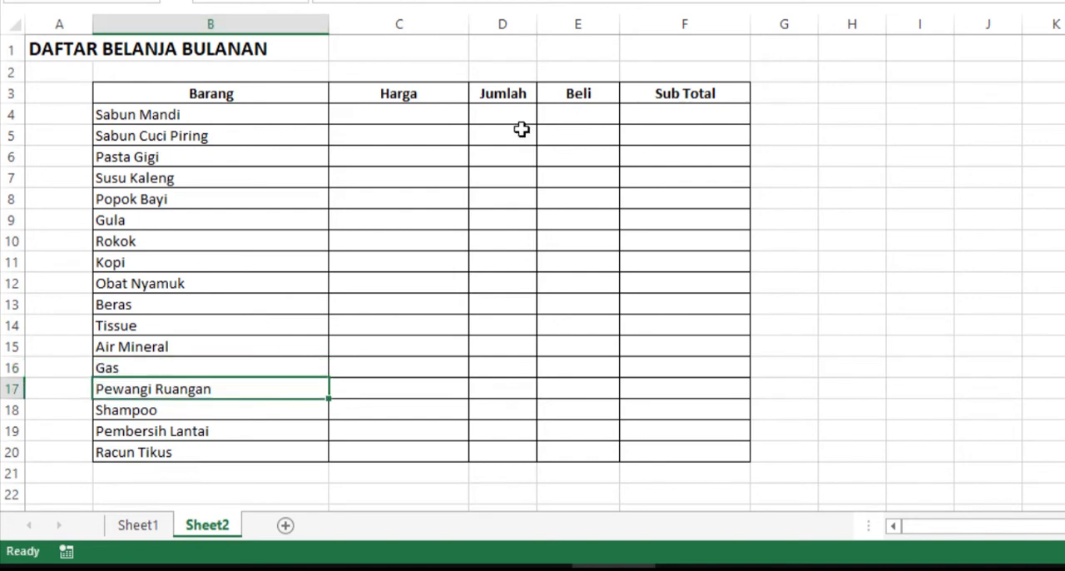
- Enter the prices 2500, 8700 and 20000 in cells C4 to C6
{"action": "left_click", "coordinate": [451, 110]}
{"action": "type", "text": "2500"}
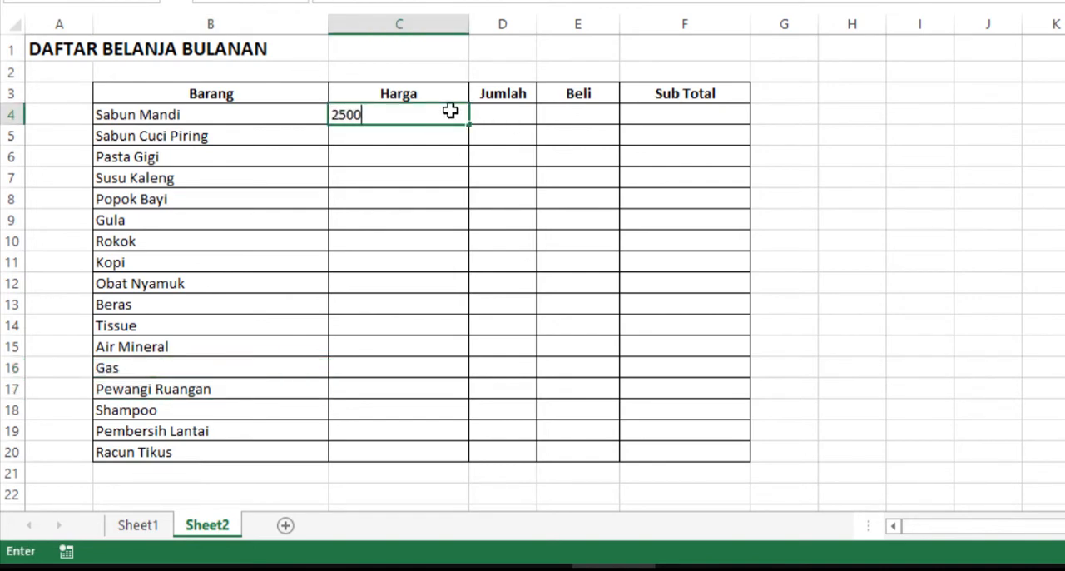
{"action": "key", "text": "Return"}
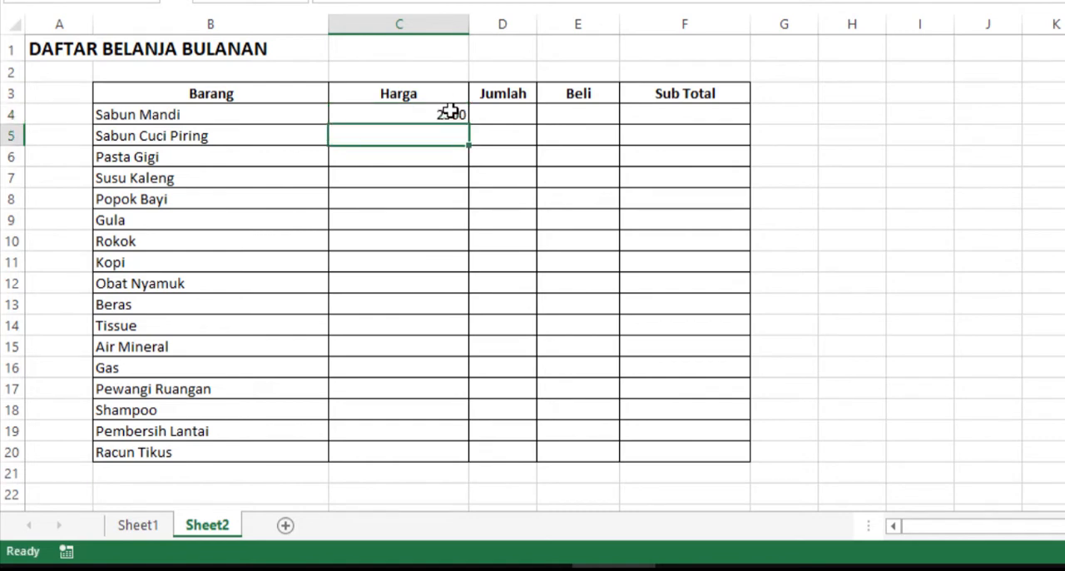
{"action": "type", "text": "8700"}
{"action": "key", "text": "Return"}
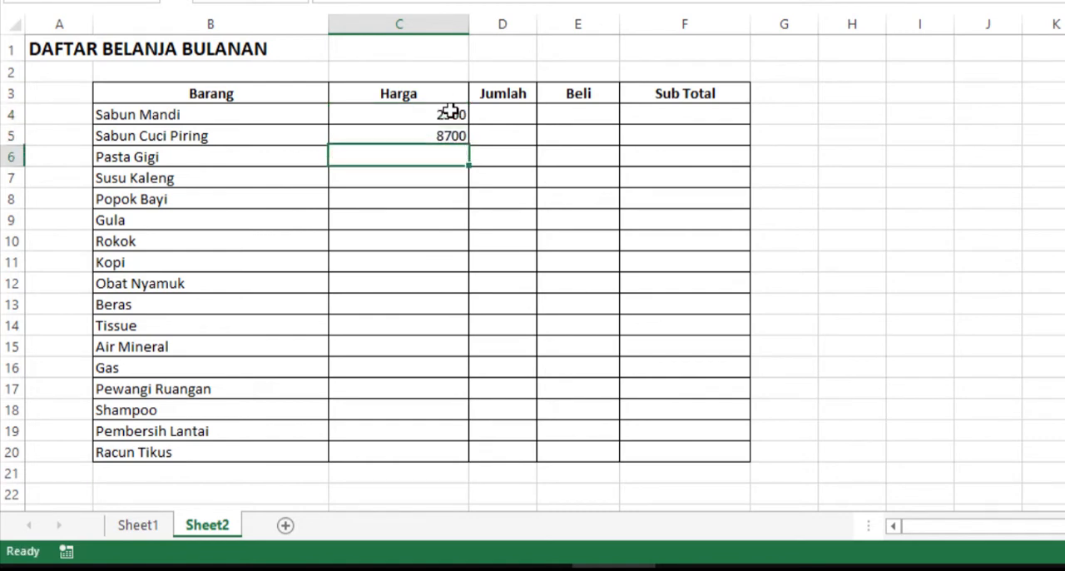
{"action": "type", "text": "20"}
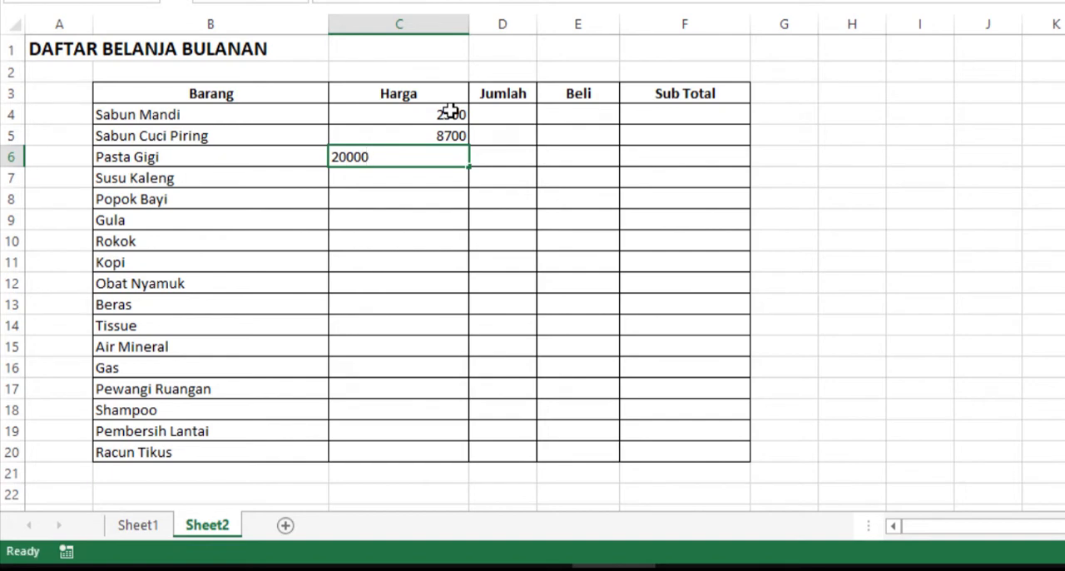
{"action": "type", "text": "000"}
{"action": "key", "text": "Return"}
- Enter the prices 51000, 17000 and 8000 in cells C7 to C9
{"action": "type", "text": "5100"}
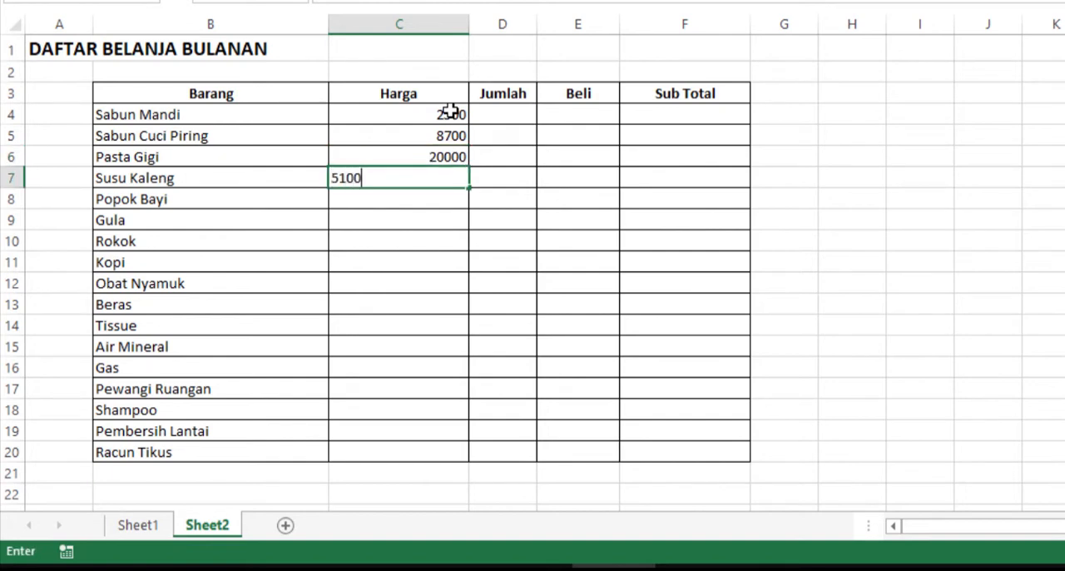
{"action": "key", "text": "Return"}
{"action": "type", "text": "170"}
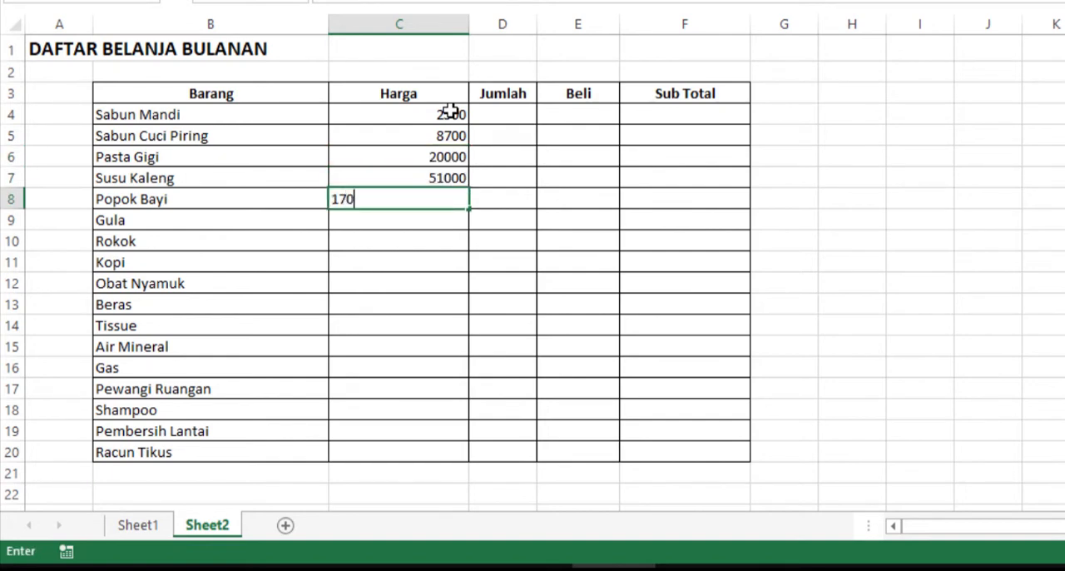
{"action": "type", "text": "00"}
{"action": "key", "text": "Return"}
{"action": "type", "text": "8"}
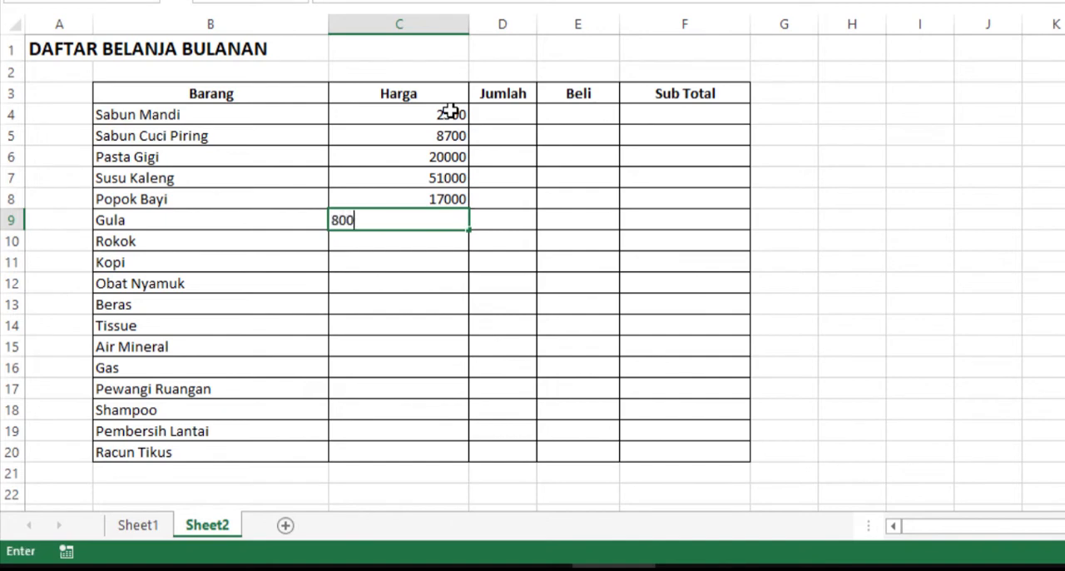
{"action": "type", "text": "00"}
{"action": "key", "text": "Return"}
{"action": "key", "text": "Up"}
{"action": "key", "text": "F2"}
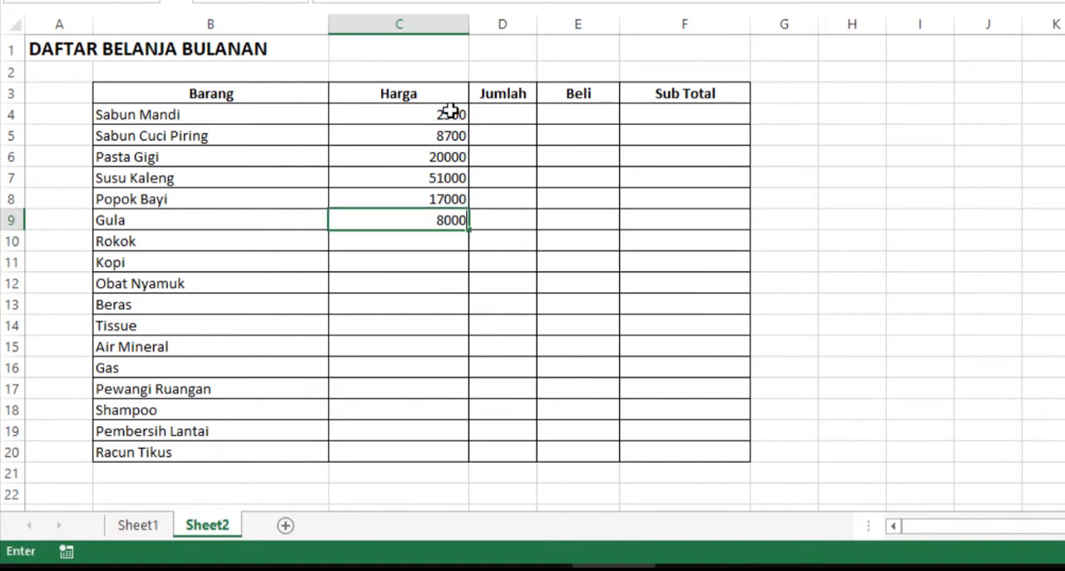
{"action": "key", "text": "Return"}
- Enter the prices 16700, 7000, 3500 and 11000 in cells C10 to C13
{"action": "type", "text": "16700"}
{"action": "key", "text": "Return"}
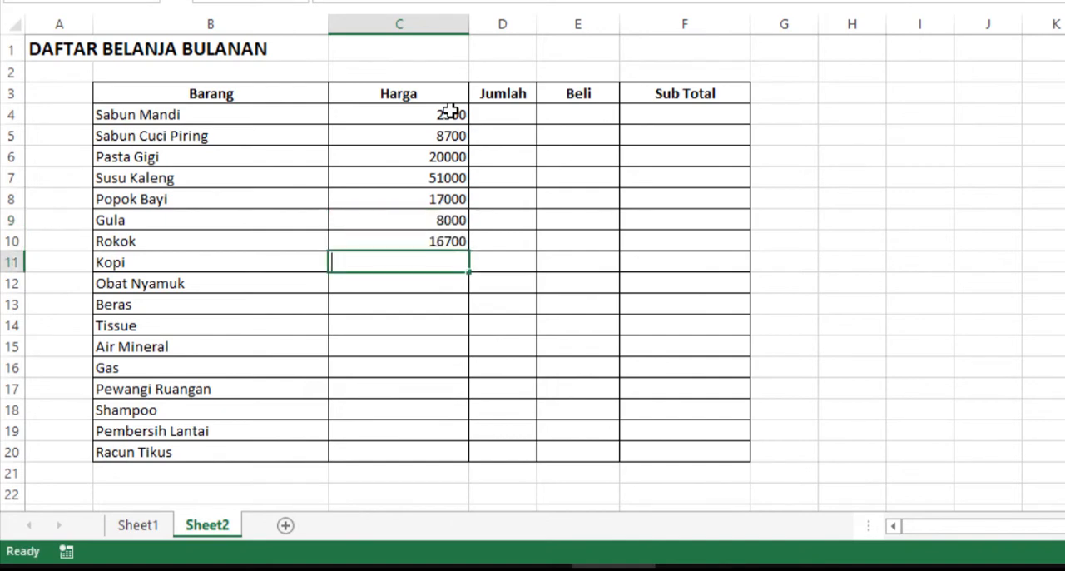
{"action": "type", "text": "7000"}
{"action": "key", "text": "Return"}
{"action": "type", "text": "3"}
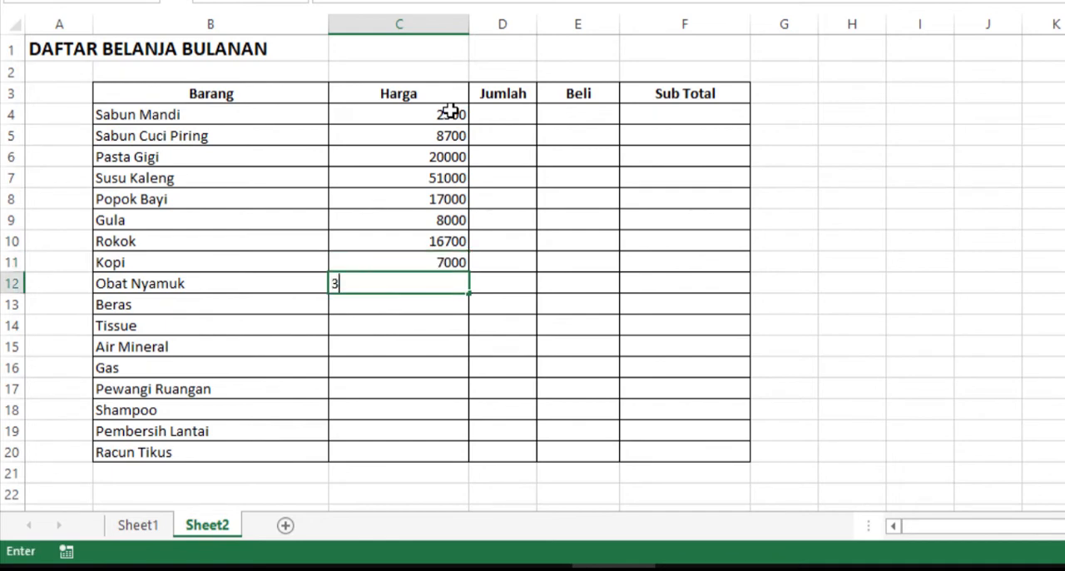
{"action": "type", "text": "500"}
{"action": "key", "text": "Return"}
{"action": "type", "text": "11000"}
{"action": "key", "text": "Return"}
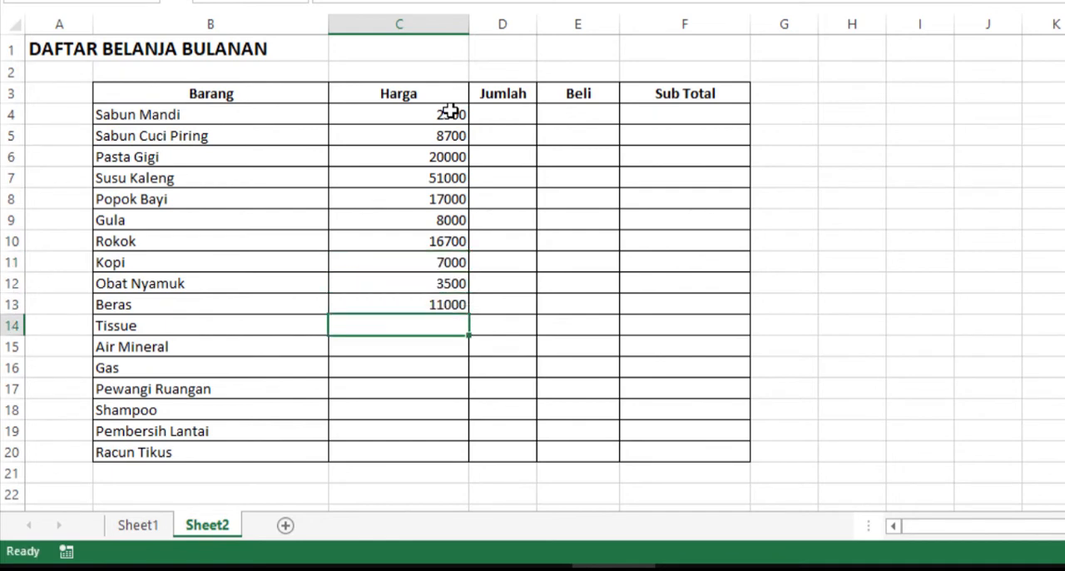
- Enter the prices 8700, 15000 and 75000 in cells C14 to C16
{"action": "type", "text": "8700"}
{"action": "key", "text": "Return"}
{"action": "type", "text": "15000"}
{"action": "key", "text": "Return"}
{"action": "type", "text": "75000"}
{"action": "key", "text": "Return"}
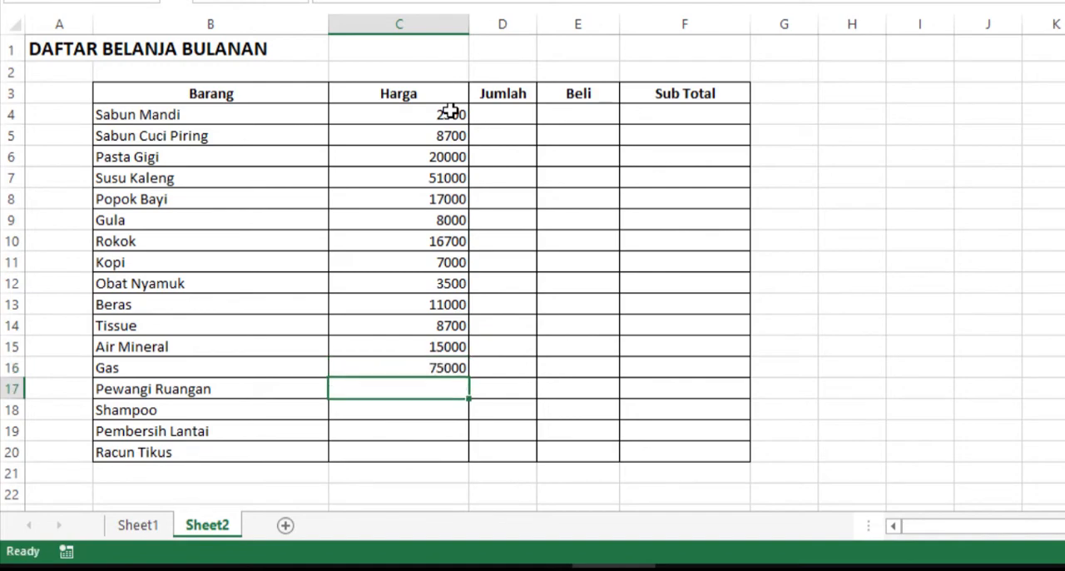
- Enter the prices 22000, 18000, 9000 and 3500 in cells C17 to C20
{"action": "type", "text": "22000"}
{"action": "key", "text": "Return"}
{"action": "type", "text": "18000"}
{"action": "key", "text": "Return"}
{"action": "type", "text": "9000"}
{"action": "key", "text": "Return"}
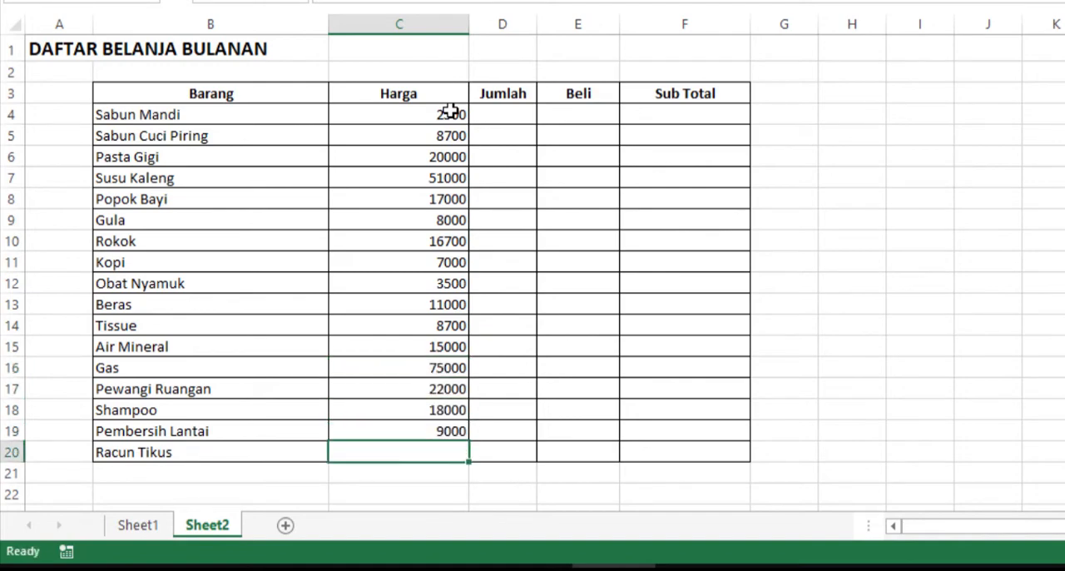
{"action": "type", "text": "35000"}
{"action": "key", "text": "BackSpace"}
{"action": "key", "text": "Return"}
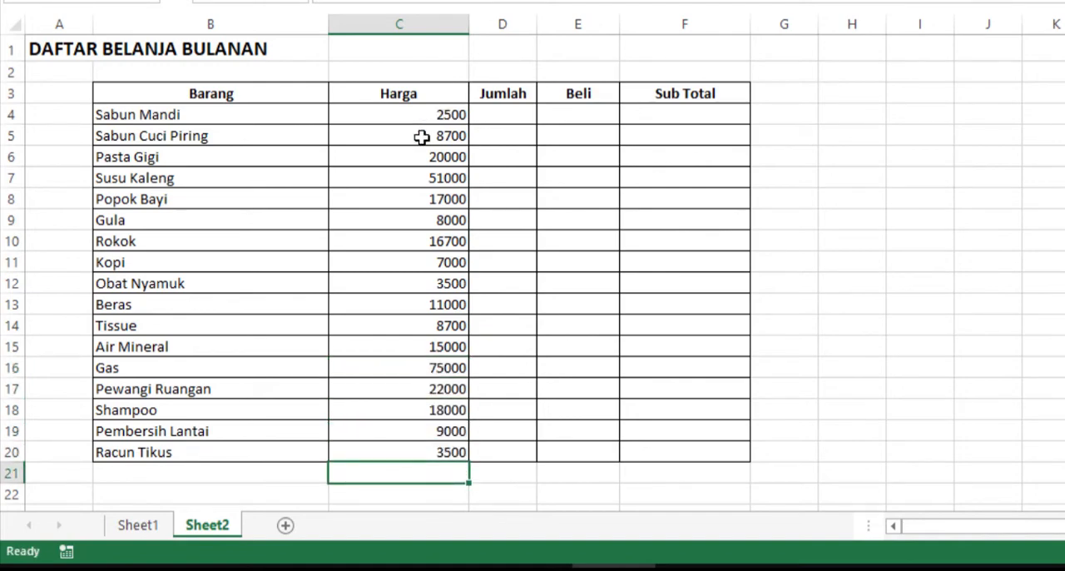
- Apply the Rp Indonesian accounting format to the prices in C4:C20
{"action": "left_click", "coordinate": [432, 135]}
{"action": "left_click_drag", "start_coordinate": [429, 114], "coordinate": [426, 414]}
{"action": "left_click_drag", "start_coordinate": [313, 457], "coordinate": [313, 485]}
{"action": "left_click", "coordinate": [478, 93]}
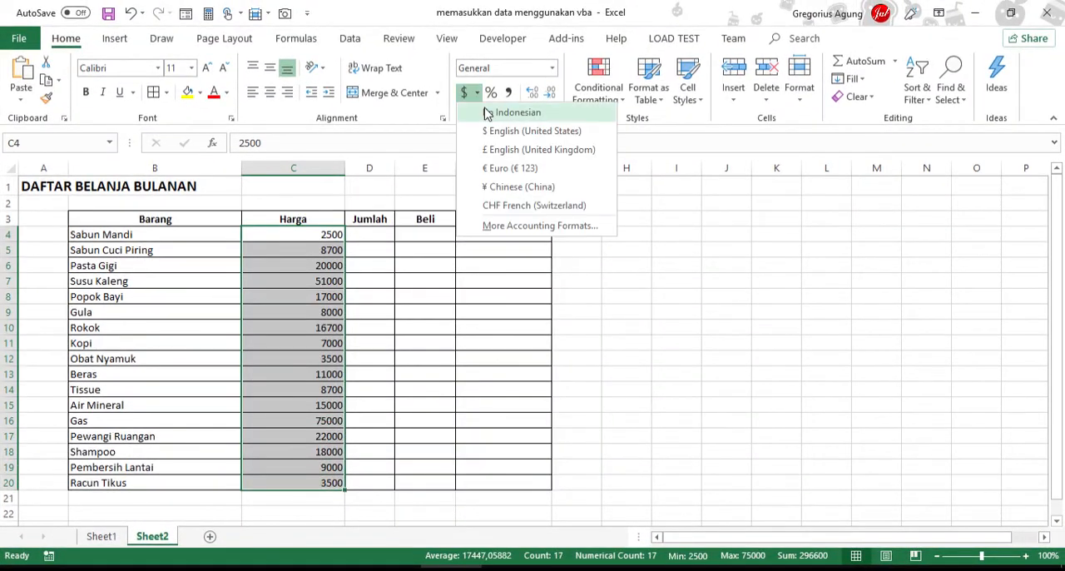
{"action": "left_click", "coordinate": [499, 109]}
- Apply the Rp Indonesian accounting format to the empty Sub Total cells F4:F20
{"action": "left_click", "coordinate": [471, 238]}
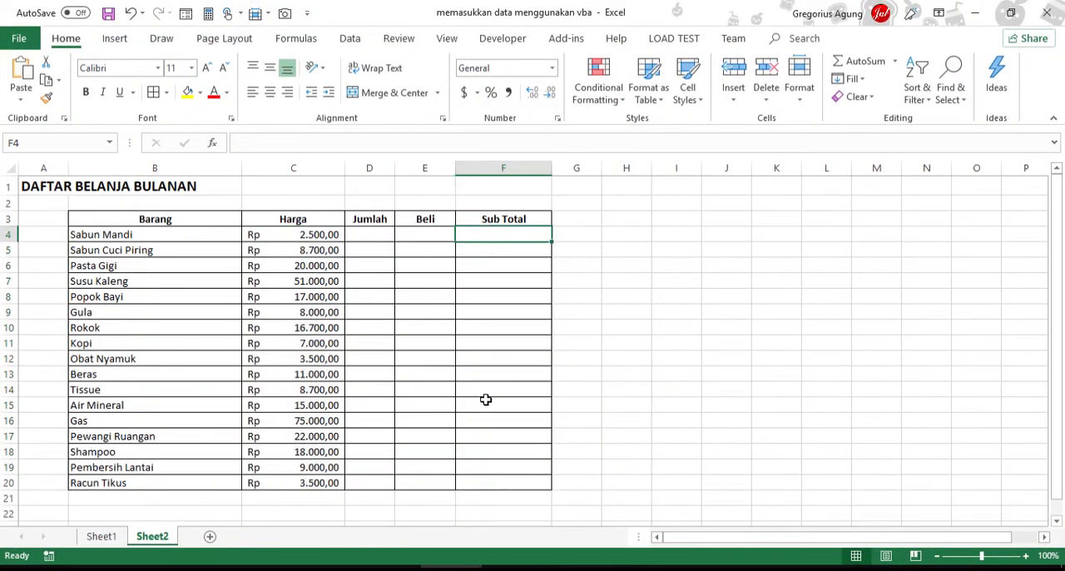
{"action": "left_click_drag", "start_coordinate": [486, 400], "coordinate": [488, 483]}
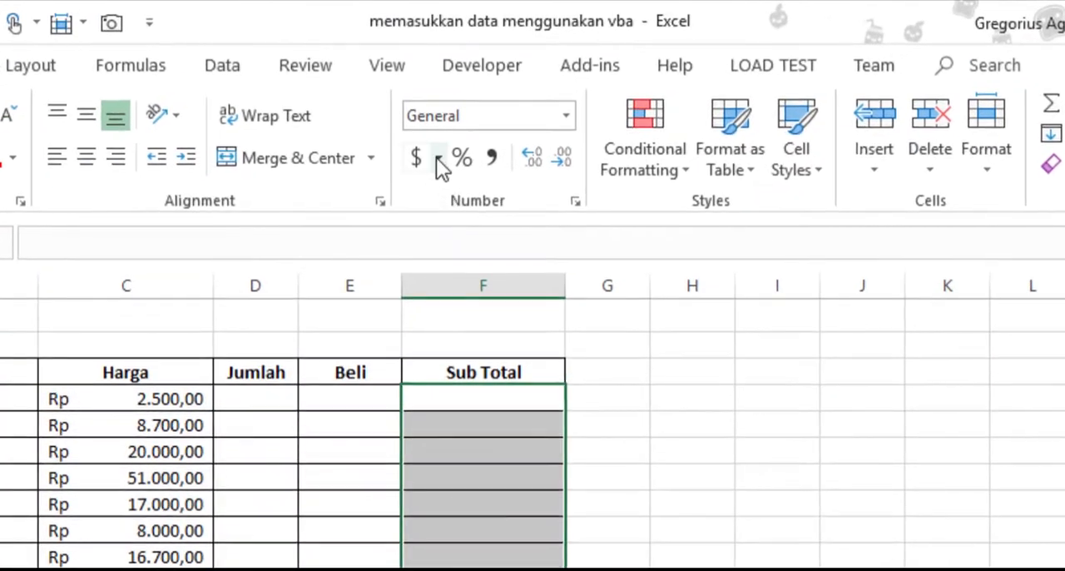
{"action": "left_click", "coordinate": [439, 158]}
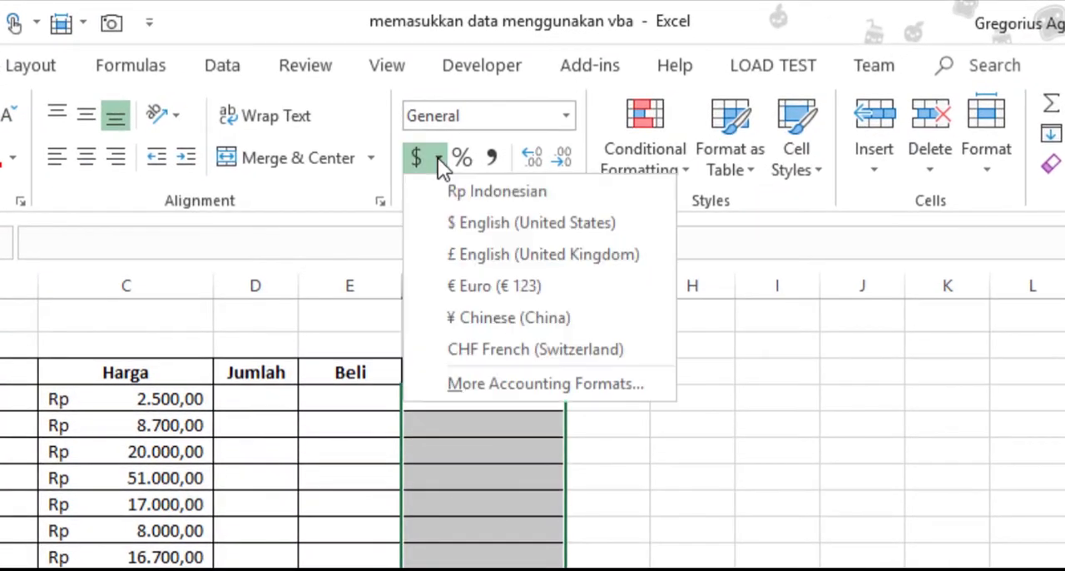
{"action": "left_click", "coordinate": [454, 193]}
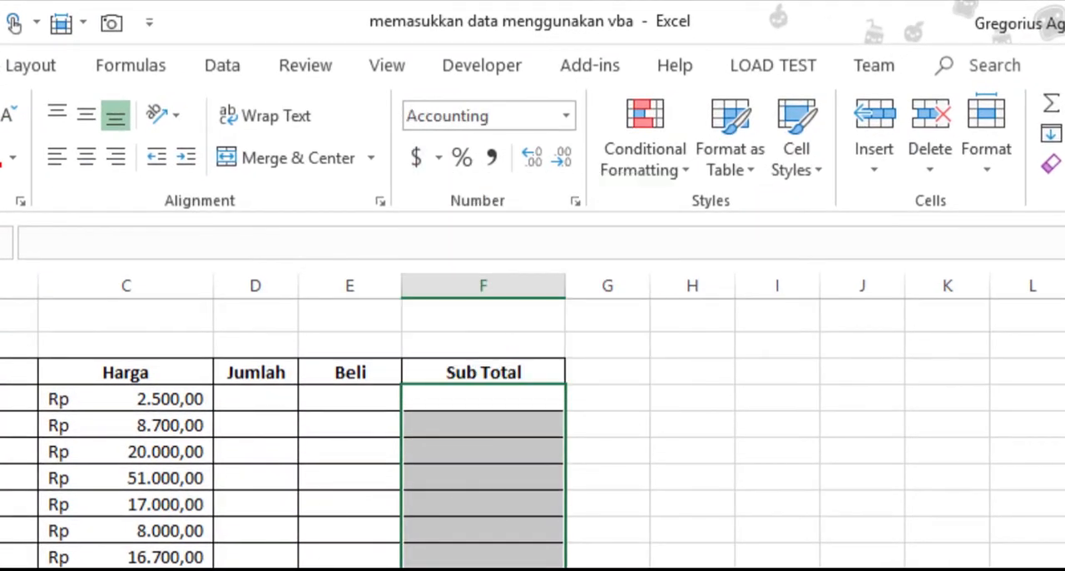
- Insert a check box form control in cell E4 of the Beli column
{"action": "left_click", "coordinate": [263, 400]}
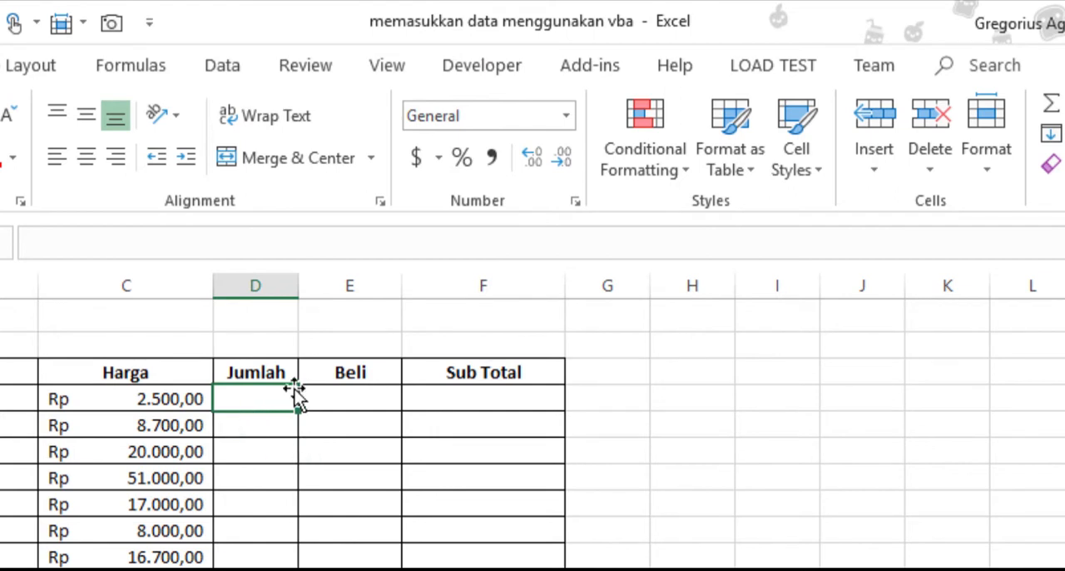
{"action": "left_click", "coordinate": [467, 60]}
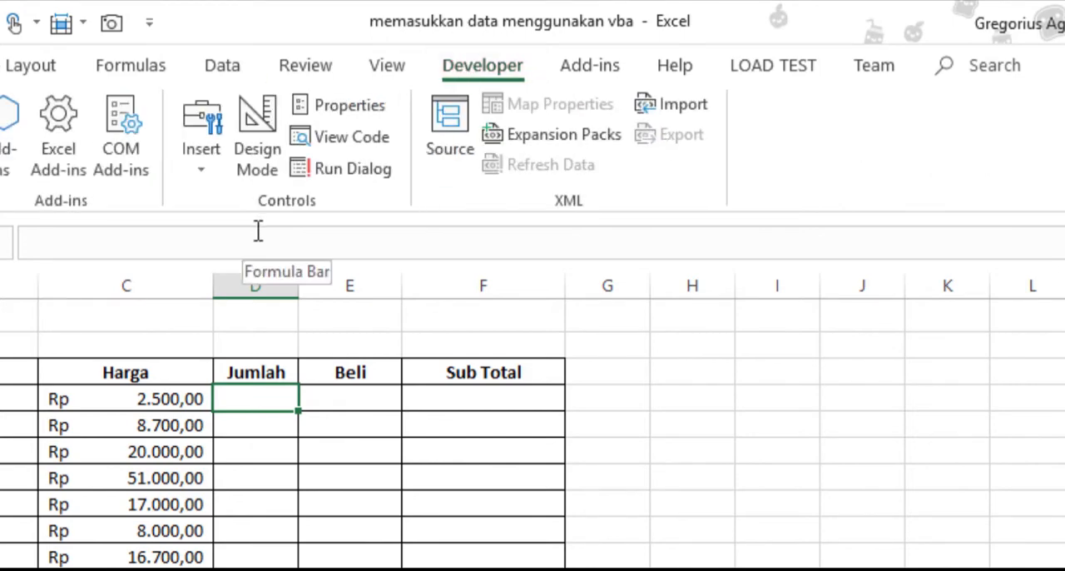
{"action": "left_click", "coordinate": [200, 170]}
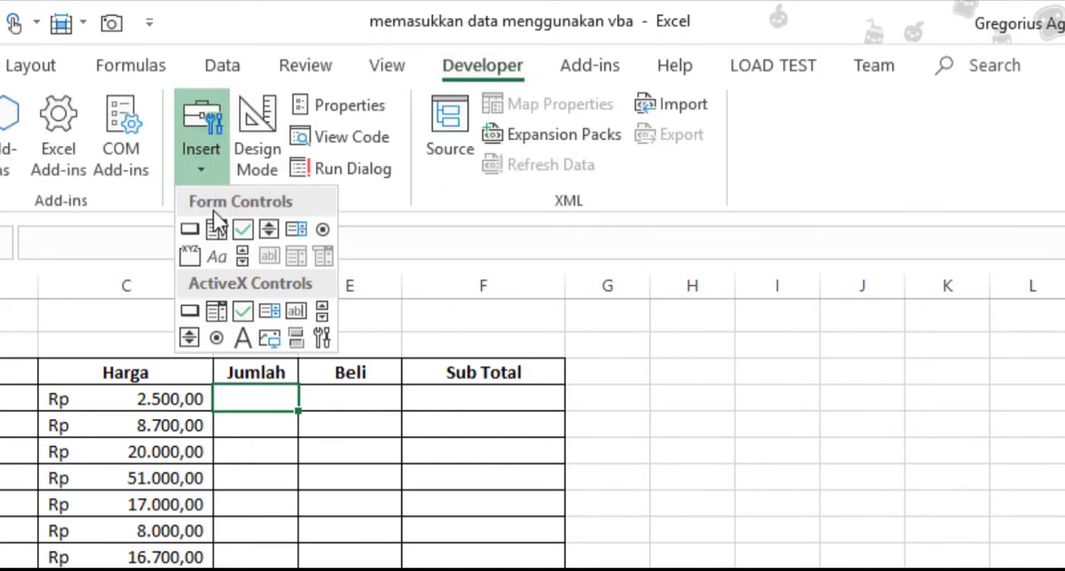
{"action": "left_click", "coordinate": [242, 230]}
{"action": "mouse_move", "coordinate": [333, 386]}
{"action": "left_mouse_down"}
{"action": "mouse_move", "coordinate": [383, 426]}
{"action": "mouse_move", "coordinate": [336, 389]}
{"action": "left_mouse_up"}
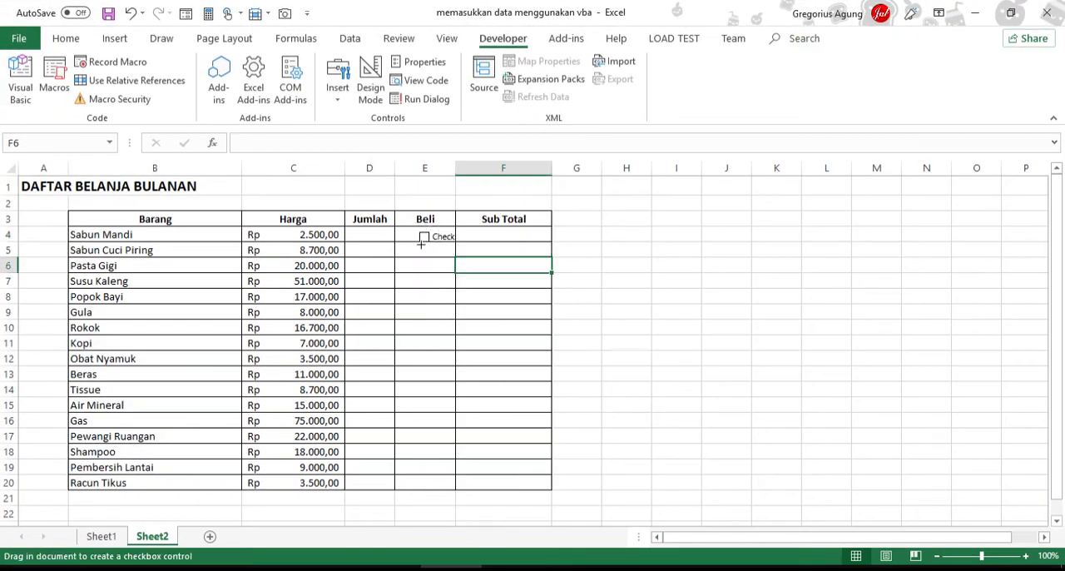
- Draw further check box form controls in the Beli column for rows 5, 6 and 7
{"action": "mouse_move", "coordinate": [421, 244]}
{"action": "left_mouse_down"}
{"action": "mouse_move", "coordinate": [455, 276]}
{"action": "mouse_move", "coordinate": [454, 258]}
{"action": "left_mouse_up"}
{"action": "left_click", "coordinate": [337, 83]}
{"action": "left_click", "coordinate": [362, 134]}
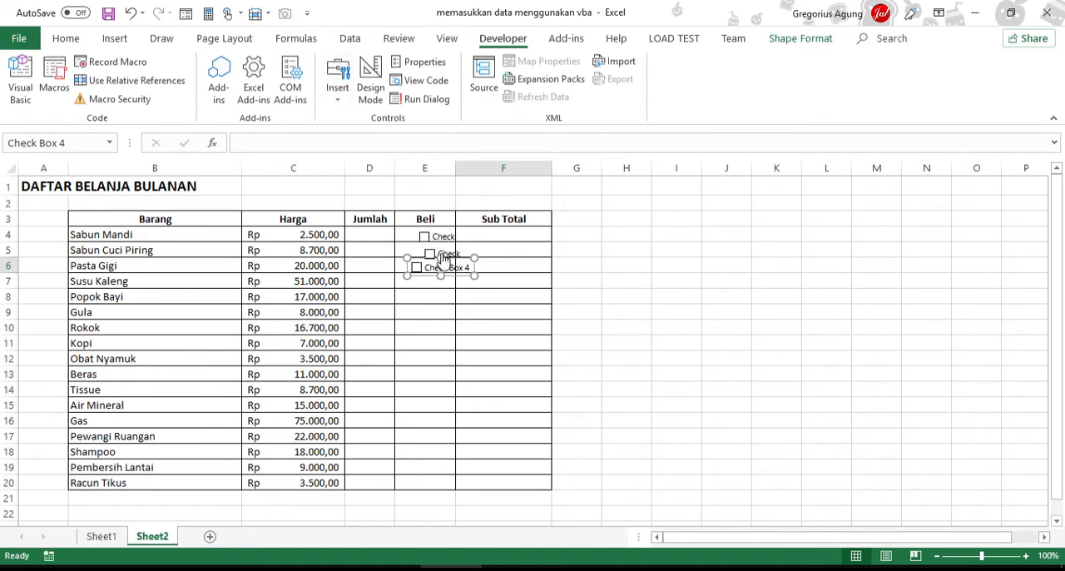
{"action": "left_click", "coordinate": [337, 83]}
{"action": "left_click", "coordinate": [362, 134]}
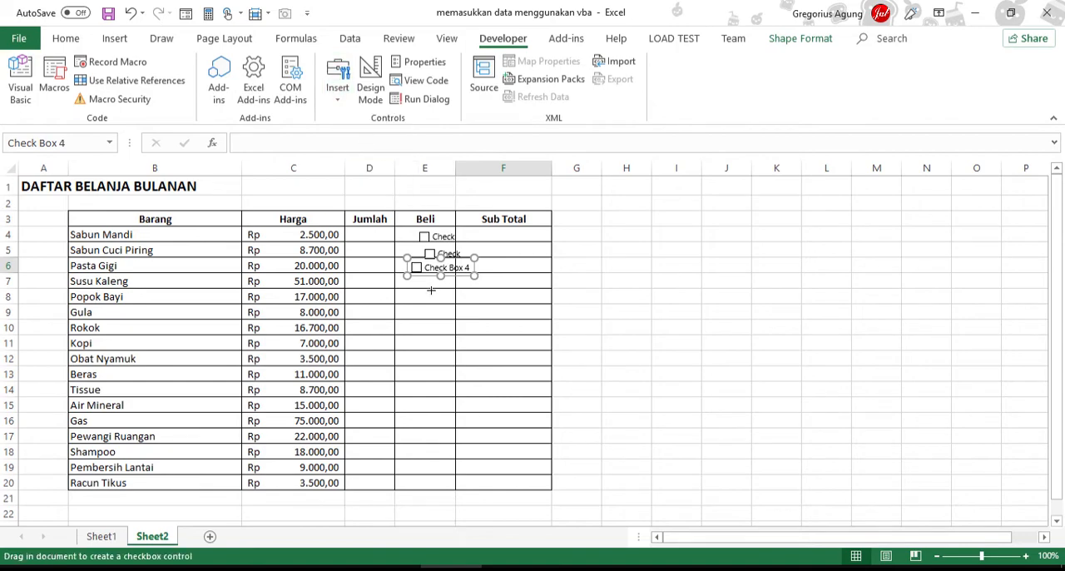
{"action": "left_click_drag", "start_coordinate": [425, 282], "coordinate": [493, 301]}
- Make rows 4 to 7 taller and shift the check boxes in rows 5 and 7 towards the left edge of column E
{"action": "left_click_drag", "start_coordinate": [12, 241], "coordinate": [25, 367]}
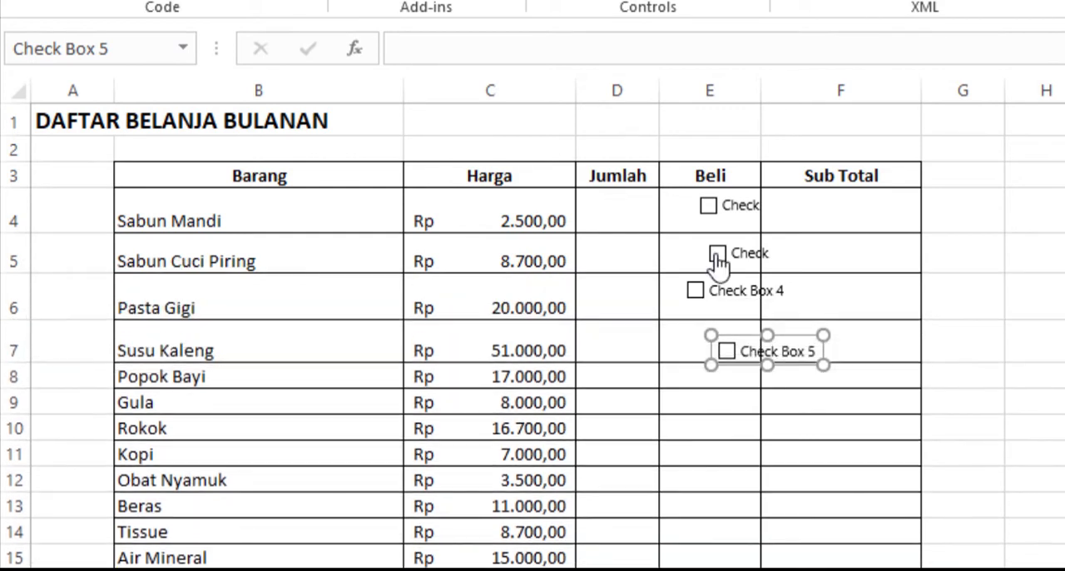
{"action": "left_click", "coordinate": [731, 252], "text": "ctrl"}
{"action": "left_click_drag", "start_coordinate": [738, 252], "coordinate": [701, 252]}
{"action": "left_click", "coordinate": [988, 290]}
- Move the Pasta Gigi check box towards the left edge of cell E6, leaving it unchecked
{"action": "left_click", "coordinate": [727, 296]}
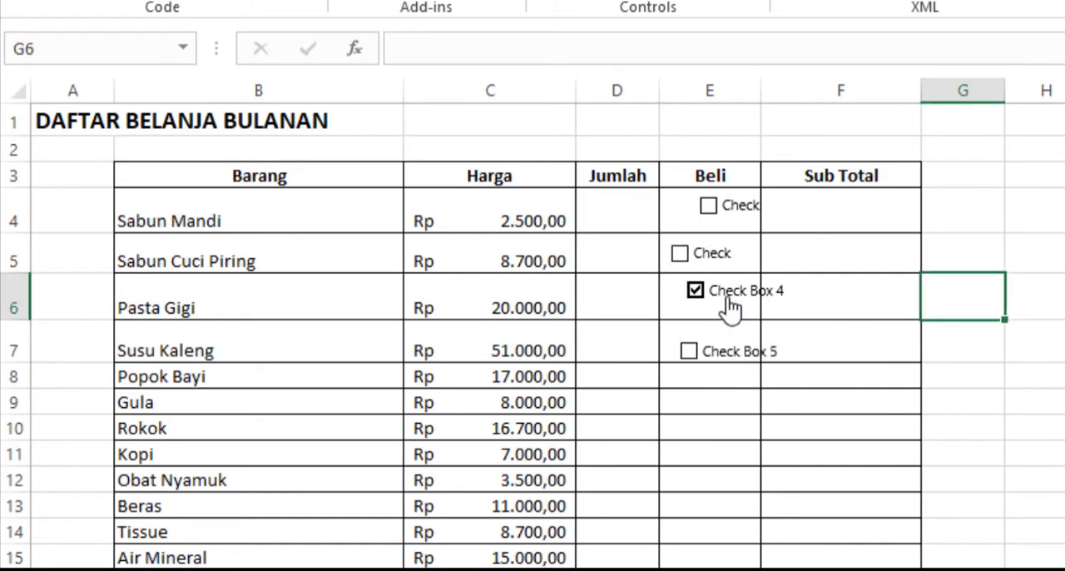
{"action": "left_click", "coordinate": [726, 295]}
{"action": "left_click", "coordinate": [726, 292], "text": "ctrl"}
{"action": "left_click", "coordinate": [728, 214], "text": "ctrl"}
{"action": "left_click_drag", "start_coordinate": [713, 301], "coordinate": [699, 307]}
- Align the Sabun Mandi and Susu Kaleng check boxes in E4 and E7 with the other check boxes in the column
{"action": "left_click", "coordinate": [743, 219]}
{"action": "left_click", "coordinate": [723, 216]}
{"action": "left_click", "coordinate": [721, 217]}
{"action": "left_click", "coordinate": [715, 220], "text": "ctrl"}
{"action": "left_click_drag", "start_coordinate": [712, 225], "coordinate": [698, 225]}
{"action": "left_click", "coordinate": [1029, 342]}
{"action": "left_click", "coordinate": [751, 348], "text": "ctrl"}
{"action": "left_click_drag", "start_coordinate": [711, 333], "coordinate": [701, 325]}
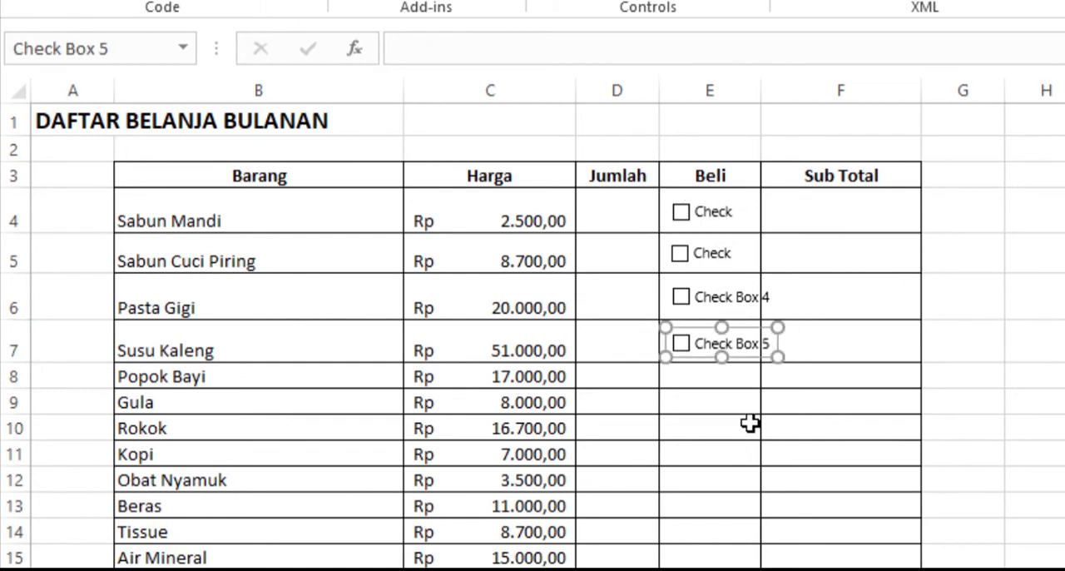
{"action": "left_click", "coordinate": [1029, 342]}
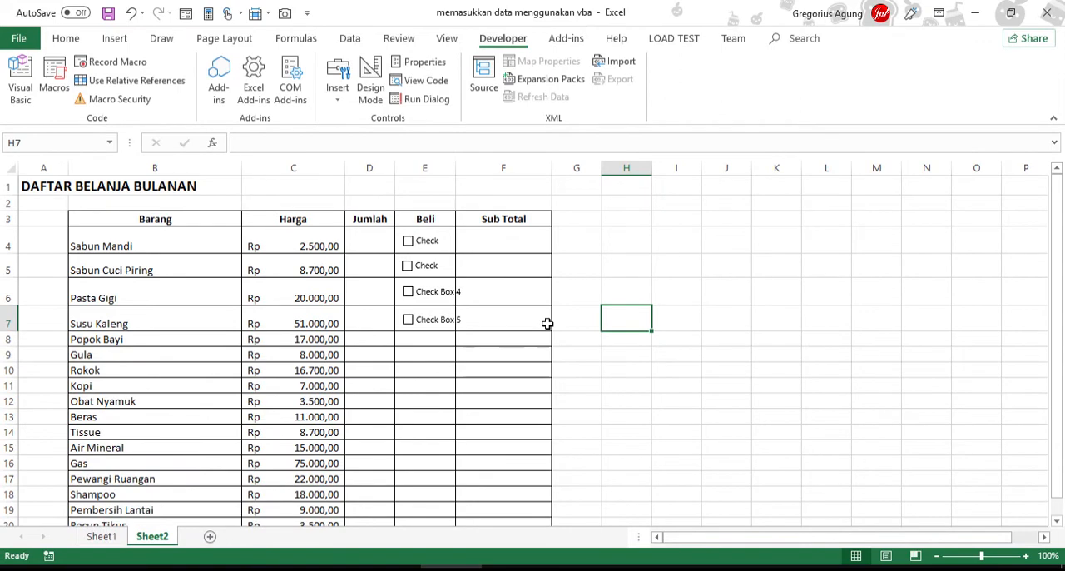
- Add two more check box form controls in the Beli column below the Susu Kaleng row
{"action": "left_click", "coordinate": [338, 98]}
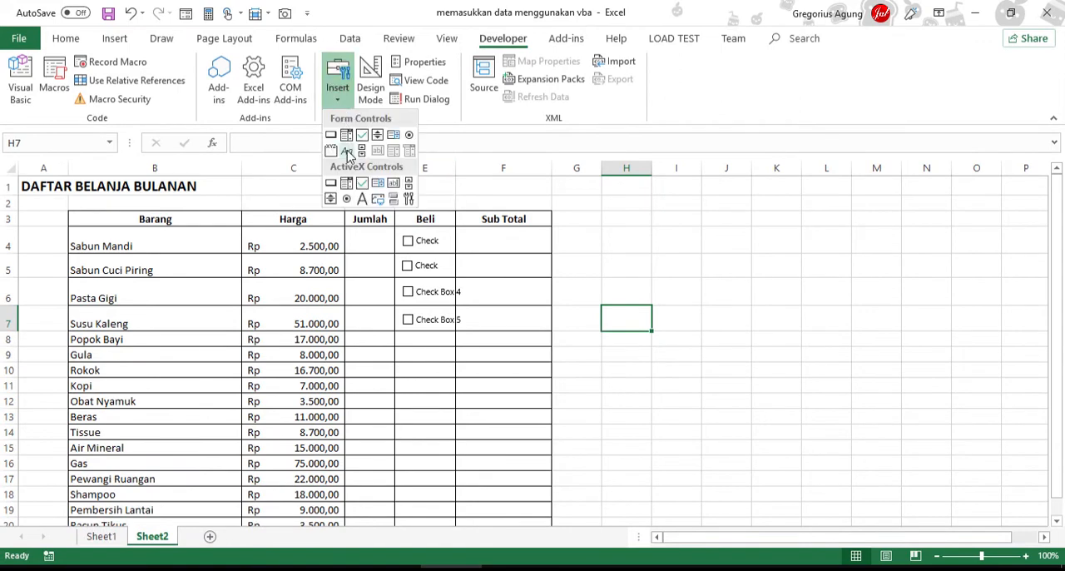
{"action": "left_click", "coordinate": [362, 135]}
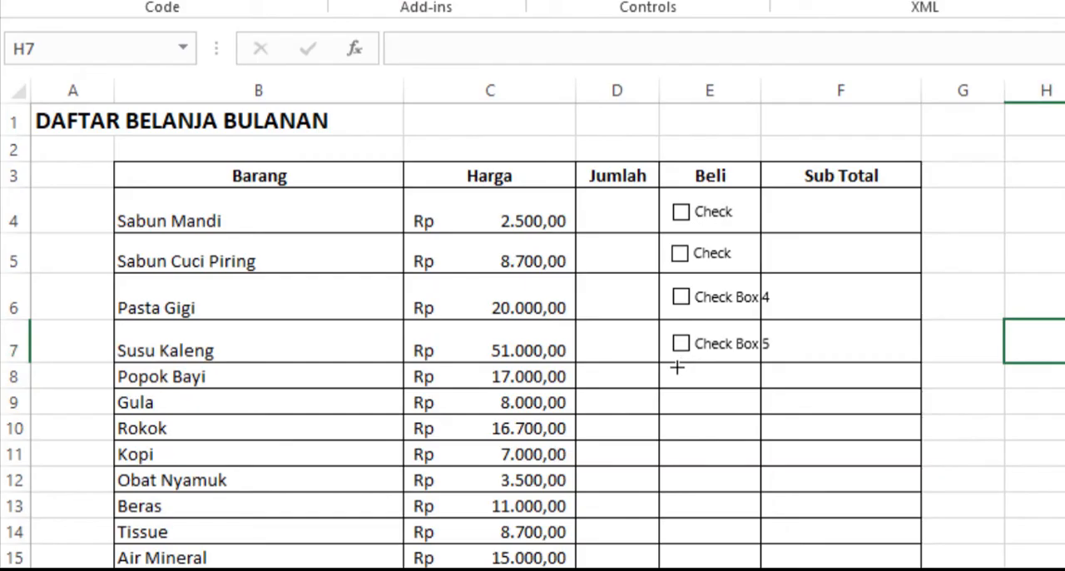
{"action": "left_click_drag", "start_coordinate": [677, 367], "coordinate": [815, 460]}
{"action": "left_click", "coordinate": [564, 1]}
{"action": "left_click", "coordinate": [603, 35]}
{"action": "left_click", "coordinate": [1064, 454]}
- Increase the heights of rows 8 to 19 to make room for check boxes
{"action": "left_click_drag", "start_coordinate": [20, 387], "coordinate": [15, 444]}
{"action": "left_click_drag", "start_coordinate": [25, 497], "coordinate": [27, 517]}
{"action": "scroll", "coordinate": [27, 516], "scroll_direction": "down", "scroll_amount": 1}
{"action": "left_click_drag", "start_coordinate": [17, 387], "coordinate": [16, 405]}
{"action": "left_click_drag", "start_coordinate": [15, 480], "coordinate": [22, 542]}
{"action": "scroll", "coordinate": [23, 541], "scroll_direction": "down", "scroll_amount": 2}
{"action": "left_click_drag", "start_coordinate": [18, 309], "coordinate": [29, 480]}
{"action": "left_click_drag", "start_coordinate": [28, 503], "coordinate": [25, 559]}
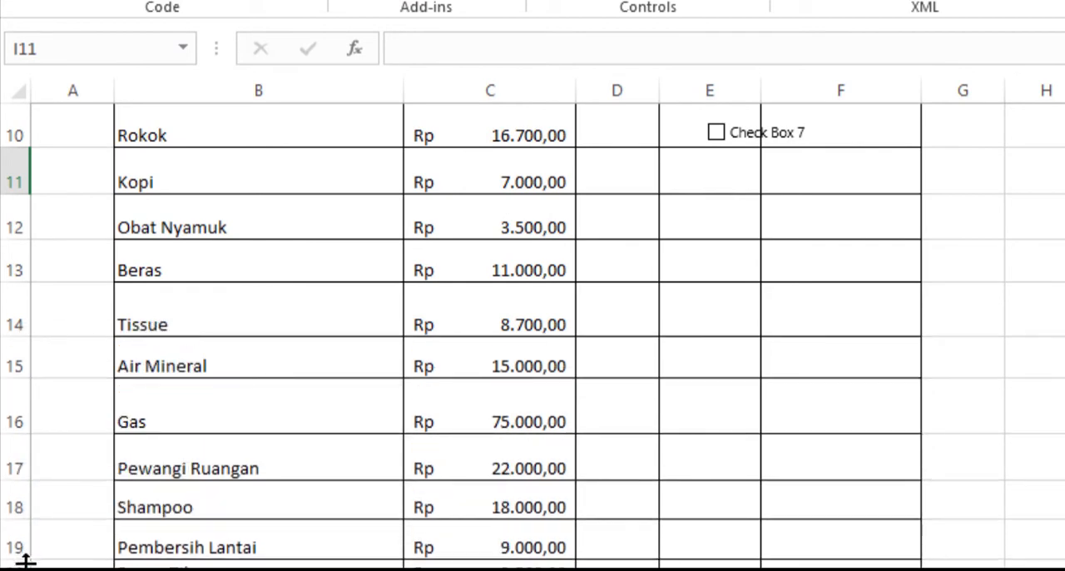
- Position the two newest check boxes in cells E8 and E9, aligned with those above
{"action": "scroll", "coordinate": [998, 338], "scroll_direction": "up", "scroll_amount": 1}
{"action": "left_click", "coordinate": [721, 179]}
{"action": "left_click", "coordinate": [714, 178], "text": "ctrl"}
{"action": "left_click_drag", "start_coordinate": [699, 182], "coordinate": [691, 179]}
{"action": "left_click", "coordinate": [718, 239], "text": "ctrl"}
{"action": "left_click", "coordinate": [848, 201]}
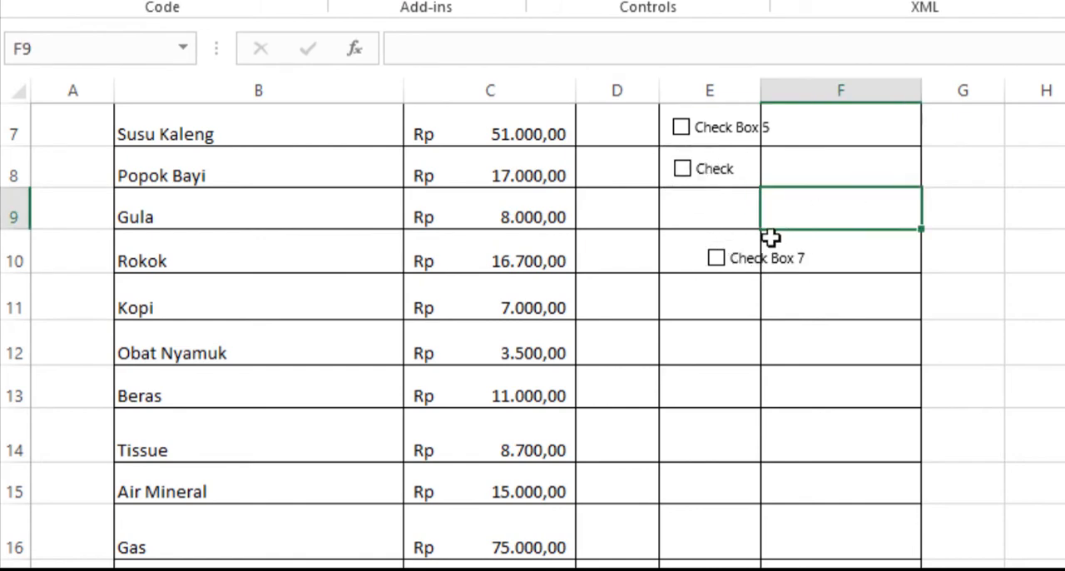
{"action": "left_click_drag", "start_coordinate": [771, 238], "coordinate": [704, 205]}
- Insert a check box form control in cell E10 for the Rokok row
{"action": "scroll", "coordinate": [704, 205], "scroll_direction": "up", "scroll_amount": 1}
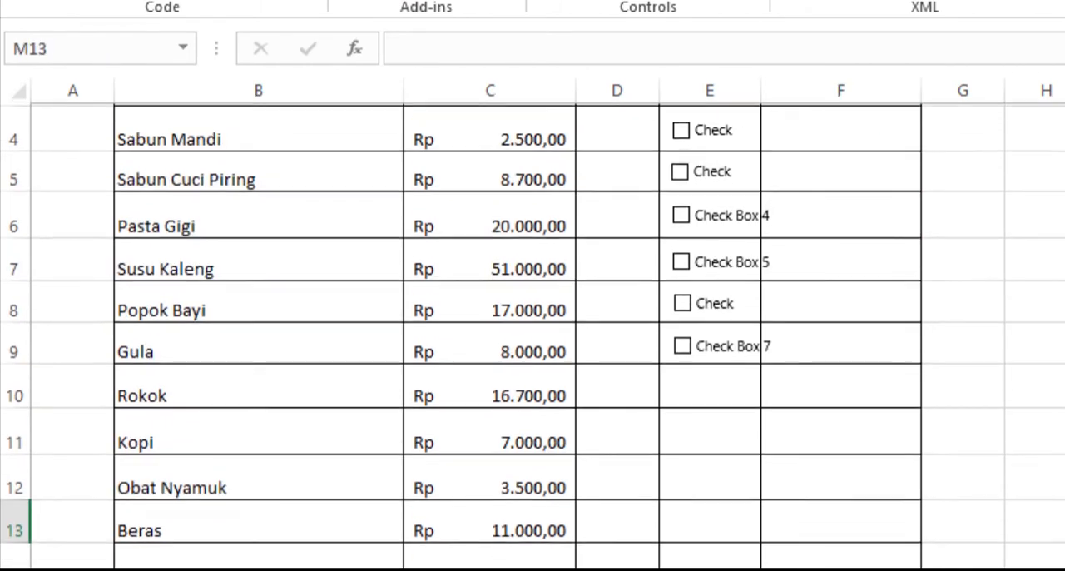
{"action": "scroll", "coordinate": [704, 205], "scroll_direction": "up", "scroll_amount": 1}
{"action": "left_click", "coordinate": [560, 2]}
{"action": "left_click", "coordinate": [602, 32]}
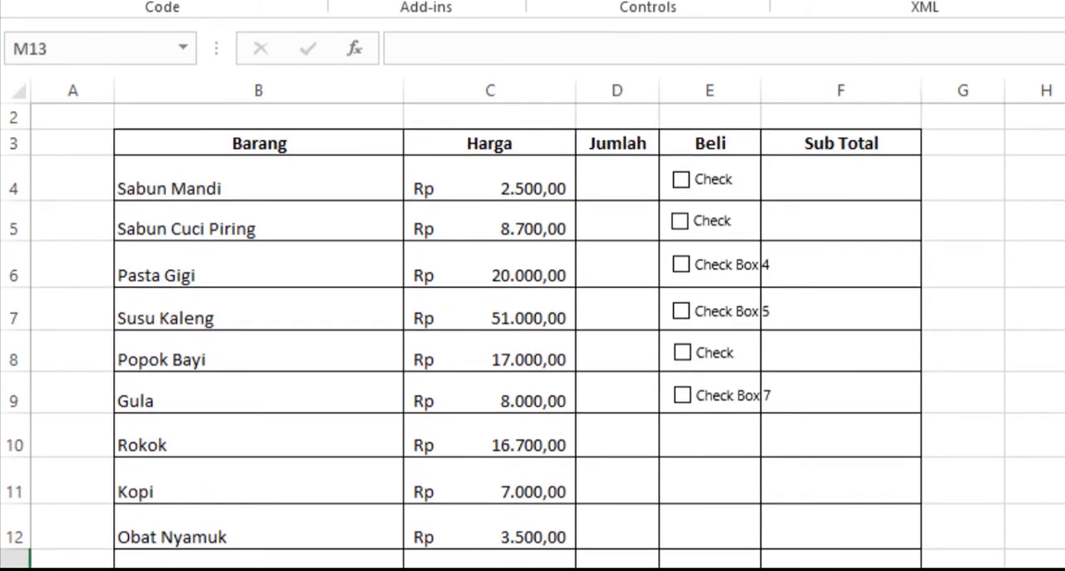
{"action": "left_click", "coordinate": [689, 433]}
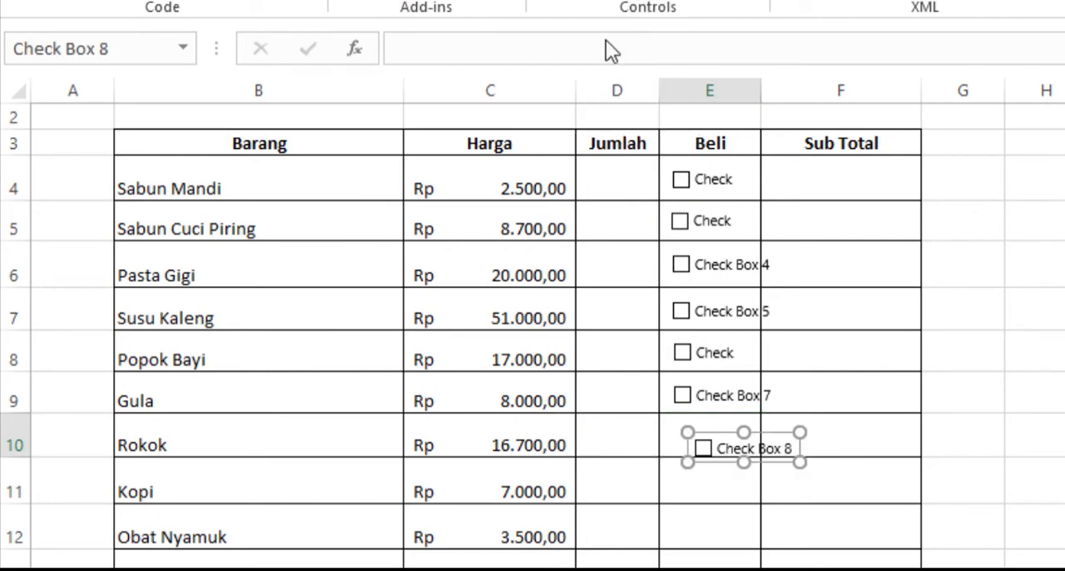
- Duplicate the newest check box for the Kopi row in the Beli column
{"action": "key", "text": "ctrl+d"}
{"action": "left_click", "coordinate": [565, 4]}
{"action": "left_click", "coordinate": [630, 115]}
{"action": "left_click", "coordinate": [712, 536]}
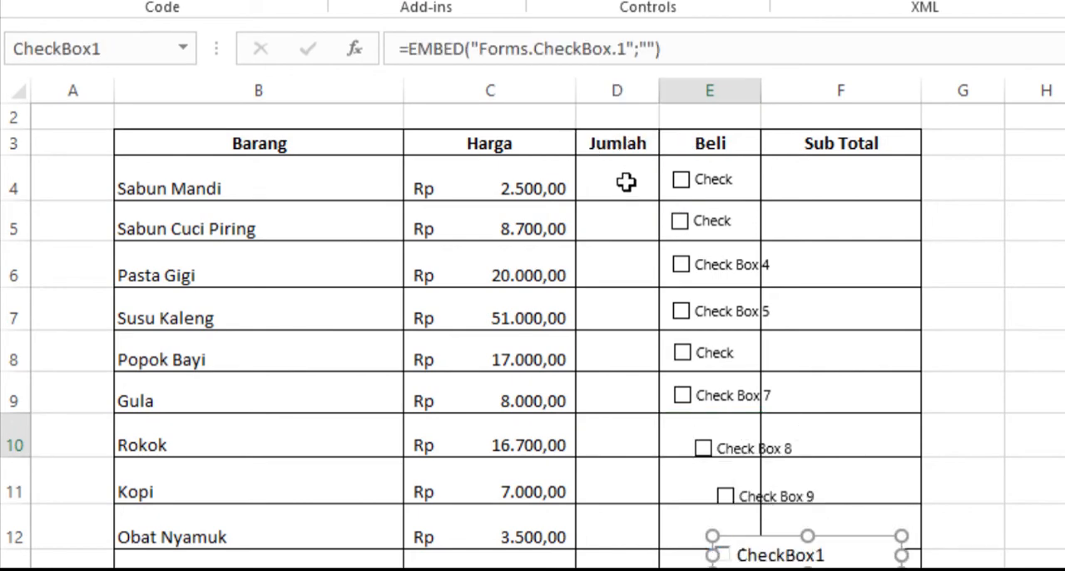
{"action": "key", "text": "Escape"}
{"action": "scroll", "coordinate": [724, 395], "scroll_direction": "down", "scroll_amount": 2}
{"action": "left_click", "coordinate": [770, 349]}
{"action": "key", "text": "Delete"}
- Insert two check box form controls in the Beli column, near the Obat Nyamuk and Tissue rows
{"action": "left_click", "coordinate": [565, 4]}
{"action": "left_click", "coordinate": [601, 33]}
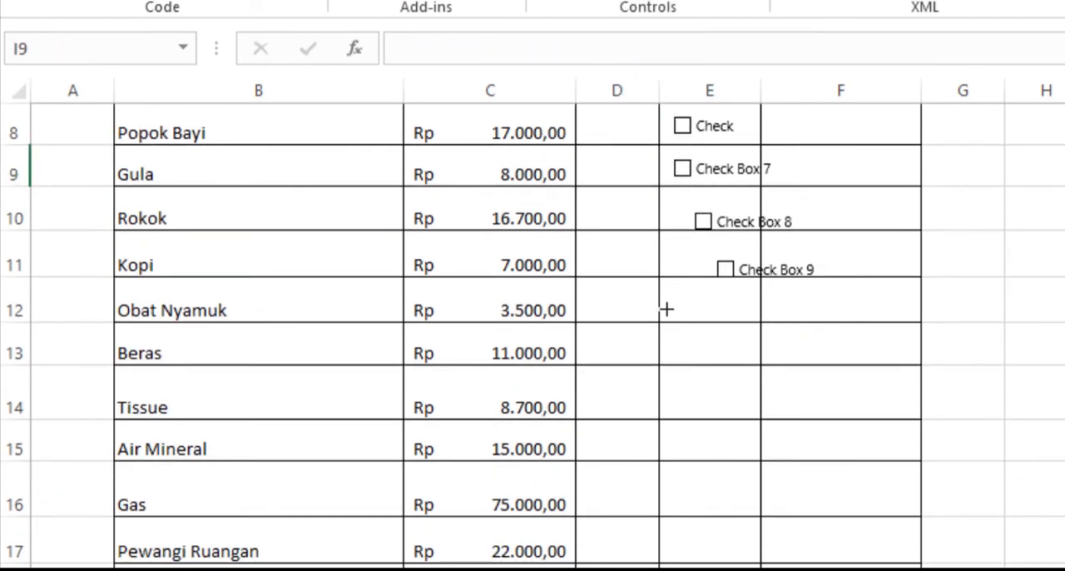
{"action": "left_click", "coordinate": [666, 309]}
{"action": "left_click", "coordinate": [565, 4]}
{"action": "left_click", "coordinate": [602, 33]}
{"action": "left_click", "coordinate": [684, 394]}
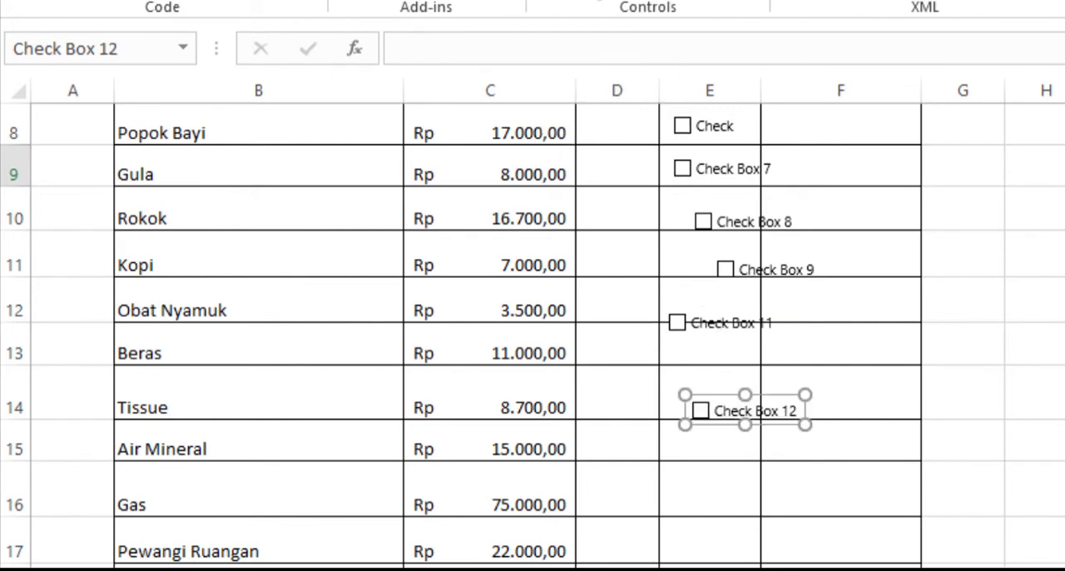
- Insert two more check box form controls in the Beli column, one near the Gas row and one below Pewangi Ruangan
{"action": "left_click", "coordinate": [565, 4]}
{"action": "left_click", "coordinate": [601, 33]}
{"action": "left_click", "coordinate": [706, 489]}
{"action": "left_click", "coordinate": [565, 4]}
{"action": "left_click", "coordinate": [601, 34]}
{"action": "left_click", "coordinate": [713, 565]}
{"action": "left_click", "coordinate": [1050, 300]}
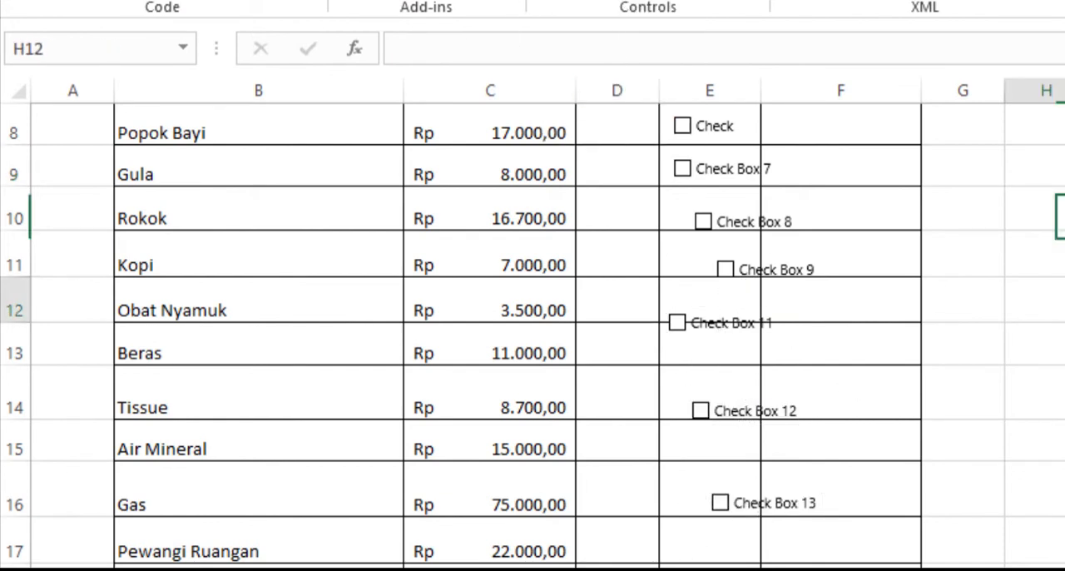
- Move the check boxes for Rokok, Kopi and Obat Nyamuk into cells E10, E11 and E12, aligned with those above
{"action": "left_click", "coordinate": [736, 223]}
{"action": "left_click", "coordinate": [736, 221], "text": "ctrl"}
{"action": "left_click_drag", "start_coordinate": [734, 217], "coordinate": [715, 206]}
{"action": "left_click", "coordinate": [740, 266], "text": "ctrl"}
{"action": "left_click_drag", "start_coordinate": [740, 267], "coordinate": [708, 243]}
{"action": "left_click", "coordinate": [1064, 299]}
{"action": "left_click", "coordinate": [751, 265], "text": "ctrl"}
{"action": "left_click", "coordinate": [1034, 93]}
{"action": "left_click", "coordinate": [724, 316], "text": "ctrl"}
{"action": "left_click_drag", "start_coordinate": [699, 305], "coordinate": [707, 285]}
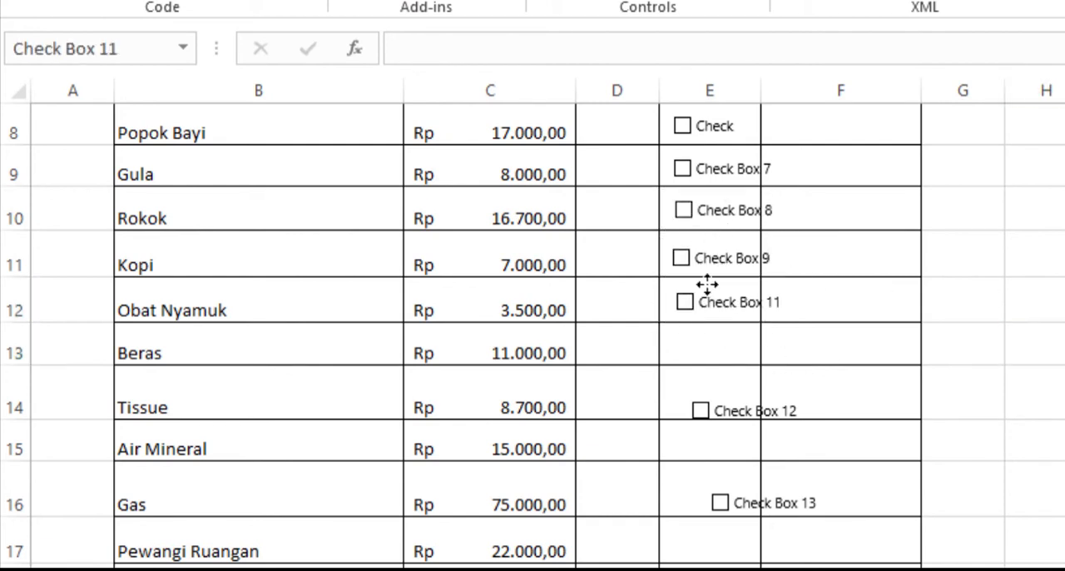
- Move the three lowest check boxes into cells E13, E14 and E15 for Beras, Tissue and Air Mineral, aligned with the column
{"action": "left_click", "coordinate": [735, 397], "text": "ctrl"}
{"action": "left_click_drag", "start_coordinate": [733, 394], "coordinate": [711, 330]}
{"action": "left_click", "coordinate": [16, 344]}
{"action": "left_click", "coordinate": [734, 400], "text": "ctrl"}
{"action": "left_click", "coordinate": [957, 442]}
{"action": "left_click", "coordinate": [768, 512], "text": "ctrl"}
{"action": "left_click_drag", "start_coordinate": [735, 487], "coordinate": [699, 377]}
{"action": "left_click", "coordinate": [1032, 541]}
{"action": "left_click", "coordinate": [749, 569], "text": "ctrl"}
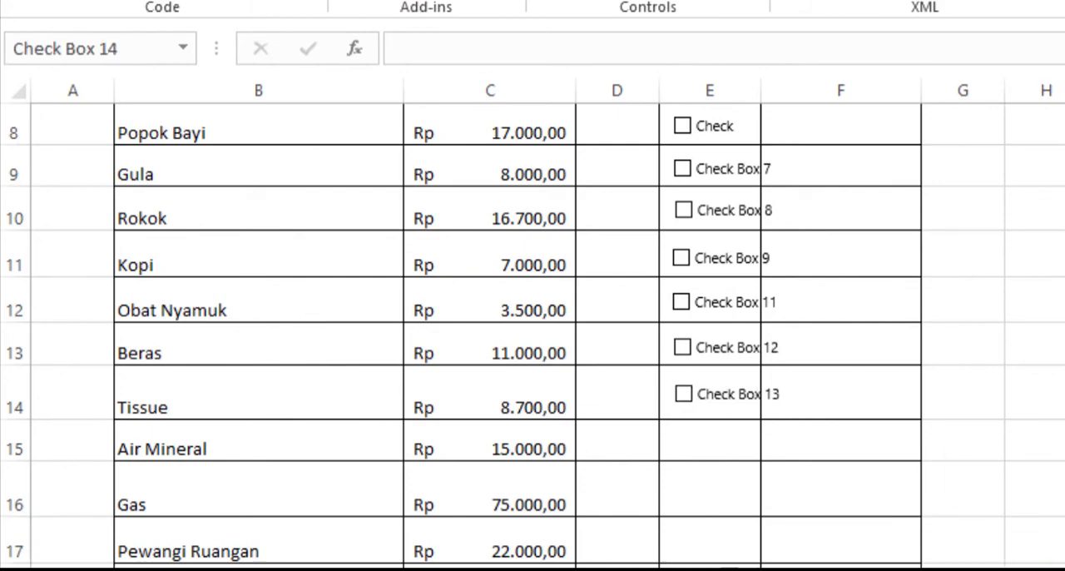
{"action": "left_click_drag", "start_coordinate": [749, 569], "coordinate": [724, 443]}
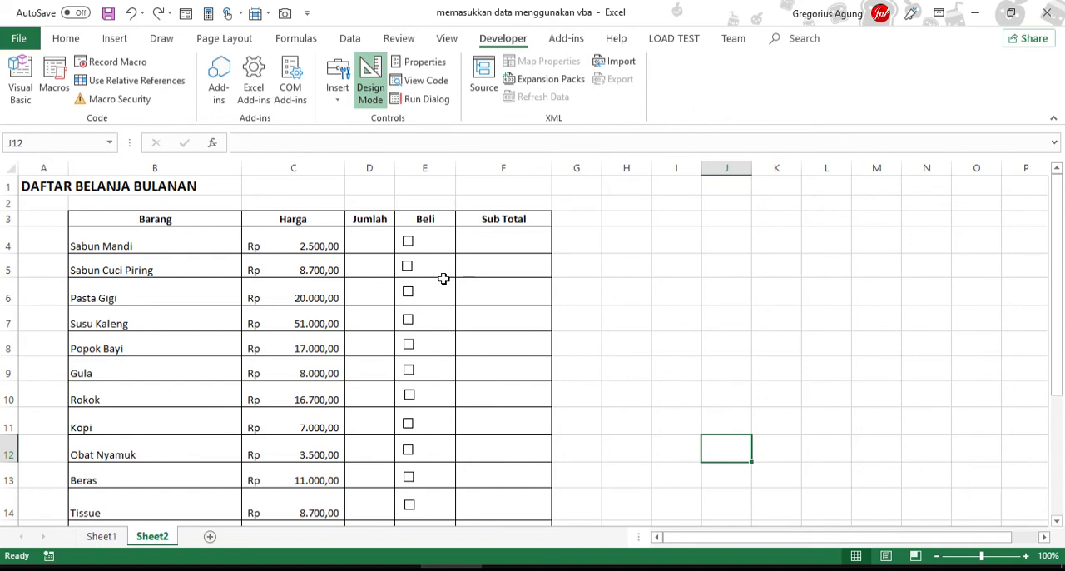
- Link the Sabun Mandi check box to cell H4 with the formula =$H$4
{"action": "left_click", "coordinate": [444, 278]}
{"action": "left_click", "coordinate": [433, 141]}
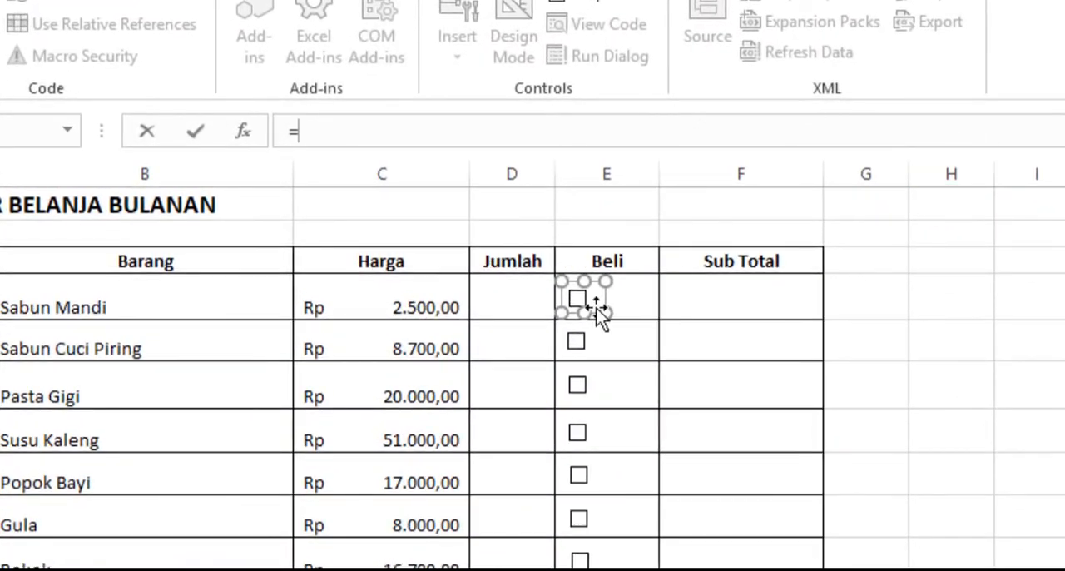
{"action": "left_click", "coordinate": [962, 292]}
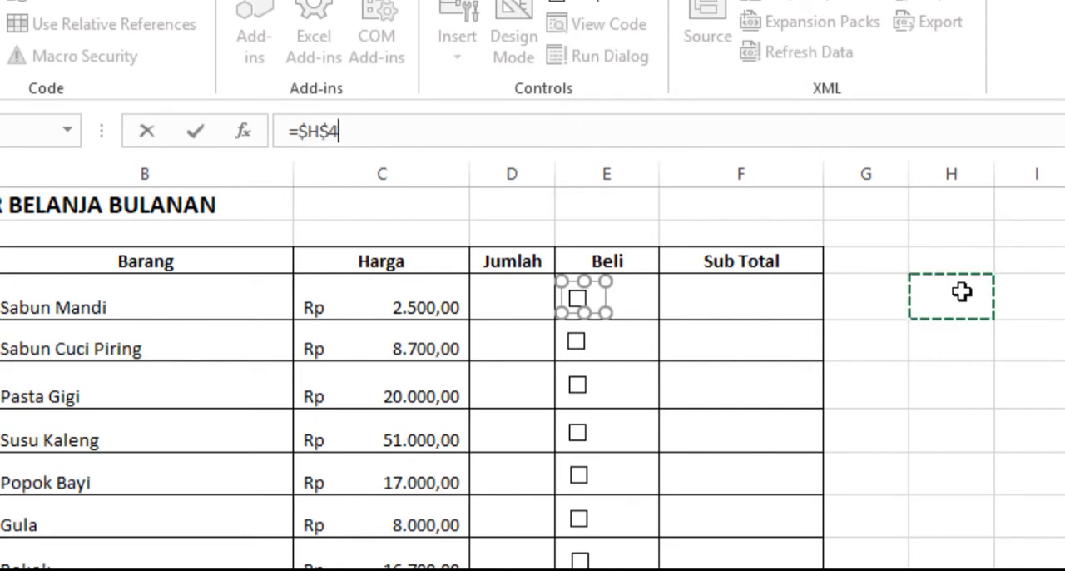
{"action": "key", "text": "Return"}
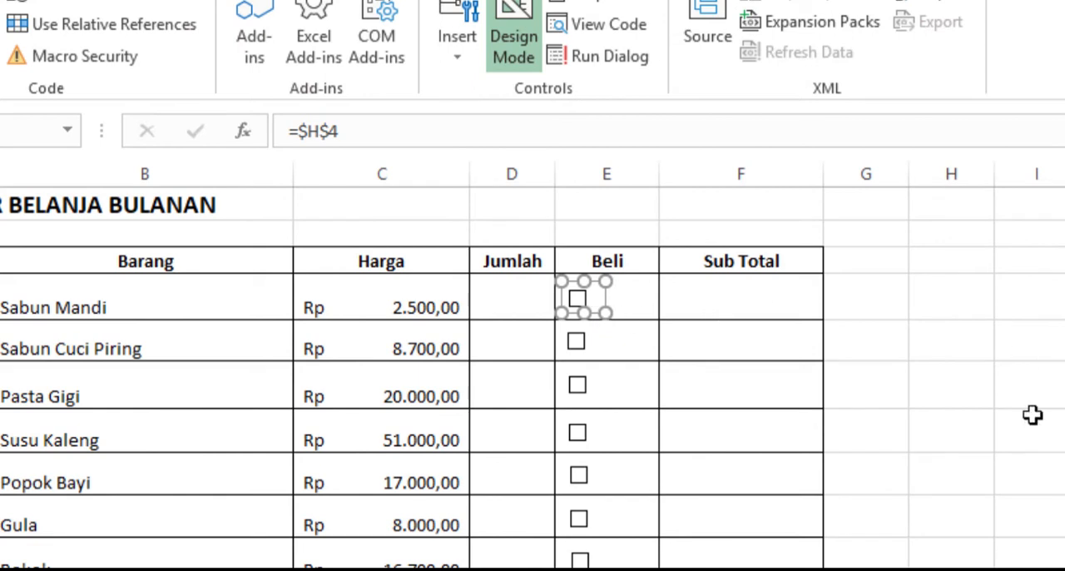
- Tick and untick the Sabun Mandi check box to test its link to cell H4
{"action": "left_click", "coordinate": [986, 470]}
{"action": "left_click", "coordinate": [579, 301]}
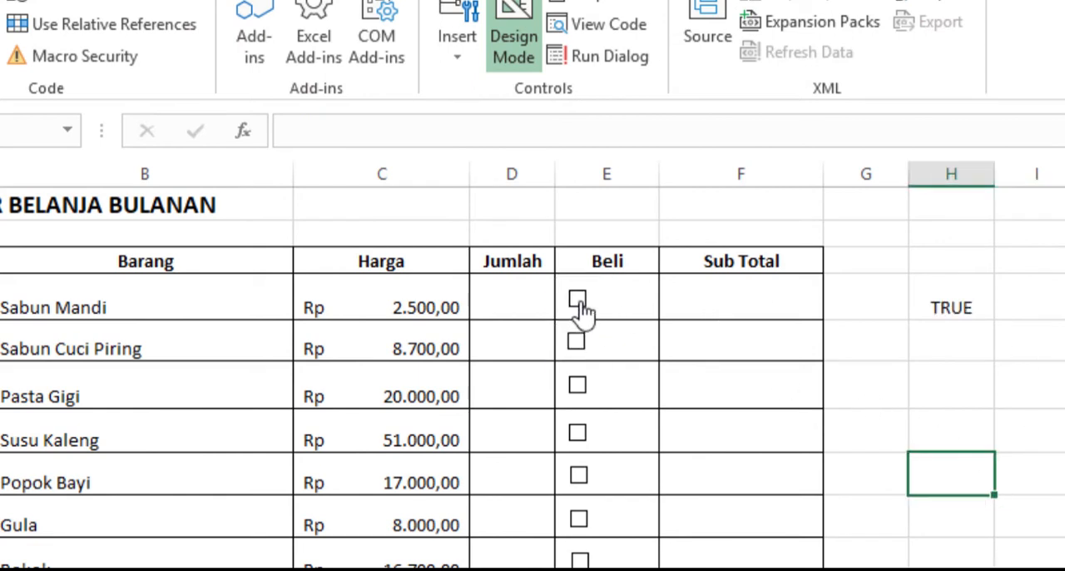
{"action": "left_click", "coordinate": [579, 301]}
{"action": "left_click", "coordinate": [579, 302]}
{"action": "left_click", "coordinate": [581, 304]}
- Link the Sabun Cuci Piring check box to cell H5 with the formula =$H$5
{"action": "left_click", "coordinate": [602, 356]}
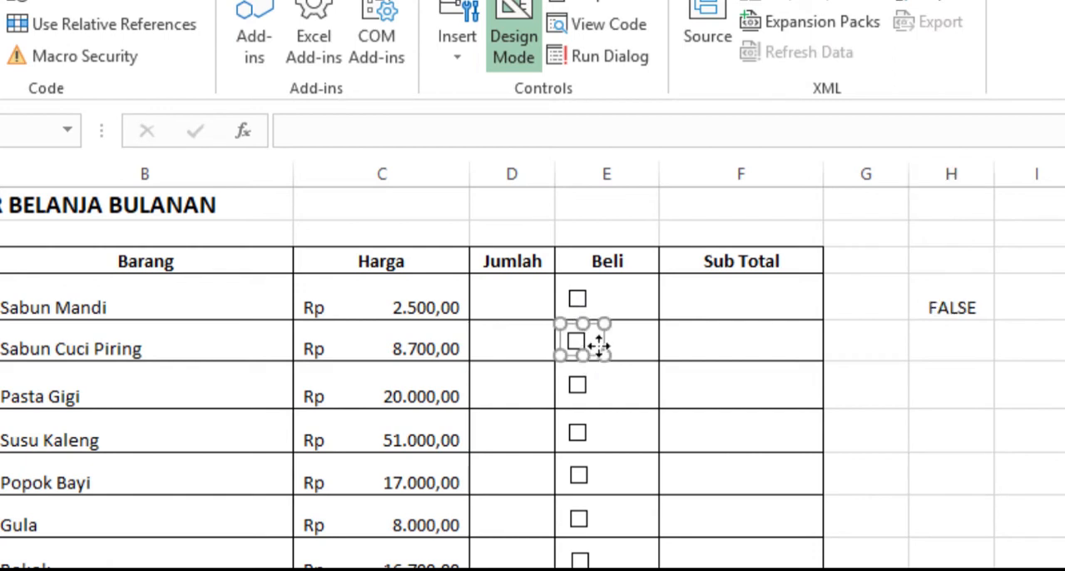
{"action": "left_click", "coordinate": [528, 129]}
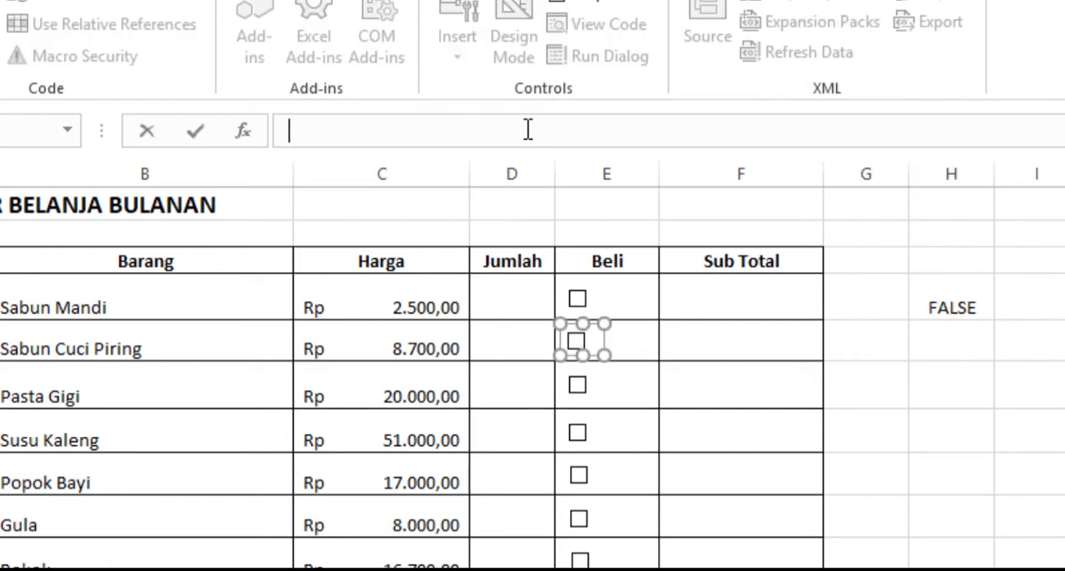
{"action": "type", "text": "="}
{"action": "left_click", "coordinate": [972, 335]}
{"action": "key", "text": "Return"}
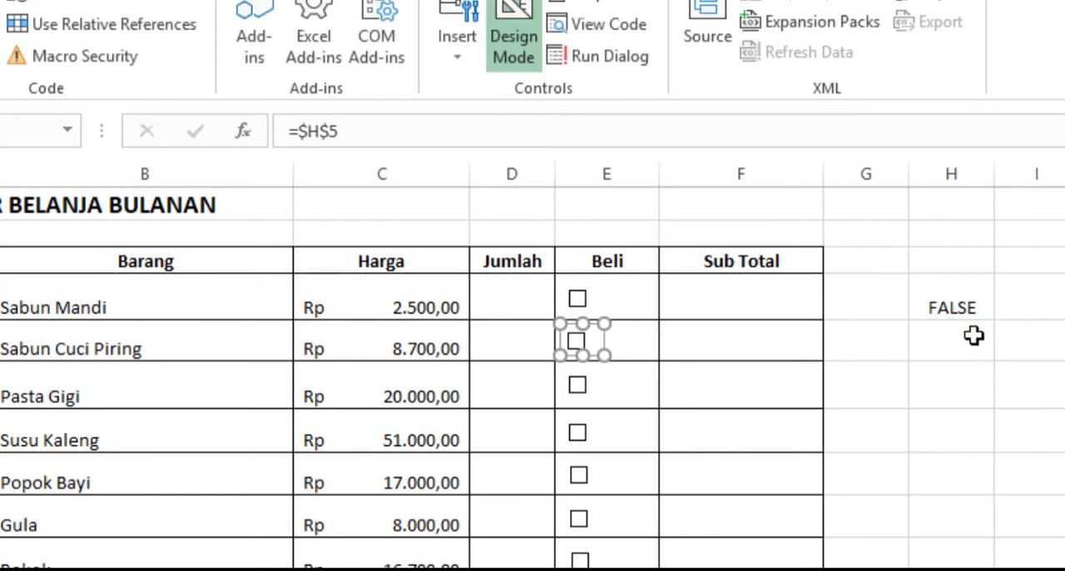
- Link the Pasta Gigi check box to cell H6 with the formula =$H$6
{"action": "left_click", "coordinate": [618, 397]}
{"action": "left_click", "coordinate": [1023, 428]}
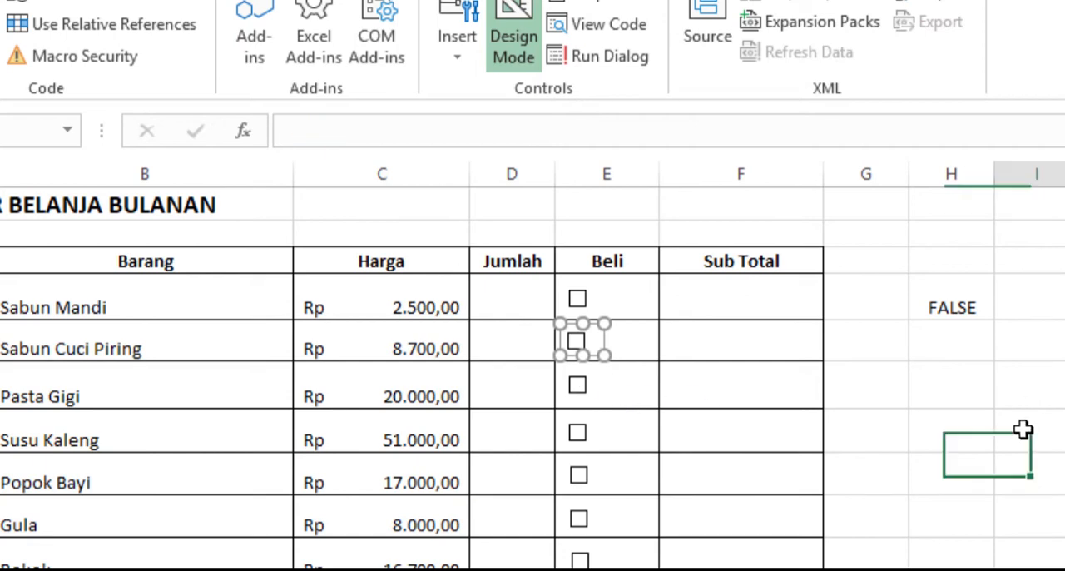
{"action": "left_click", "coordinate": [592, 400], "text": "ctrl"}
{"action": "left_click", "coordinate": [587, 384], "text": "ctrl"}
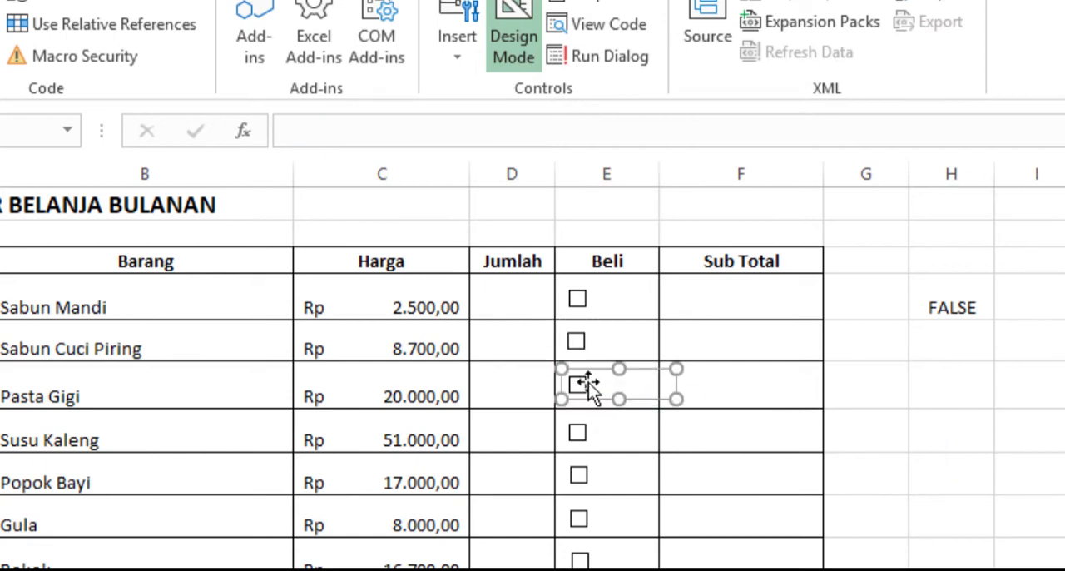
{"action": "left_click", "coordinate": [503, 130]}
{"action": "type", "text": "="}
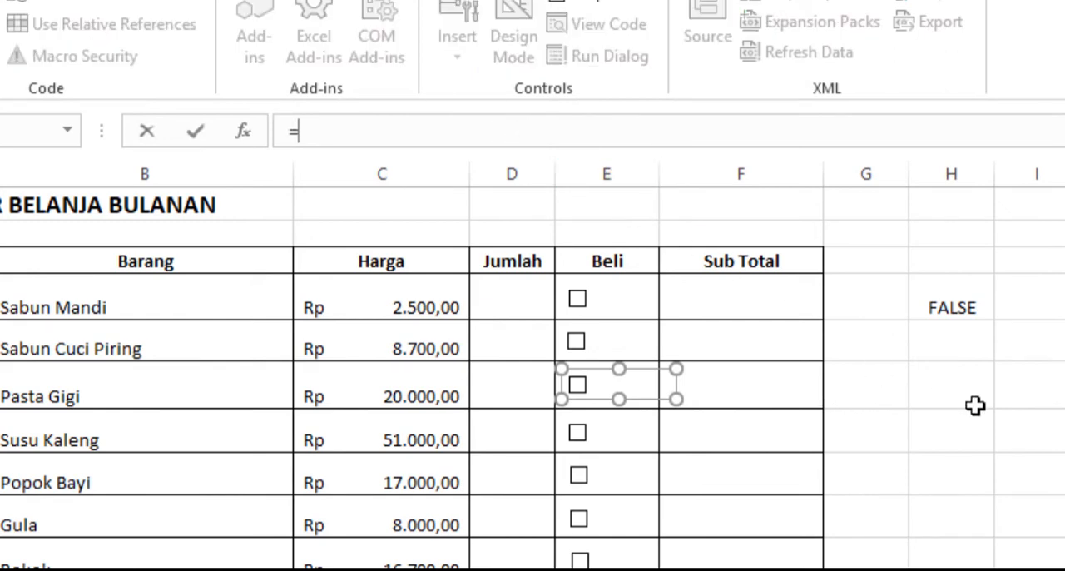
{"action": "left_click", "coordinate": [942, 380]}
{"action": "key", "text": "Return"}
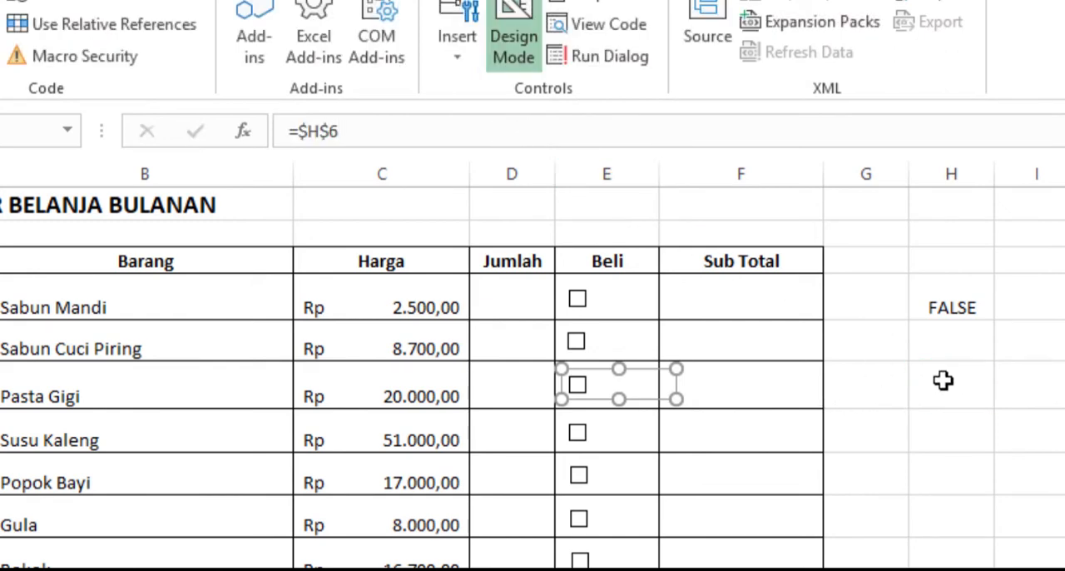
{"action": "left_click", "coordinate": [1050, 548]}
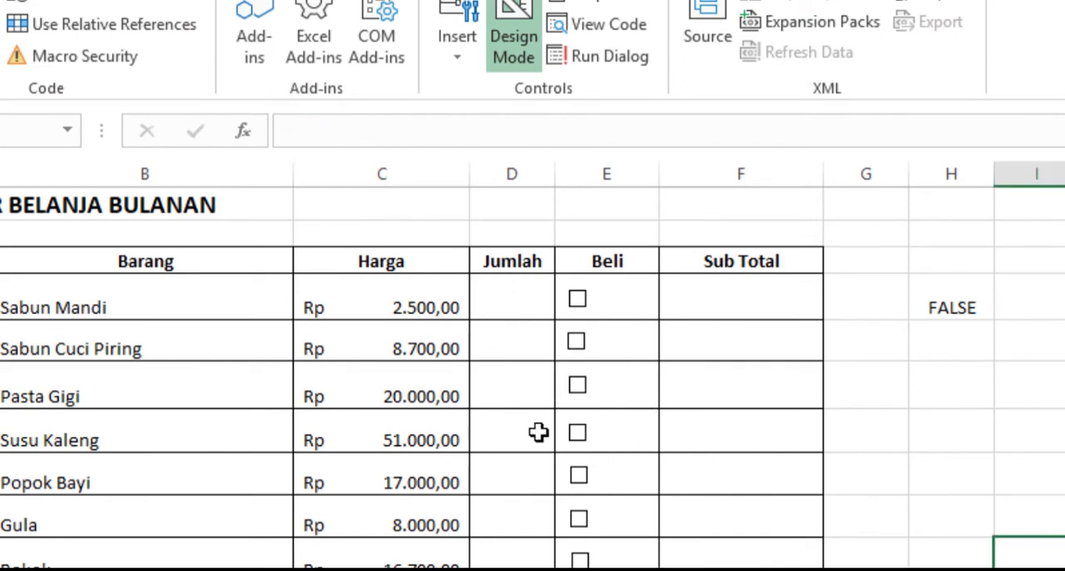
- Link the remaining check boxes from Susu Kaleng to Racun Tikus to the column H cells of their rows, H7 to H20
{"action": "left_click", "coordinate": [595, 433]}
{"action": "scroll", "coordinate": [944, 442], "scroll_direction": "down", "scroll_amount": 3}
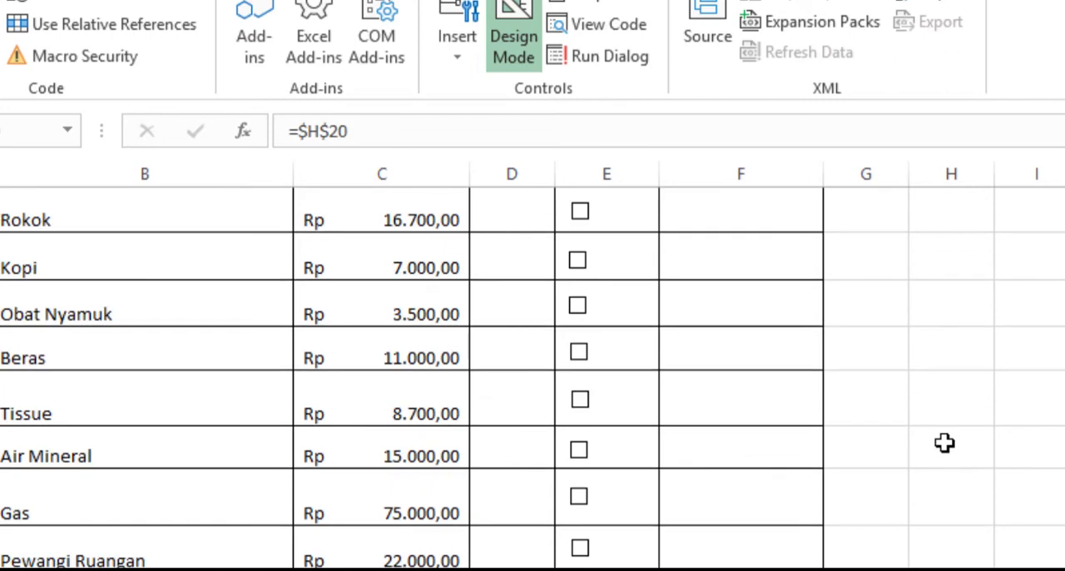
{"action": "scroll", "coordinate": [938, 456], "scroll_direction": "up", "scroll_amount": 3}
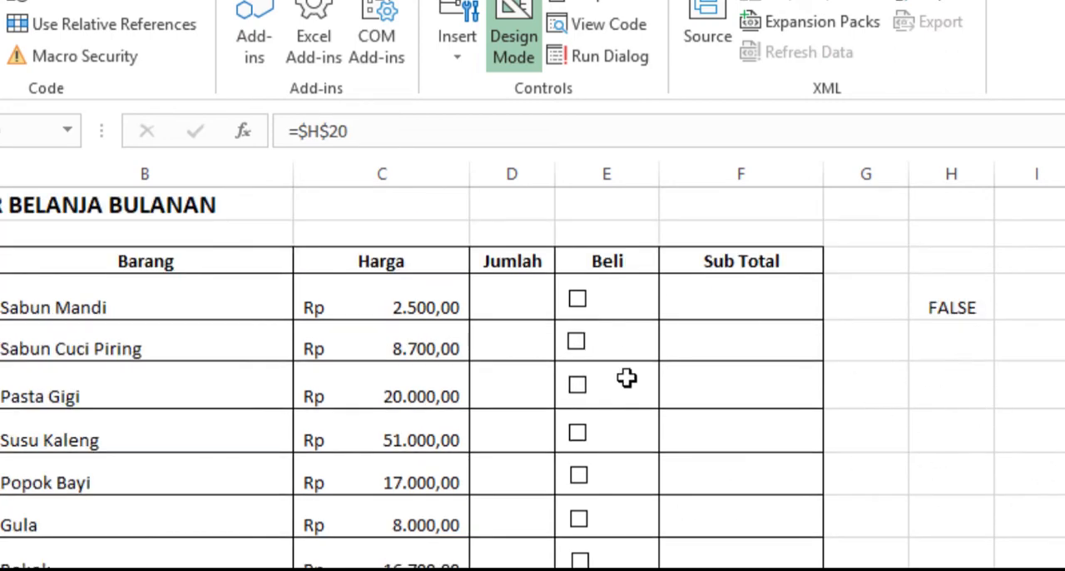
{"action": "left_click", "coordinate": [1056, 459]}
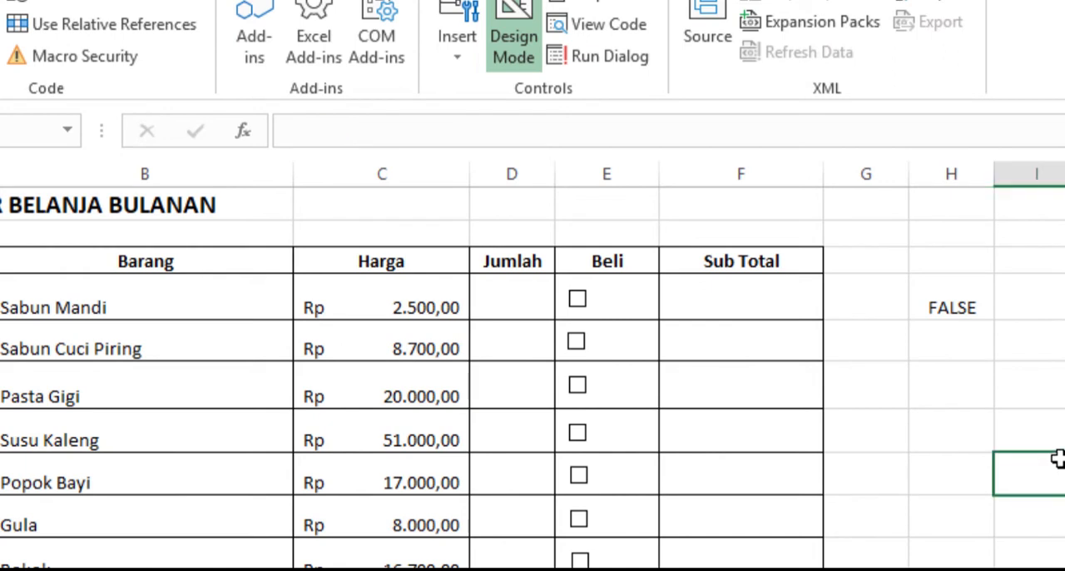
- Tick and untick the check boxes from Sabun Cuci Piring to Beras to fill linked cells H5 to H13 with FALSE
{"action": "left_click", "coordinate": [579, 343]}
{"action": "left_click", "coordinate": [580, 348]}
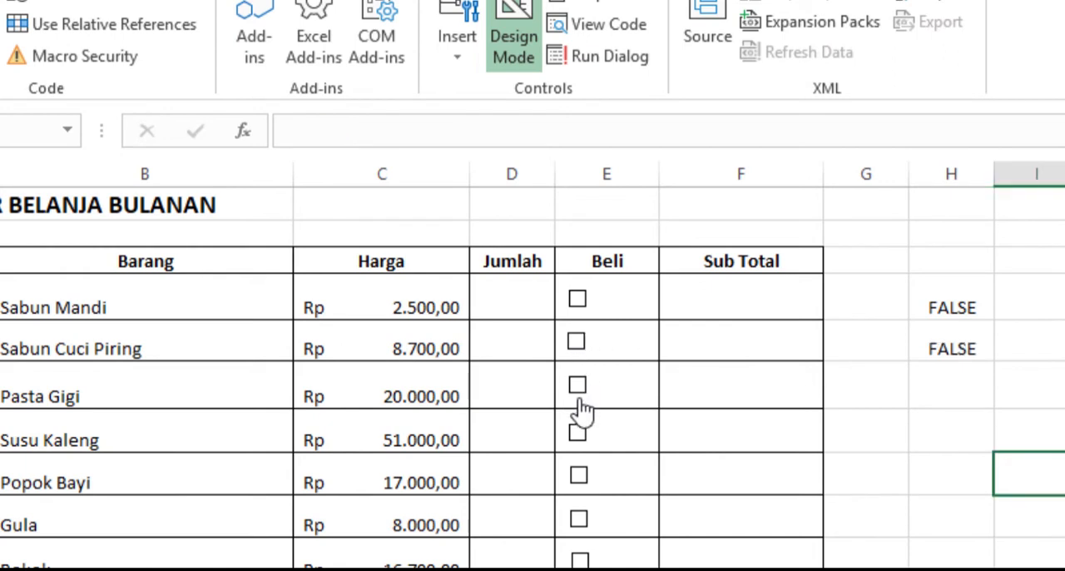
{"action": "left_click", "coordinate": [578, 391]}
{"action": "left_click", "coordinate": [578, 391]}
{"action": "left_click", "coordinate": [579, 441]}
{"action": "left_click", "coordinate": [580, 449]}
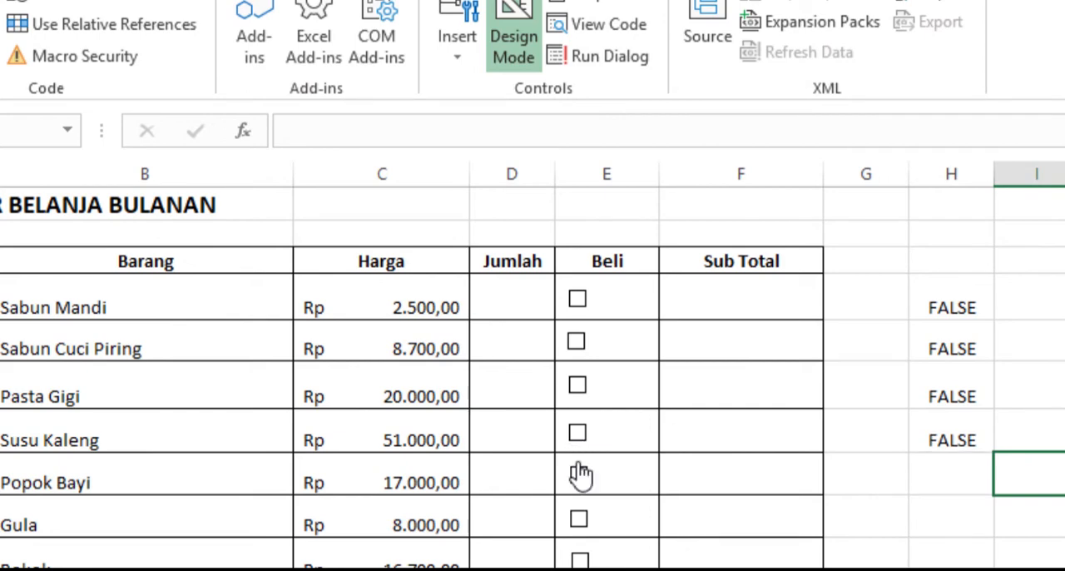
{"action": "left_click", "coordinate": [578, 478]}
{"action": "left_click", "coordinate": [578, 480]}
{"action": "left_click", "coordinate": [583, 521]}
{"action": "left_click", "coordinate": [582, 521]}
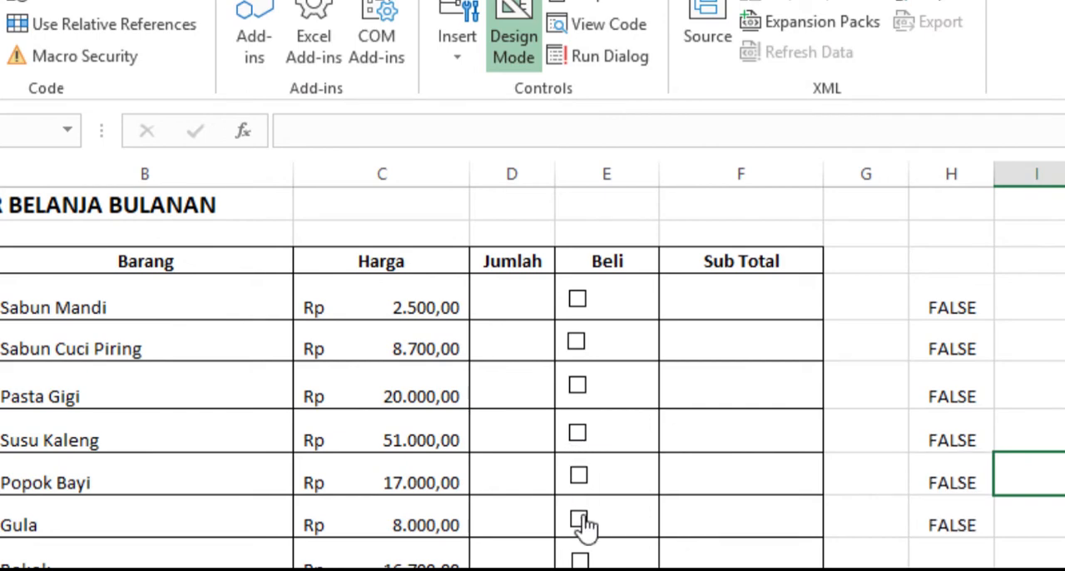
{"action": "left_click", "coordinate": [579, 562]}
{"action": "left_click", "coordinate": [579, 562]}
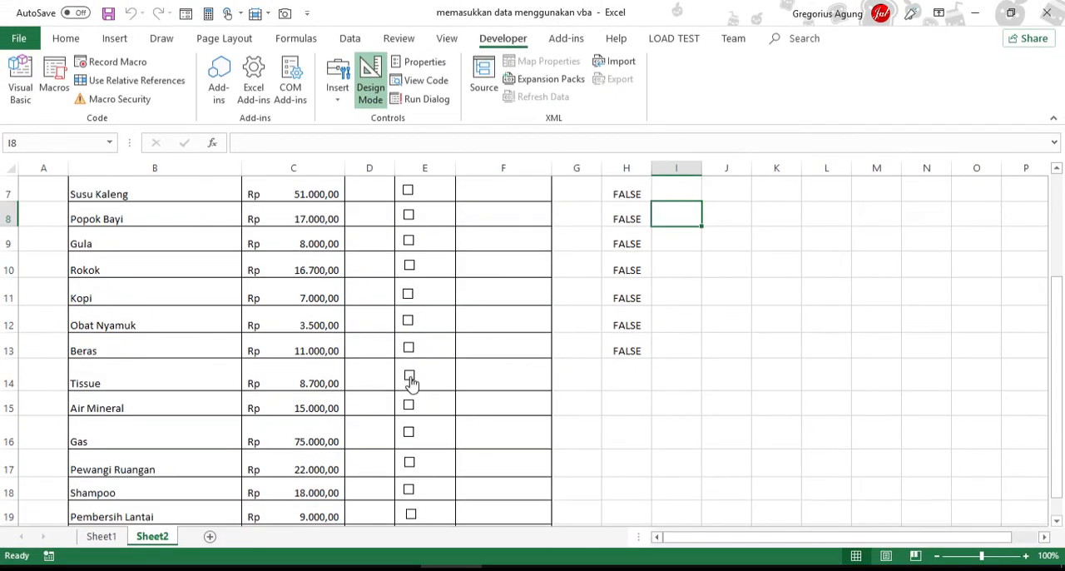
- Tick and untick the check boxes from Tissue to Racun Tikus to fill linked cells H14 to H20 with FALSE
{"action": "left_click", "coordinate": [410, 377]}
{"action": "left_click", "coordinate": [409, 407]}
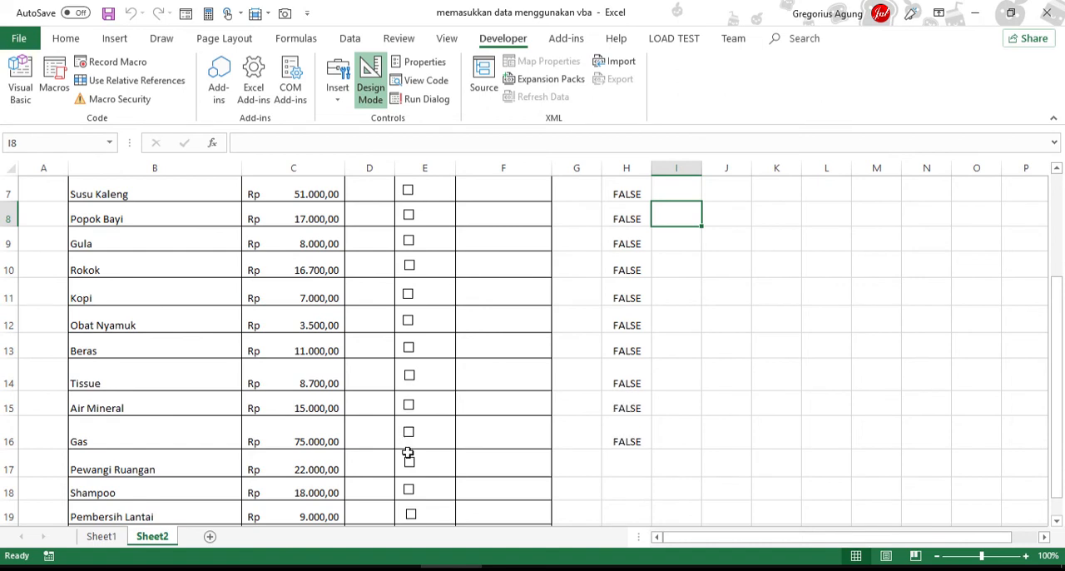
{"action": "left_click", "coordinate": [410, 463]}
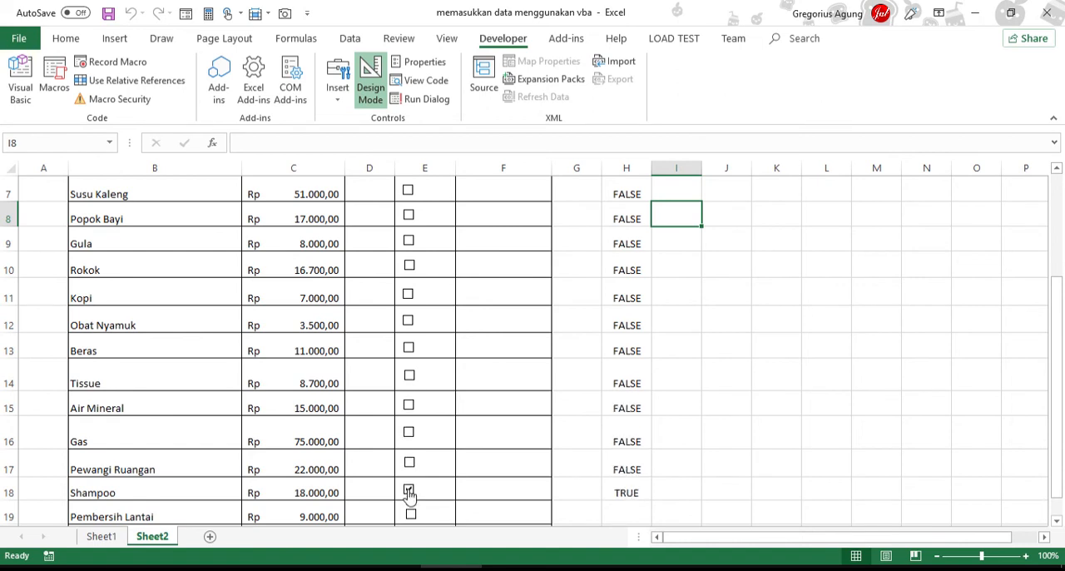
{"action": "left_click", "coordinate": [409, 492]}
{"action": "scroll", "coordinate": [799, 392], "scroll_direction": "down", "scroll_amount": 2}
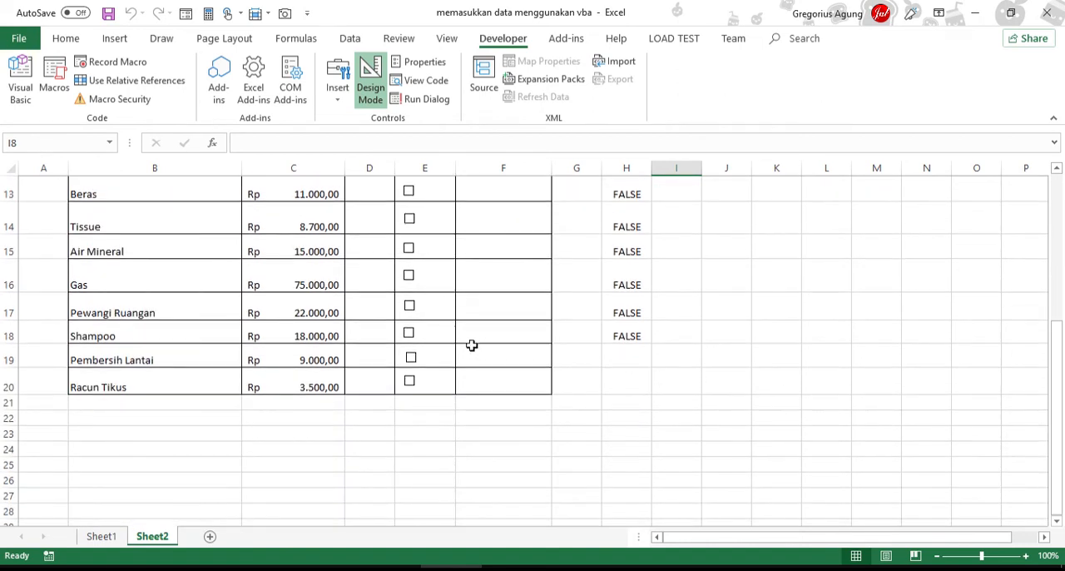
{"action": "left_click", "coordinate": [410, 384]}
{"action": "left_click", "coordinate": [410, 384]}
{"action": "left_click", "coordinate": [744, 433]}
{"action": "scroll", "coordinate": [748, 425], "scroll_direction": "up", "scroll_amount": 3}
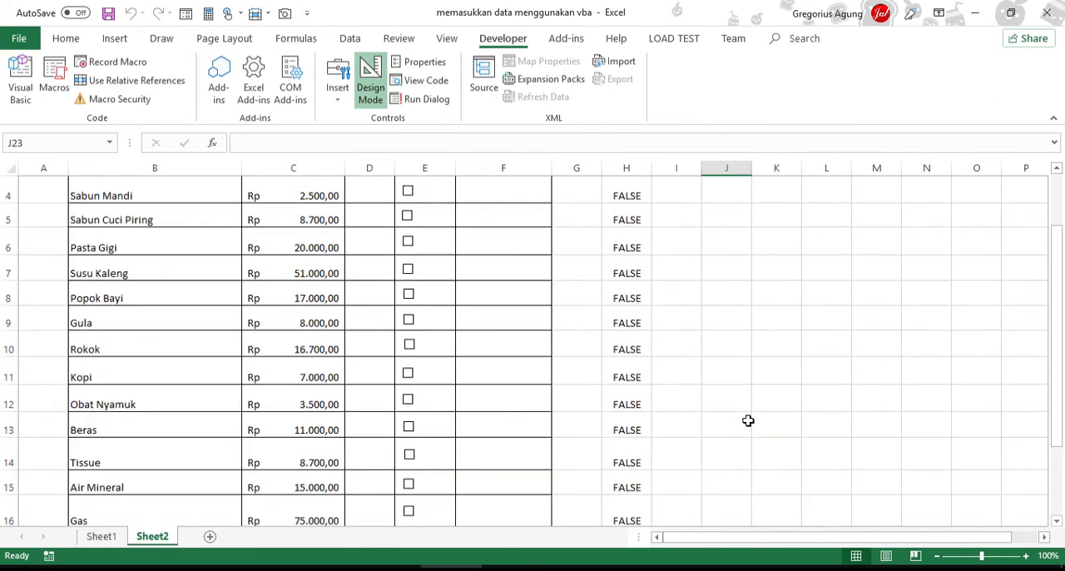
{"action": "scroll", "coordinate": [748, 420], "scroll_direction": "up", "scroll_amount": 1}
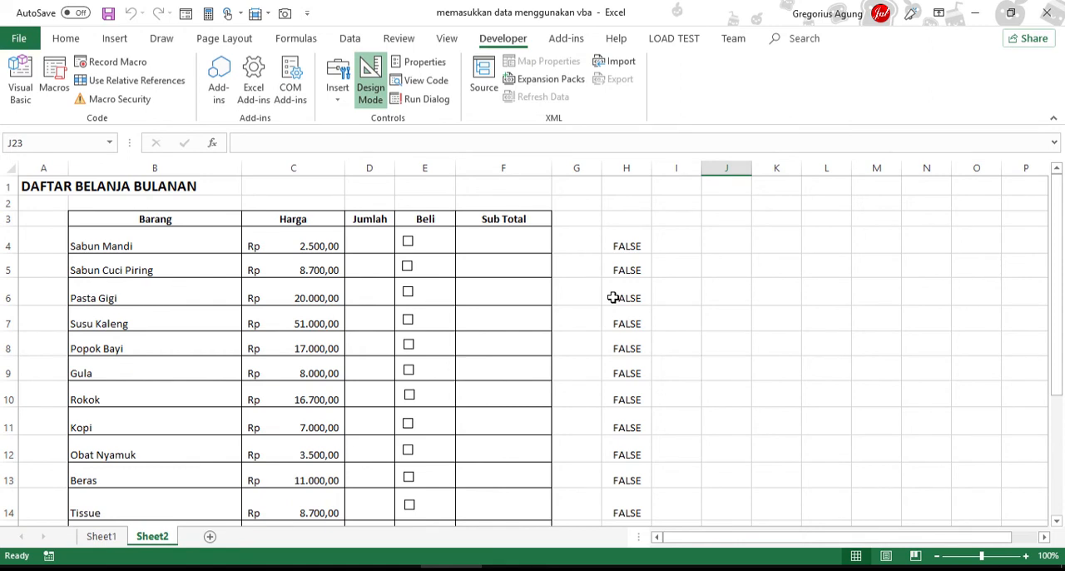
- Enter the formula =IF(H4; C4*D4; 0) in Sub Total cell F4 and fill it down through F20
{"action": "left_click", "coordinate": [525, 242]}
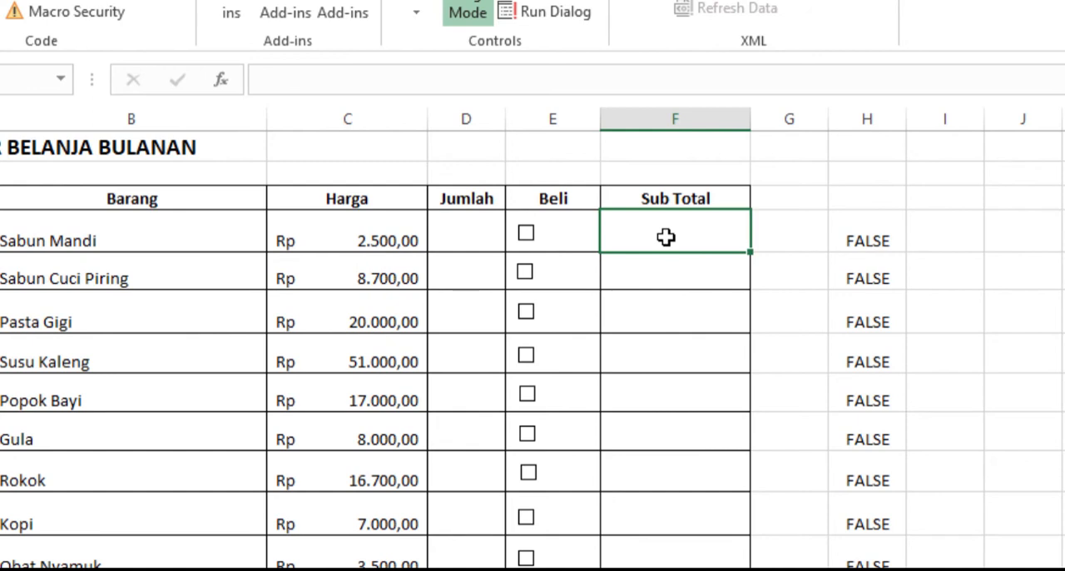
{"action": "type", "text": "="}
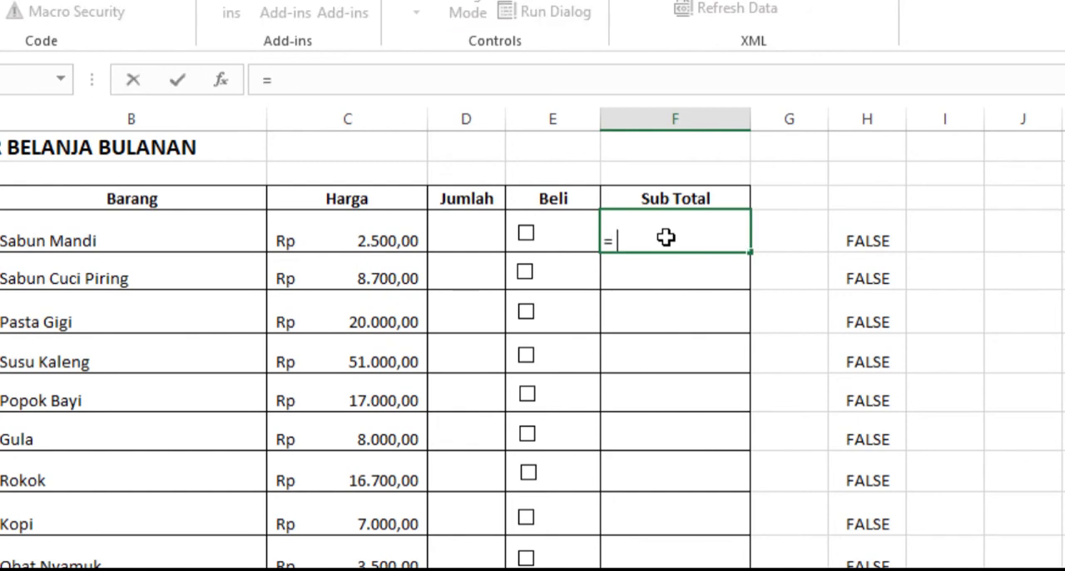
{"action": "type", "text": "IF"}
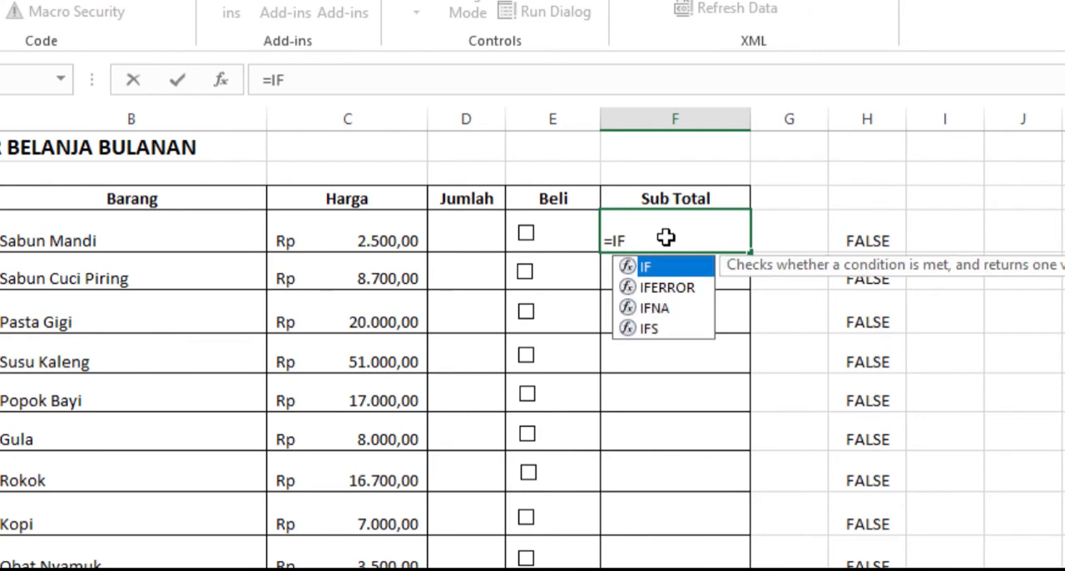
{"action": "type", "text": "(G4"}
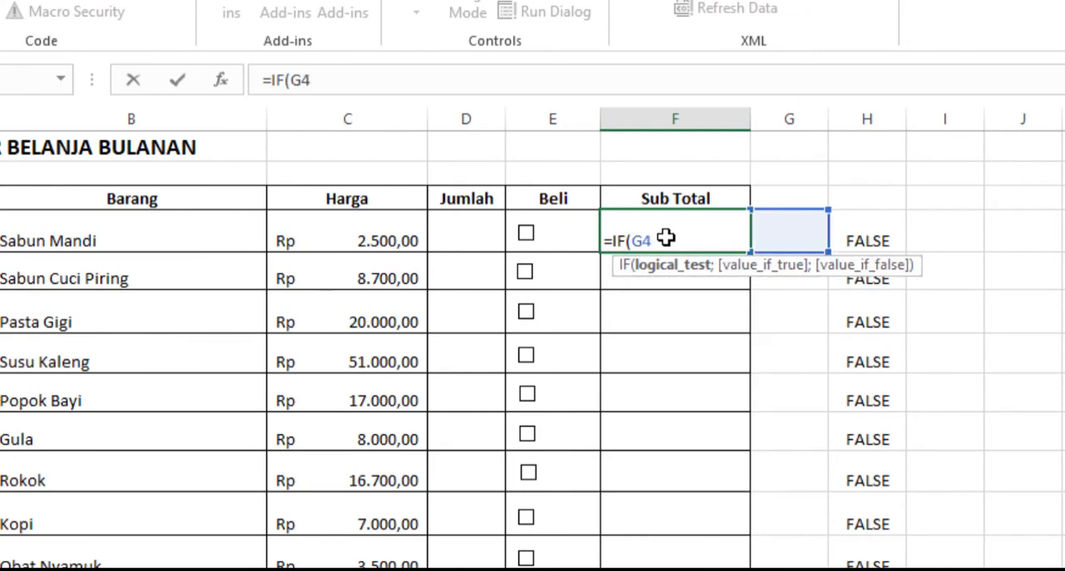
{"action": "key", "text": "Right"}
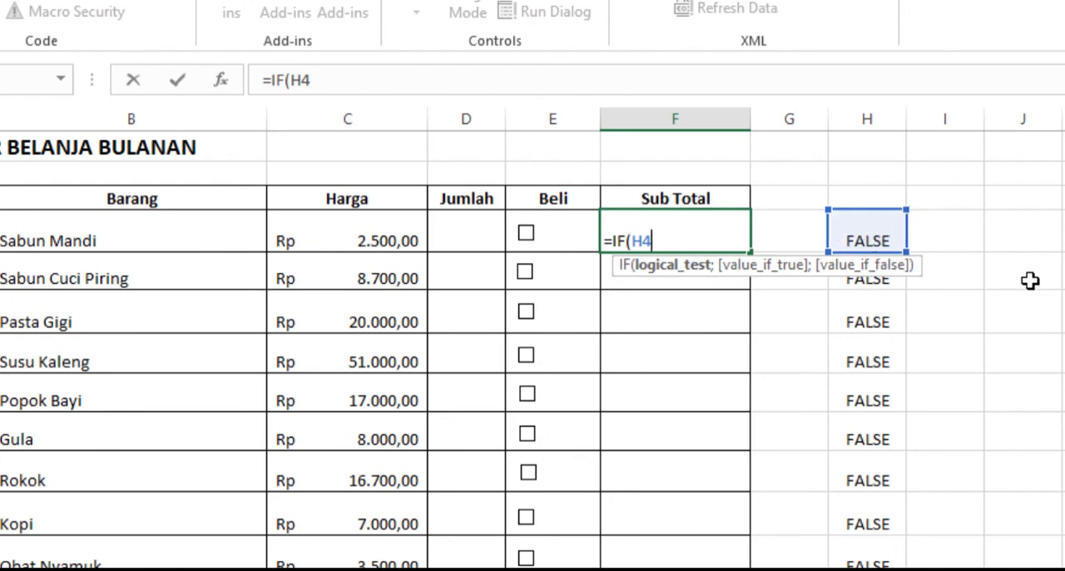
{"action": "type", "text": "; C4"}
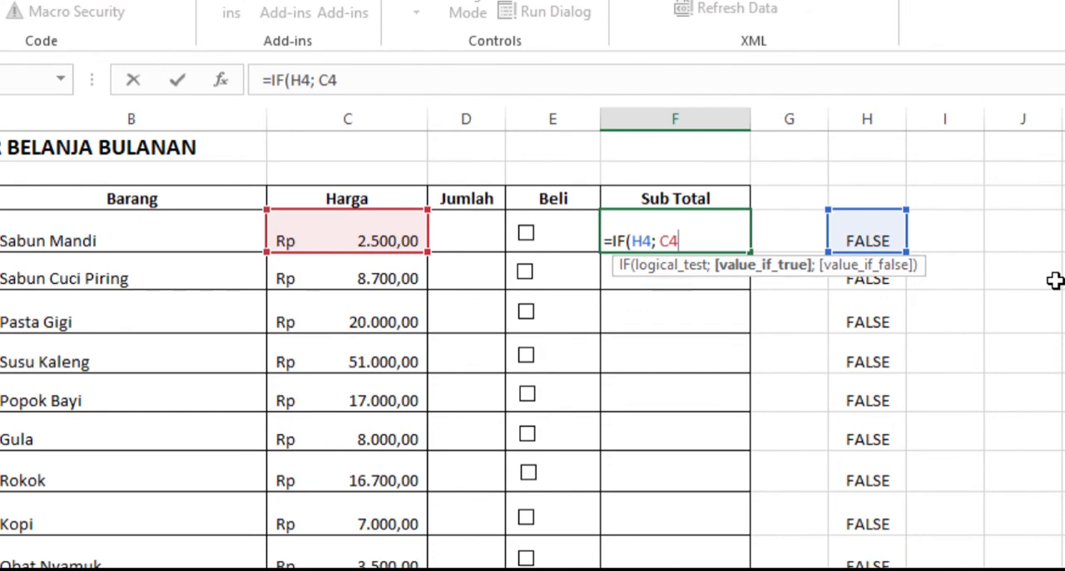
{"action": "type", "text": "*D4;"}
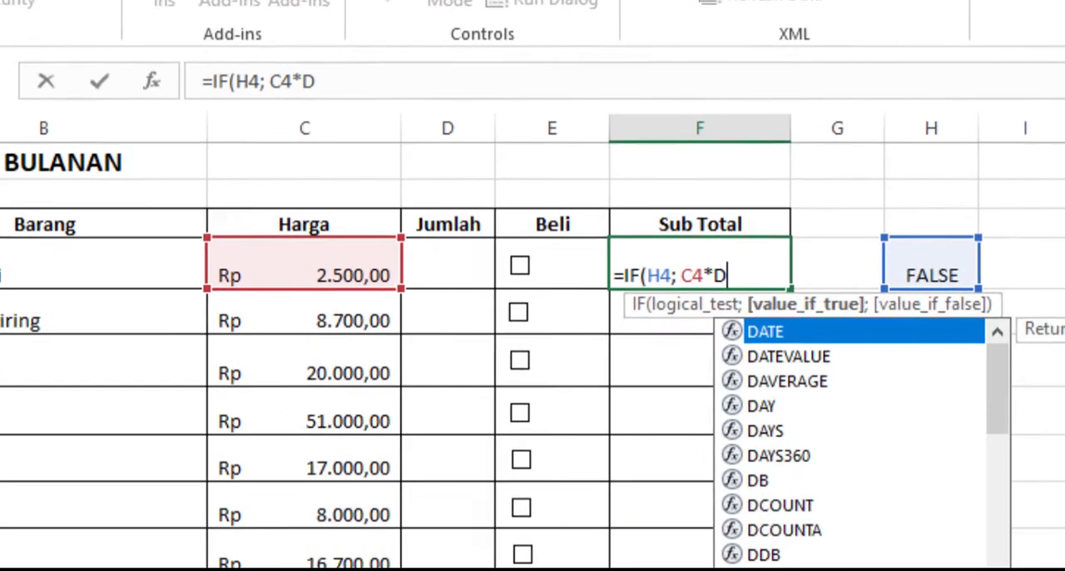
{"action": "type", "text": " 0"}
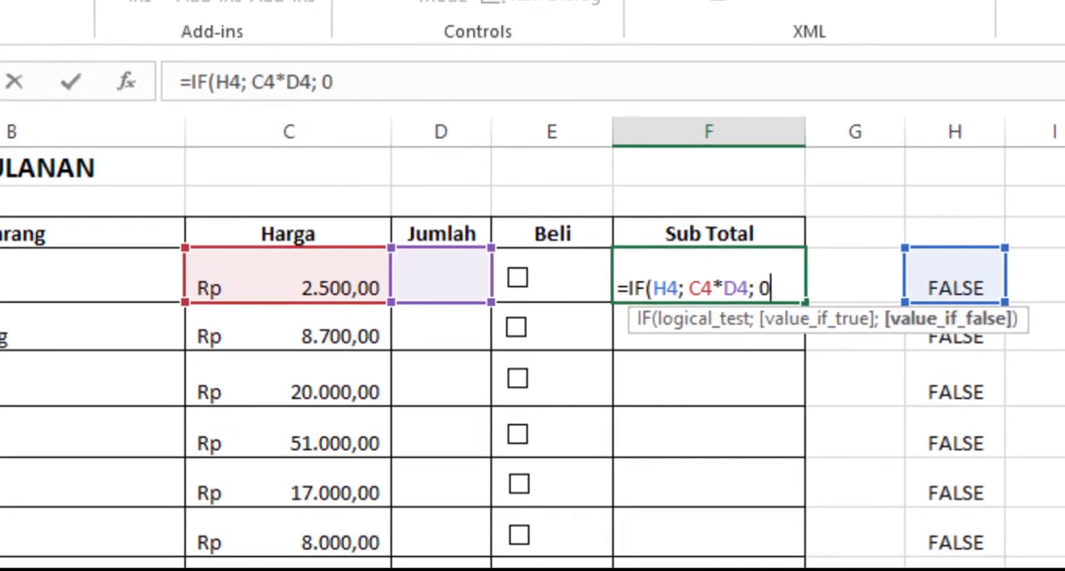
{"action": "type", "text": ")"}
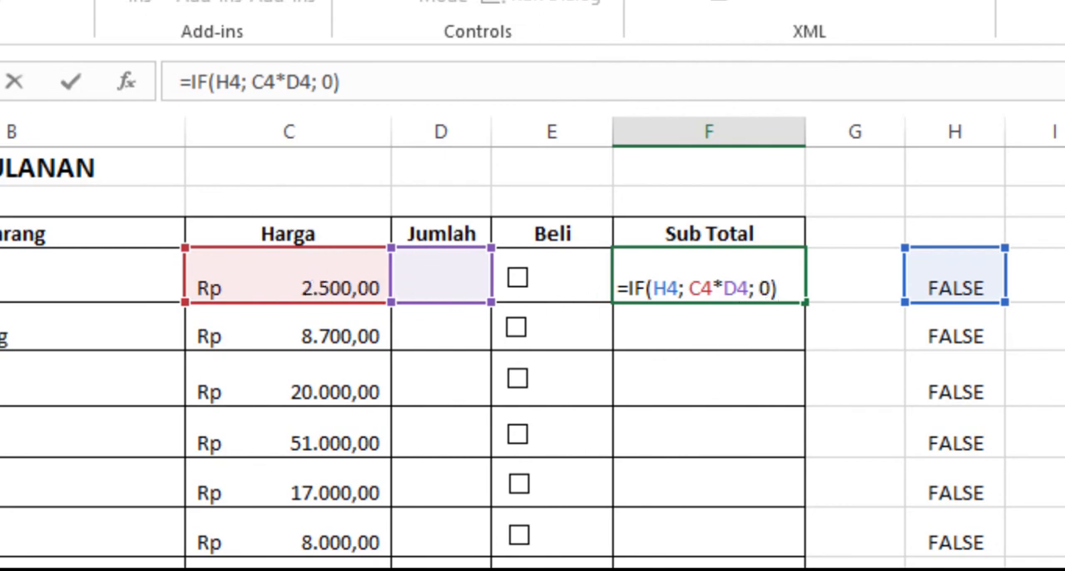
{"action": "key", "text": "ctrl+Return"}
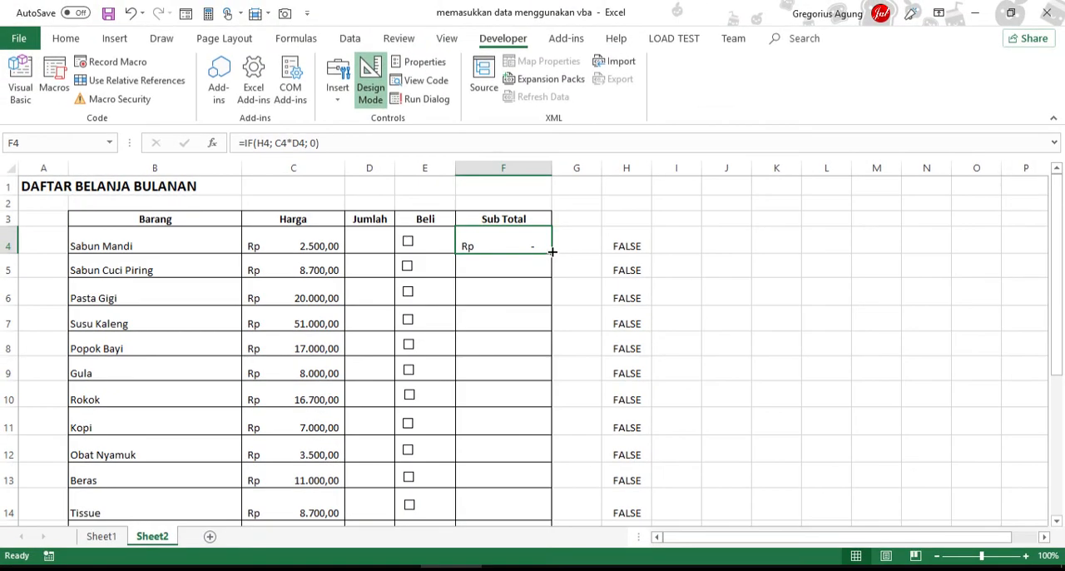
{"action": "mouse_move", "coordinate": [551, 252]}
{"action": "left_mouse_down"}
{"action": "mouse_move", "coordinate": [574, 518]}
{"action": "mouse_move", "coordinate": [549, 494]}
{"action": "mouse_move", "coordinate": [538, 451]}
{"action": "mouse_move", "coordinate": [533, 495]}
{"action": "mouse_move", "coordinate": [529, 484]}
{"action": "left_mouse_up"}
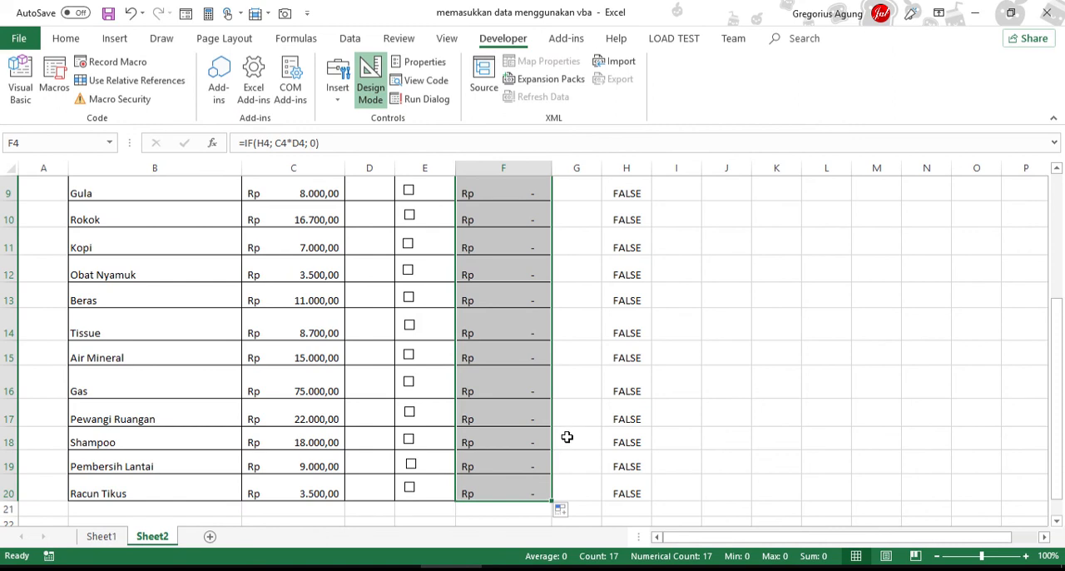
{"action": "scroll", "coordinate": [547, 416], "scroll_direction": "up", "scroll_amount": 3}
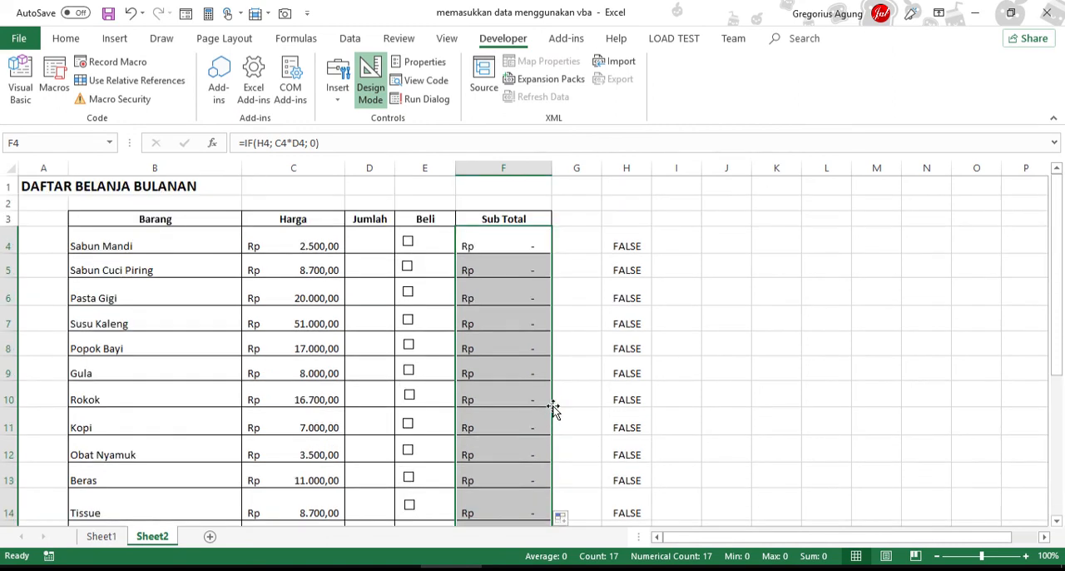
- Enter the Jumlah quantities 1, 1, 2 and 3 for Sabun Mandi to Susu Kaleng in cells D4 to D7
{"action": "left_click", "coordinate": [374, 231]}
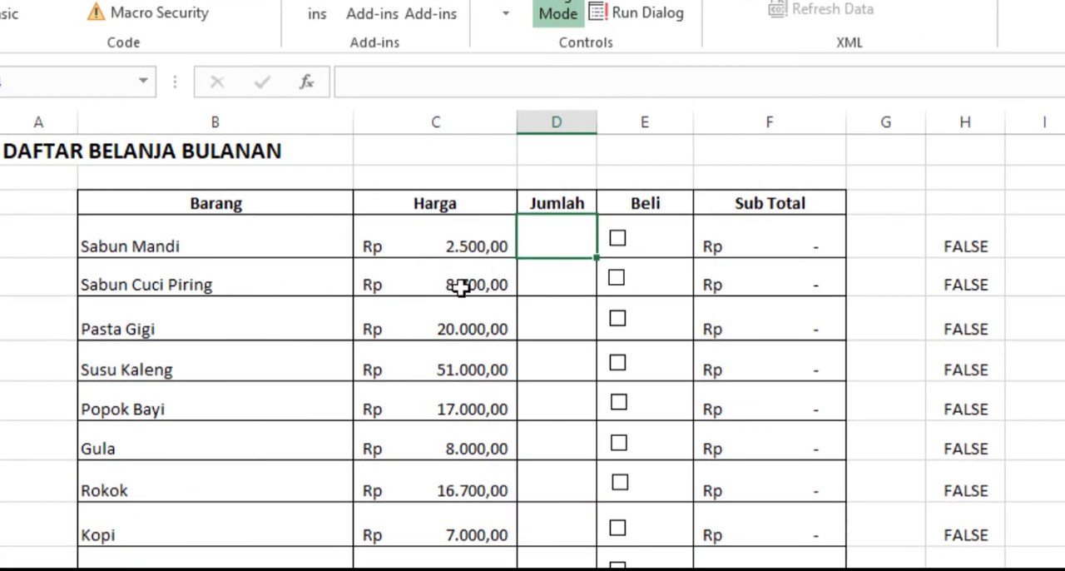
{"action": "type", "text": "1"}
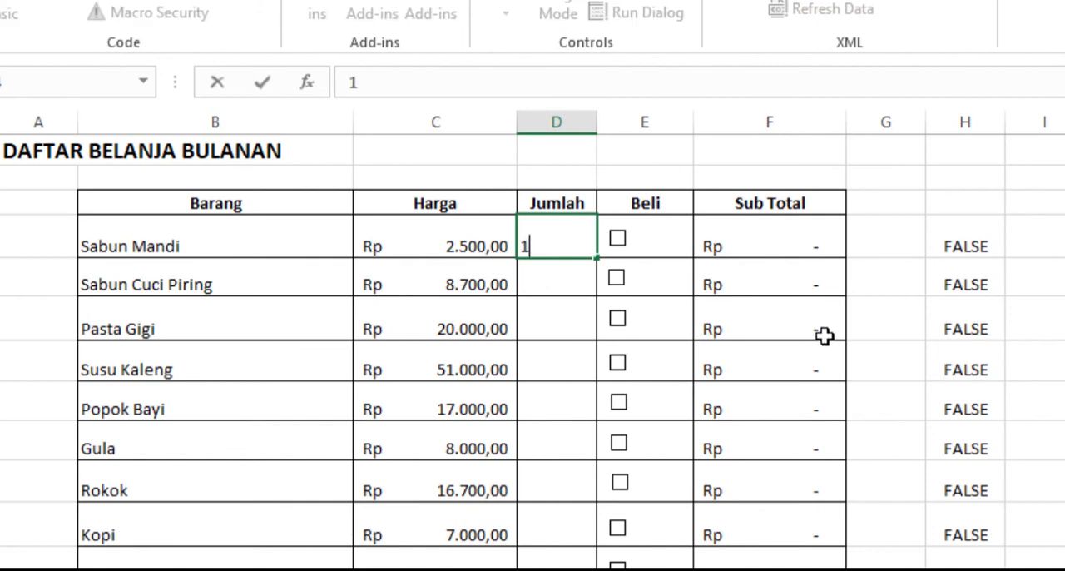
{"action": "key", "text": "Return"}
{"action": "type", "text": "1"}
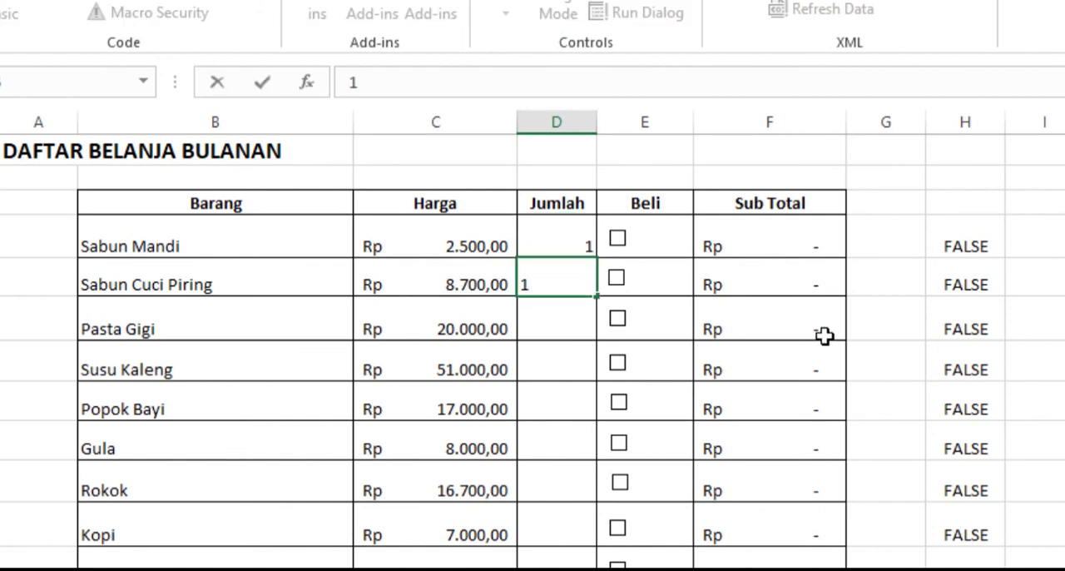
{"action": "key", "text": "Return"}
{"action": "type", "text": "2"}
{"action": "key", "text": "Return"}
{"action": "type", "text": "3"}
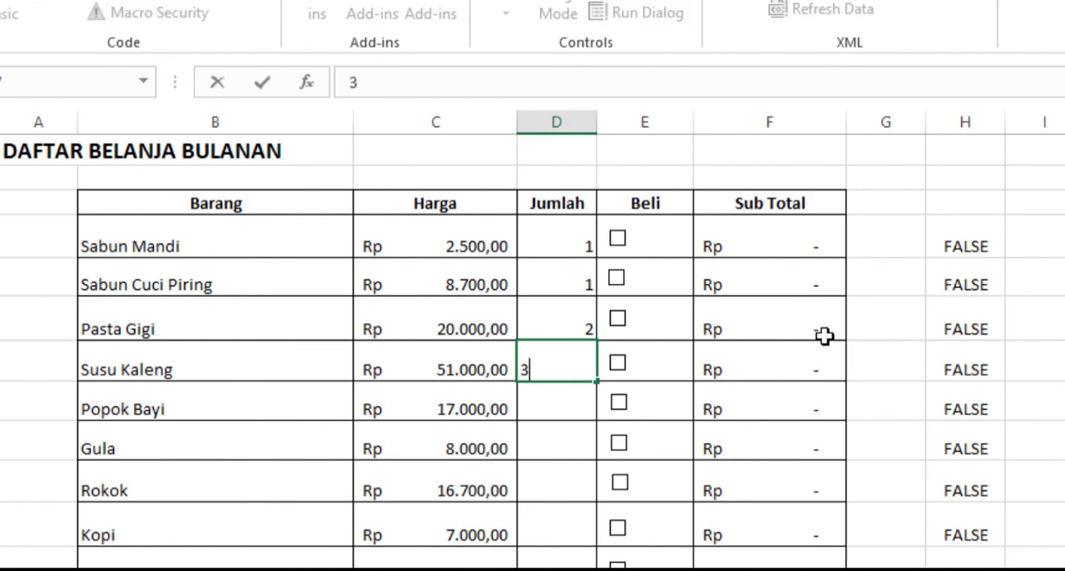
{"action": "key", "text": "Return"}
{"action": "key", "text": "Return"}
- Enter the quantities 1, 2, 4, 1, 2, 1, 1, 3, 4, 1, 1, 2, 1 for Popok Bayi to Racun Tikus in D8 to D20
{"action": "key", "text": "Up"}
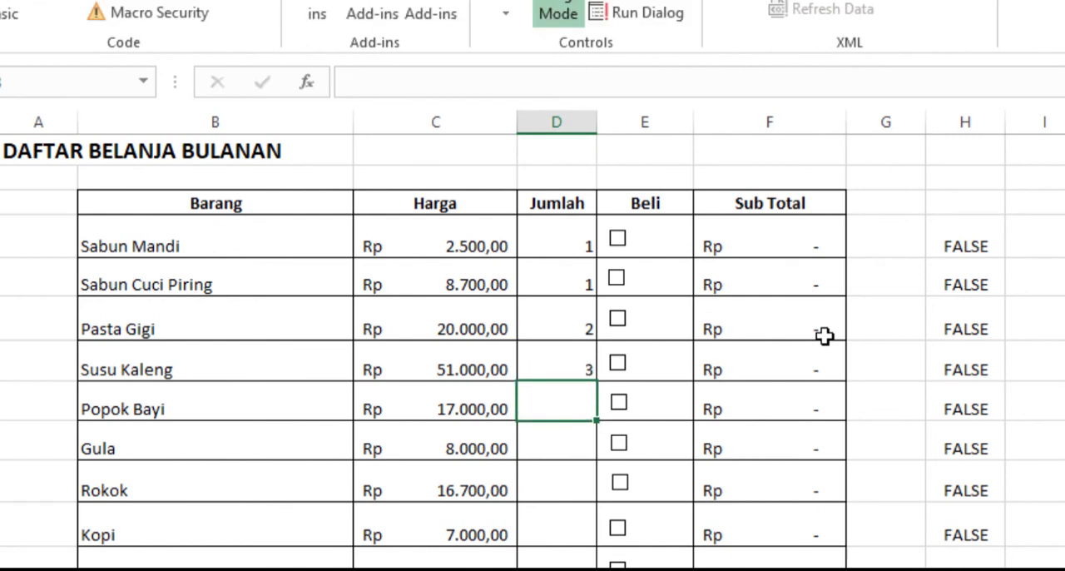
{"action": "type", "text": "1"}
{"action": "key", "text": "Return"}
{"action": "key", "text": "F2"}
{"action": "type", "text": "2"}
{"action": "key", "text": "Return"}
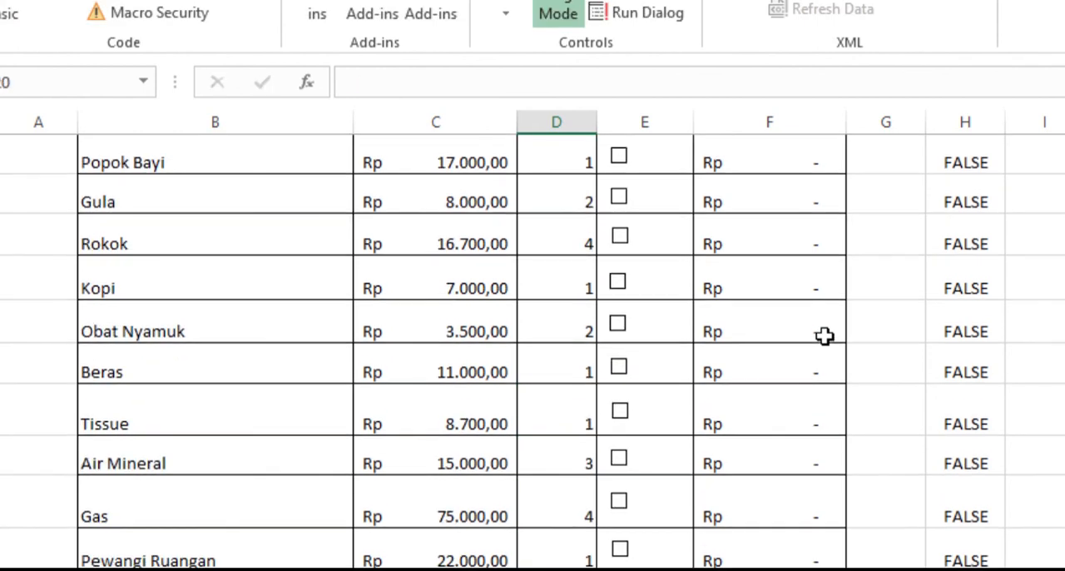
{"action": "type", "text": "1"}
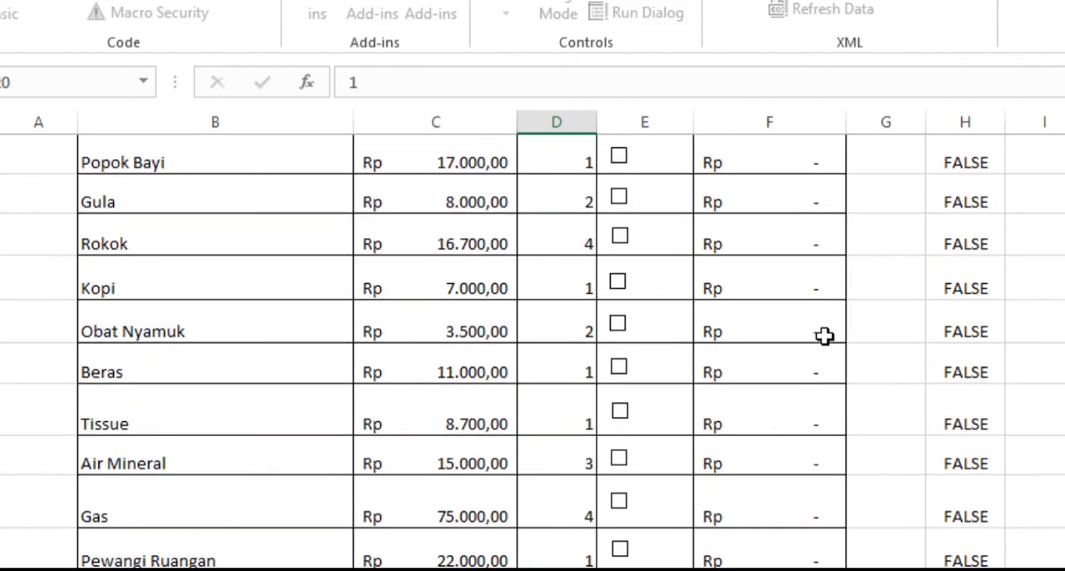
{"action": "key", "text": "Return"}
- Tick the Beli check boxes of all items from Sabun Mandi to Beras
{"action": "scroll", "coordinate": [1057, 439], "scroll_direction": "up", "scroll_amount": 3}
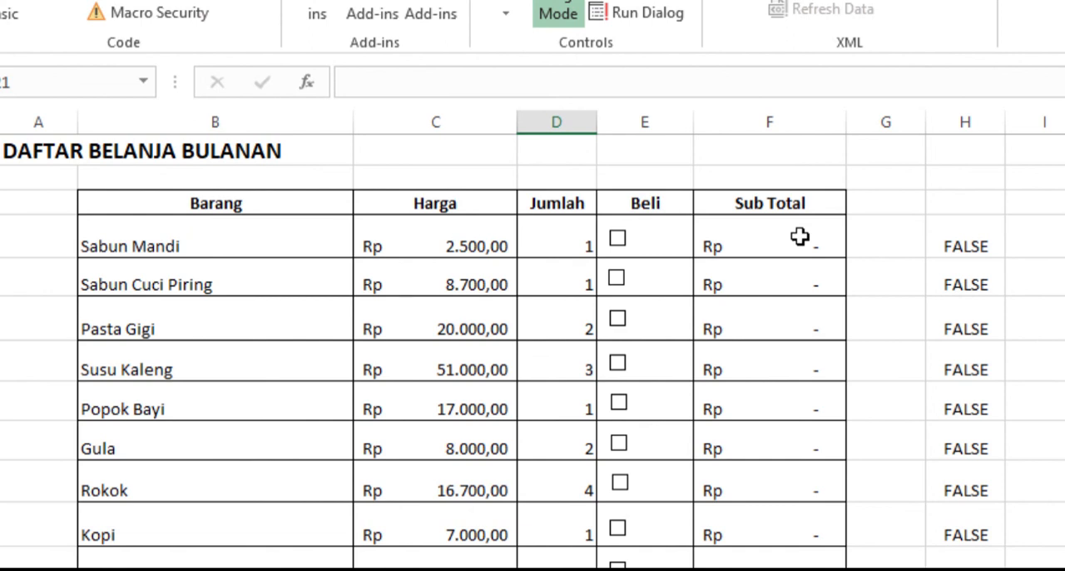
{"action": "left_click", "coordinate": [618, 242]}
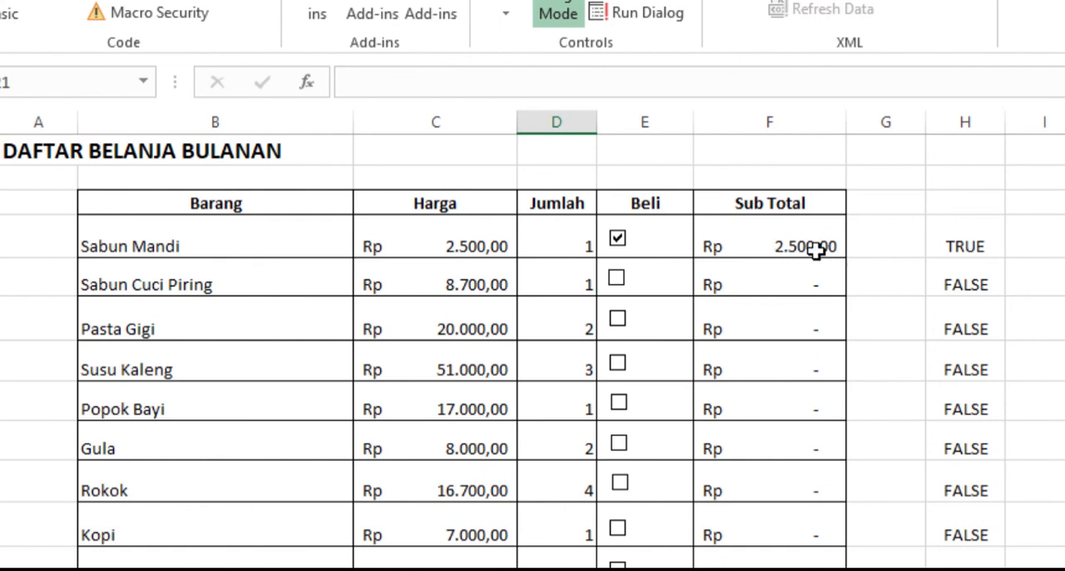
{"action": "left_click", "coordinate": [617, 281]}
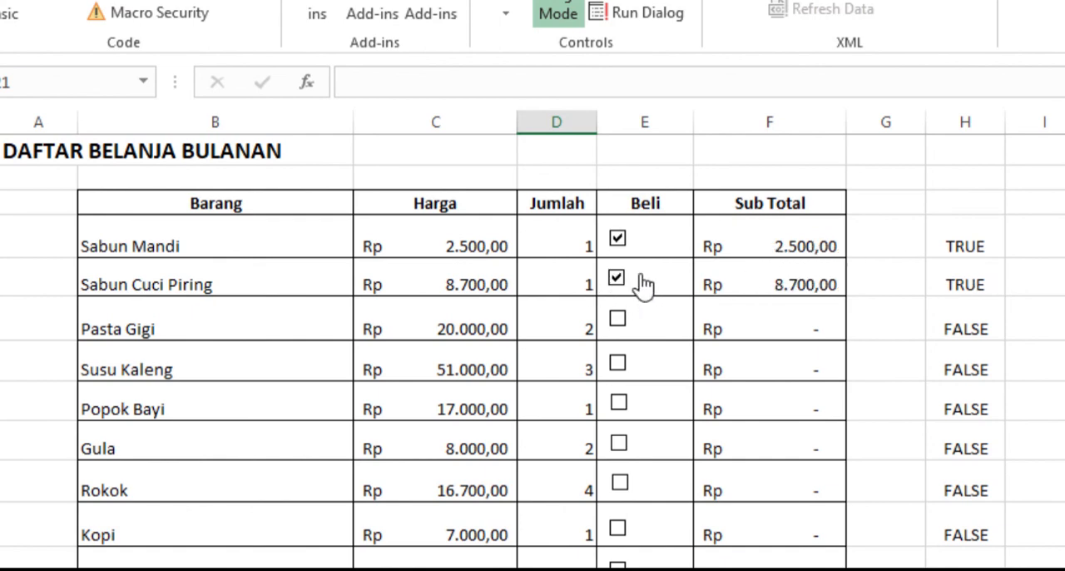
{"action": "left_click", "coordinate": [618, 325]}
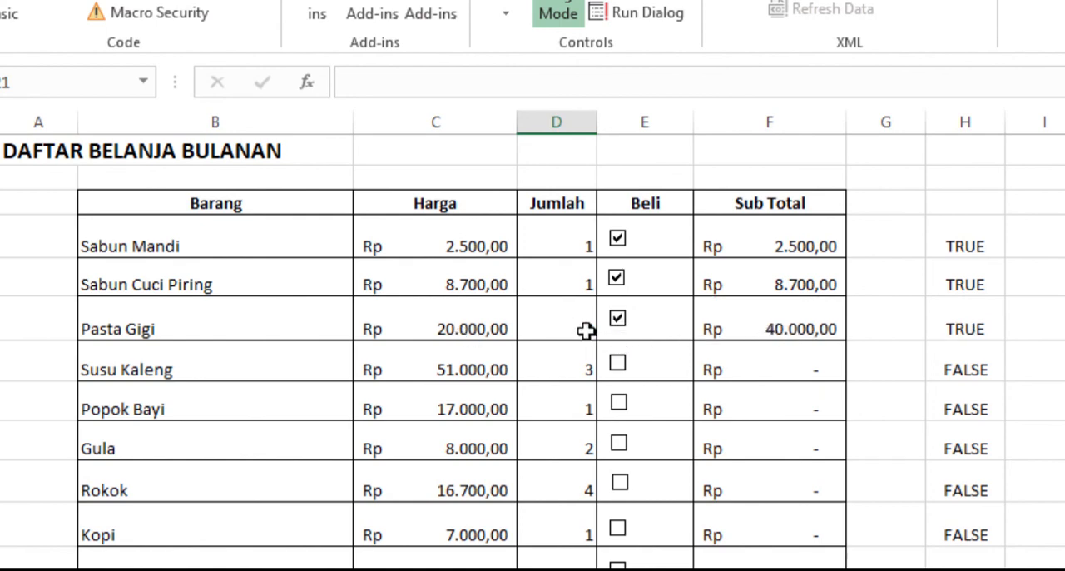
{"action": "left_click", "coordinate": [619, 366]}
{"action": "left_click", "coordinate": [619, 404]}
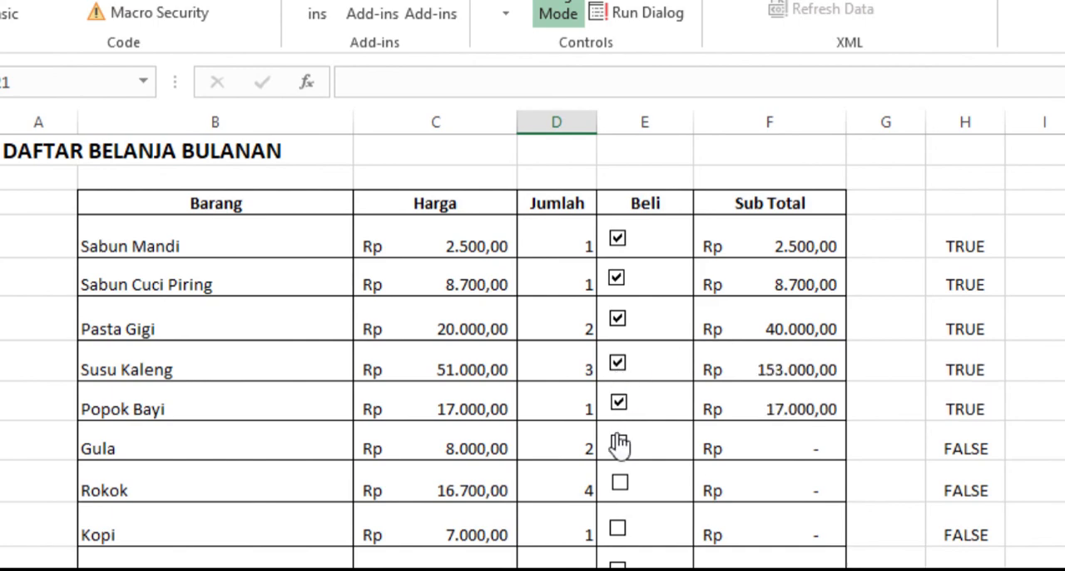
{"action": "left_click", "coordinate": [619, 446]}
{"action": "left_click", "coordinate": [619, 484]}
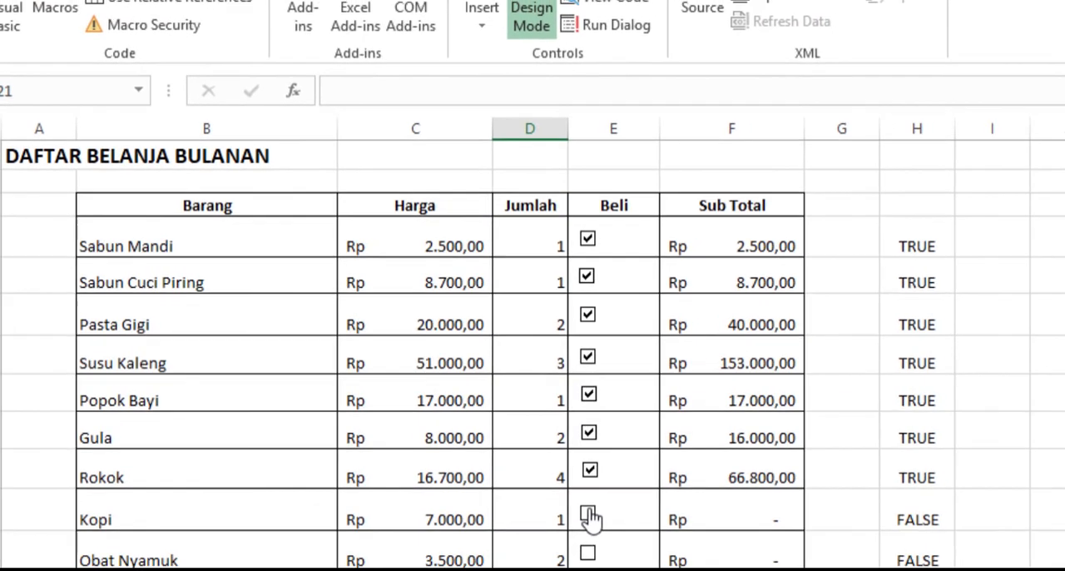
{"action": "left_click", "coordinate": [618, 527]}
{"action": "left_click", "coordinate": [432, 464]}
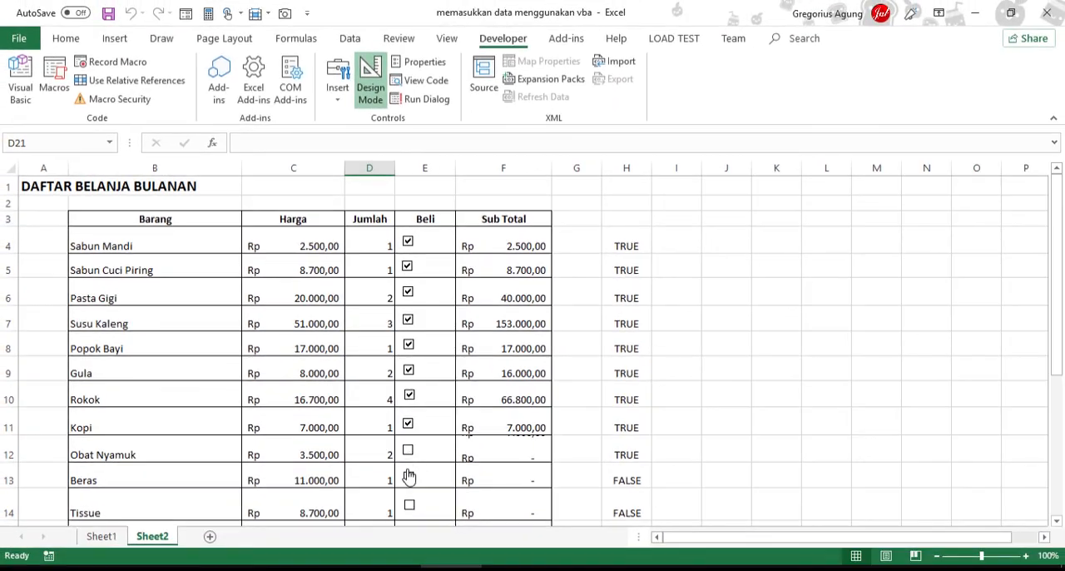
{"action": "left_click", "coordinate": [431, 492]}
- Tick the Beli check boxes of the remaining items from Tissue to Racun Tikus
{"action": "scroll", "coordinate": [654, 463], "scroll_direction": "down", "scroll_amount": 1}
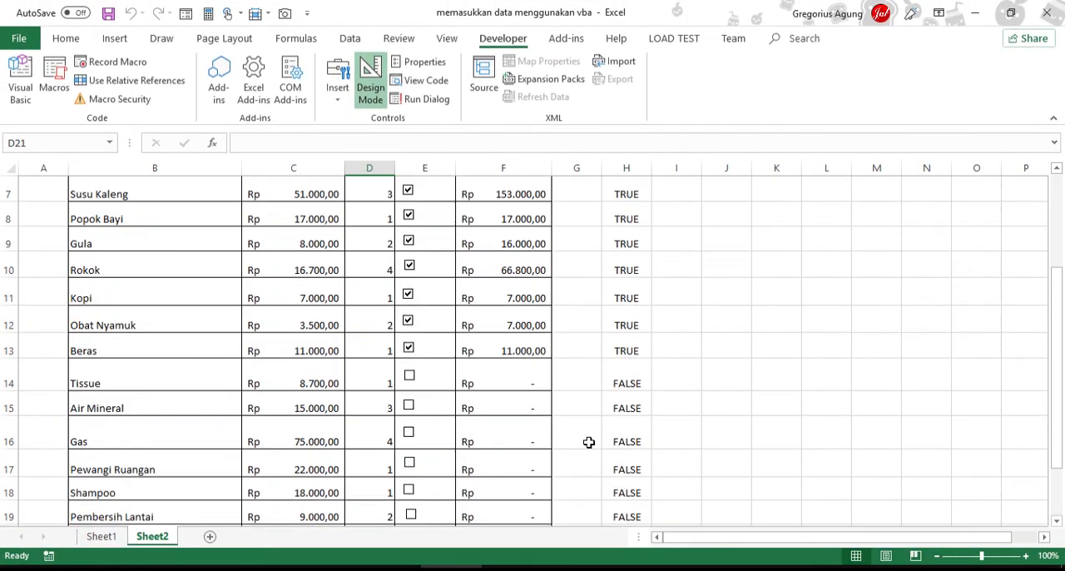
{"action": "left_click", "coordinate": [409, 376]}
{"action": "left_click", "coordinate": [408, 406]}
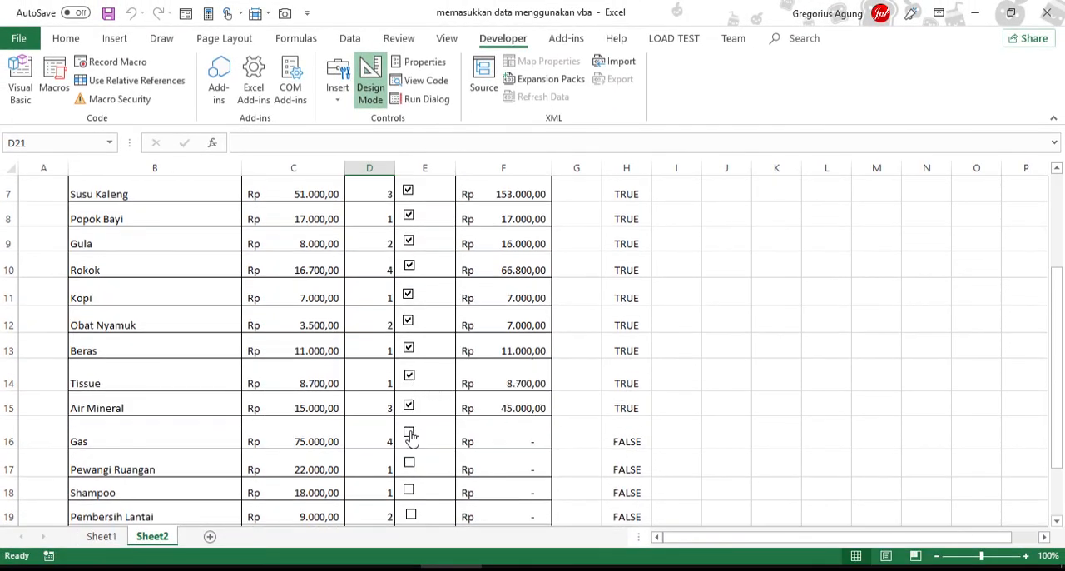
{"action": "left_click", "coordinate": [408, 432]}
{"action": "scroll", "coordinate": [505, 403], "scroll_direction": "down", "scroll_amount": 1}
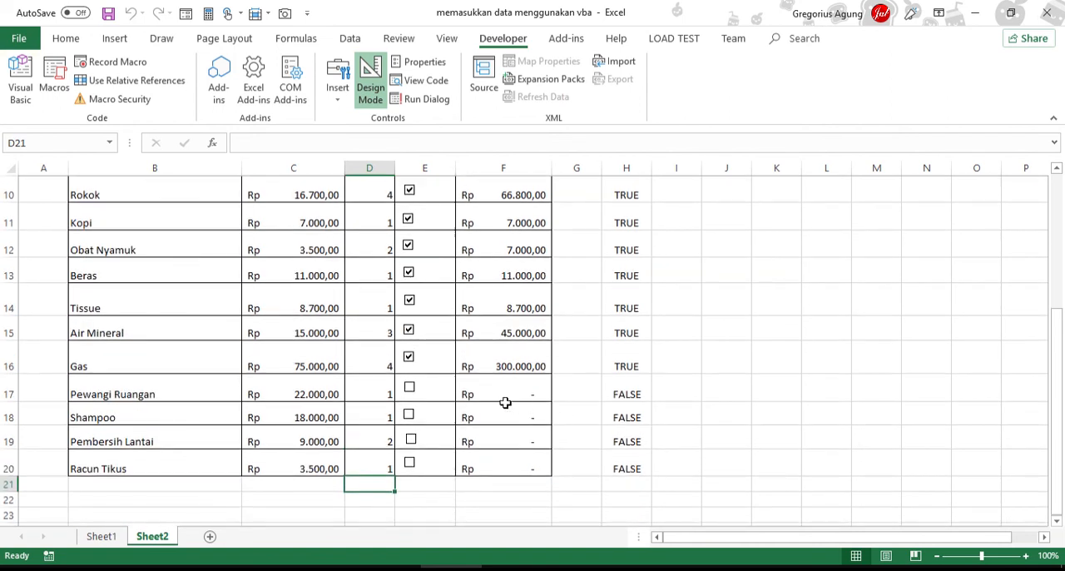
{"action": "left_click", "coordinate": [409, 387]}
{"action": "left_click", "coordinate": [411, 425]}
{"action": "left_click", "coordinate": [410, 438]}
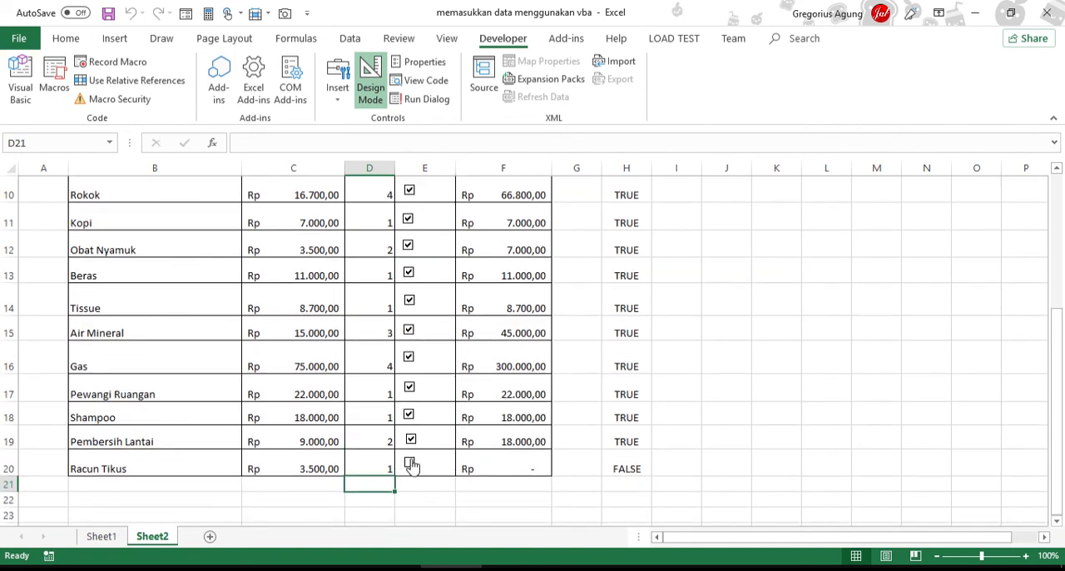
{"action": "left_click", "coordinate": [411, 466]}
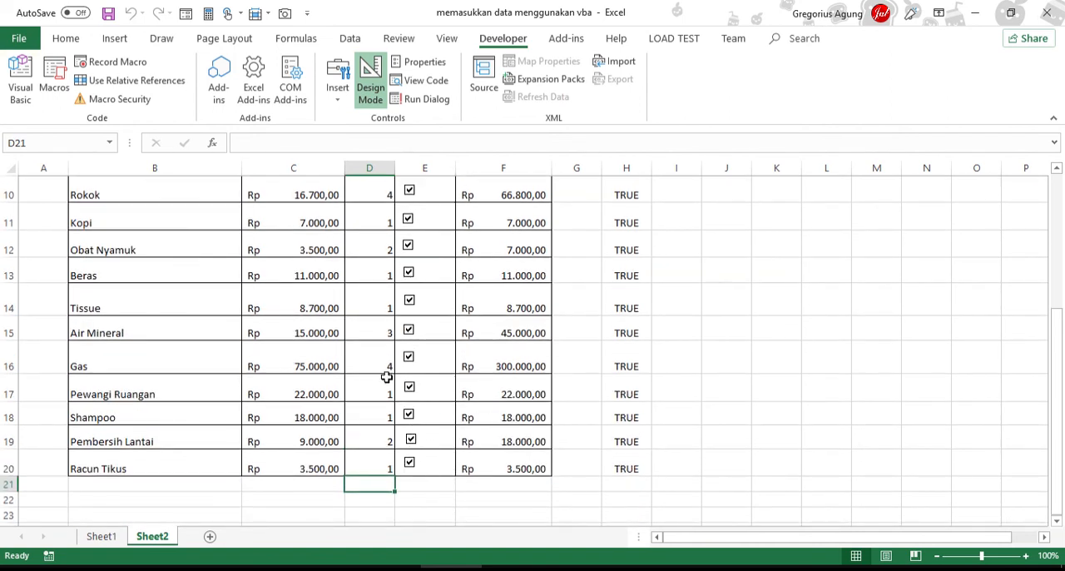
- Untick and re-tick the Air Mineral check box to test its subtotal formula
{"action": "left_click", "coordinate": [409, 333]}
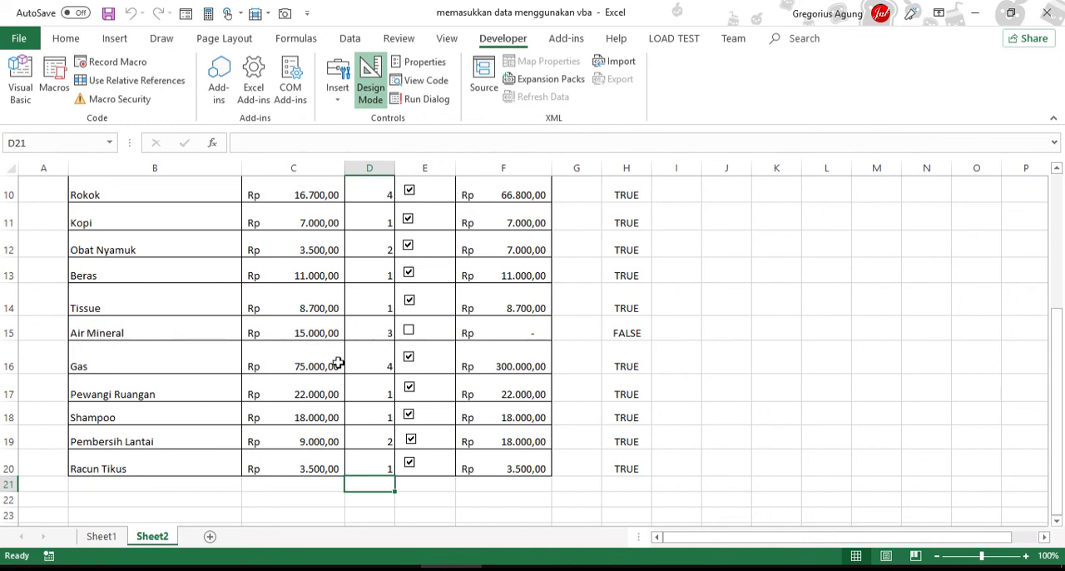
{"action": "left_click", "coordinate": [438, 334]}
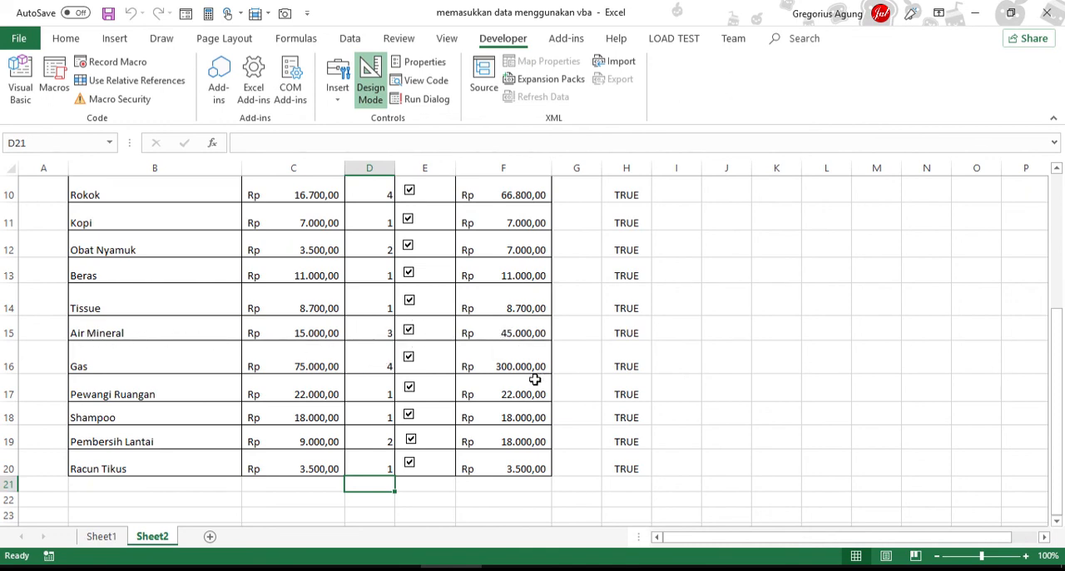
{"action": "scroll", "coordinate": [536, 380], "scroll_direction": "up", "scroll_amount": 3}
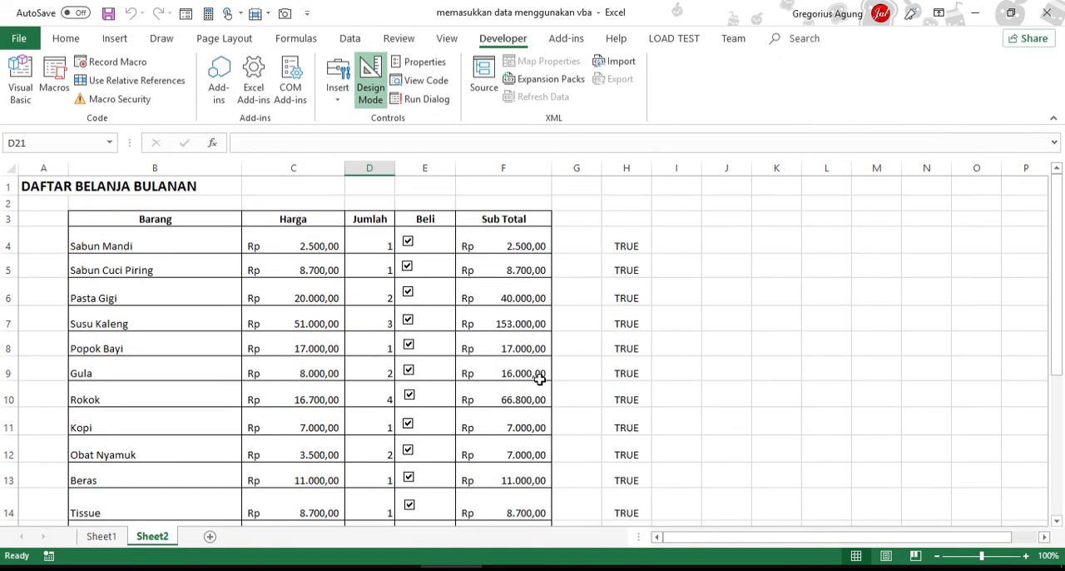